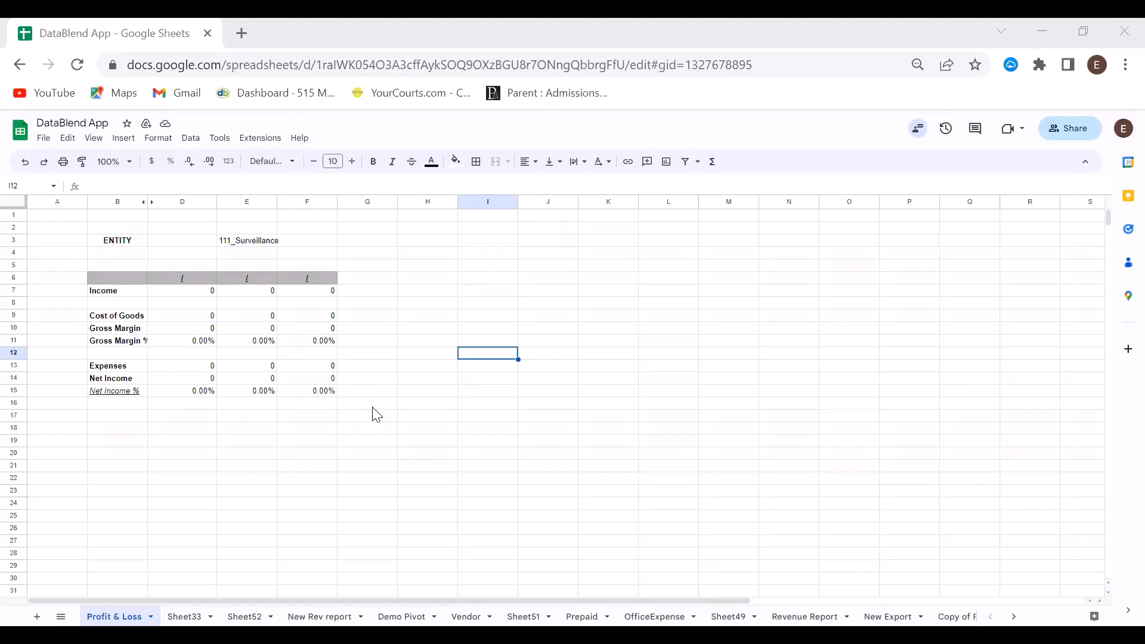
- Open DataBlend's Execute Saved Queries list and execute the workflow under Parameters for the Profit & Loss sheet
left_click(260, 138)
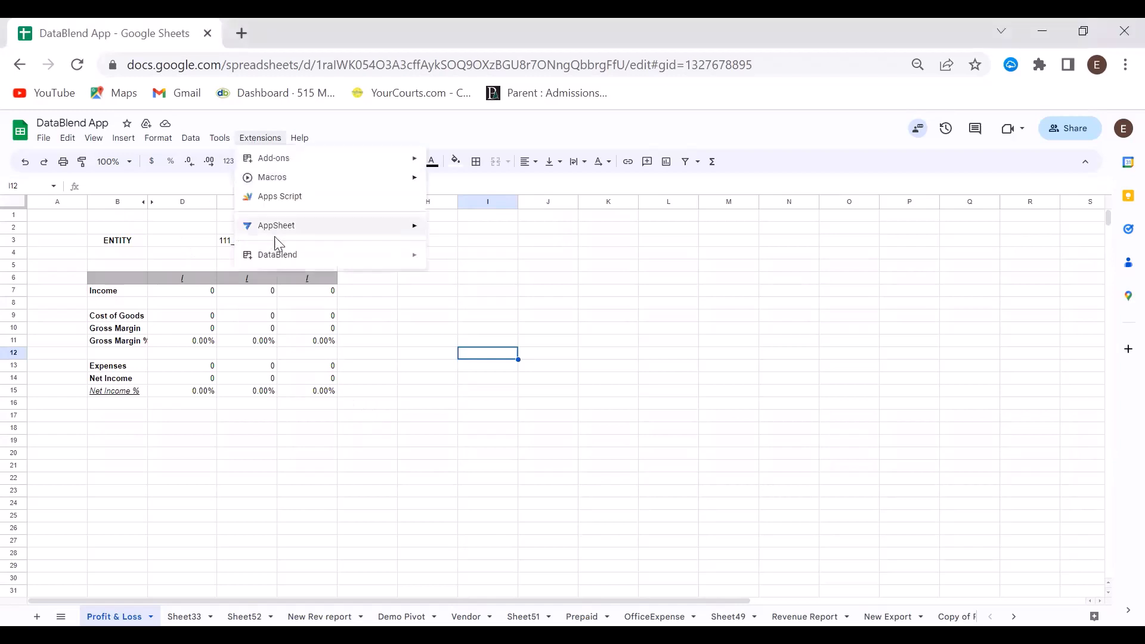
mouse_move(277, 263)
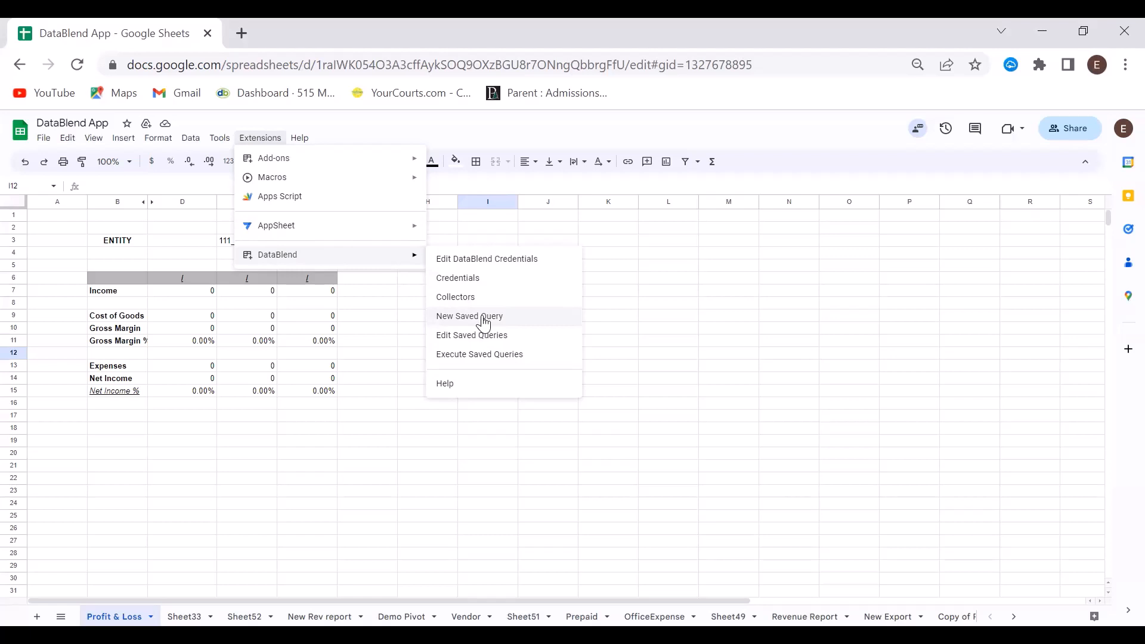
left_click(455, 355)
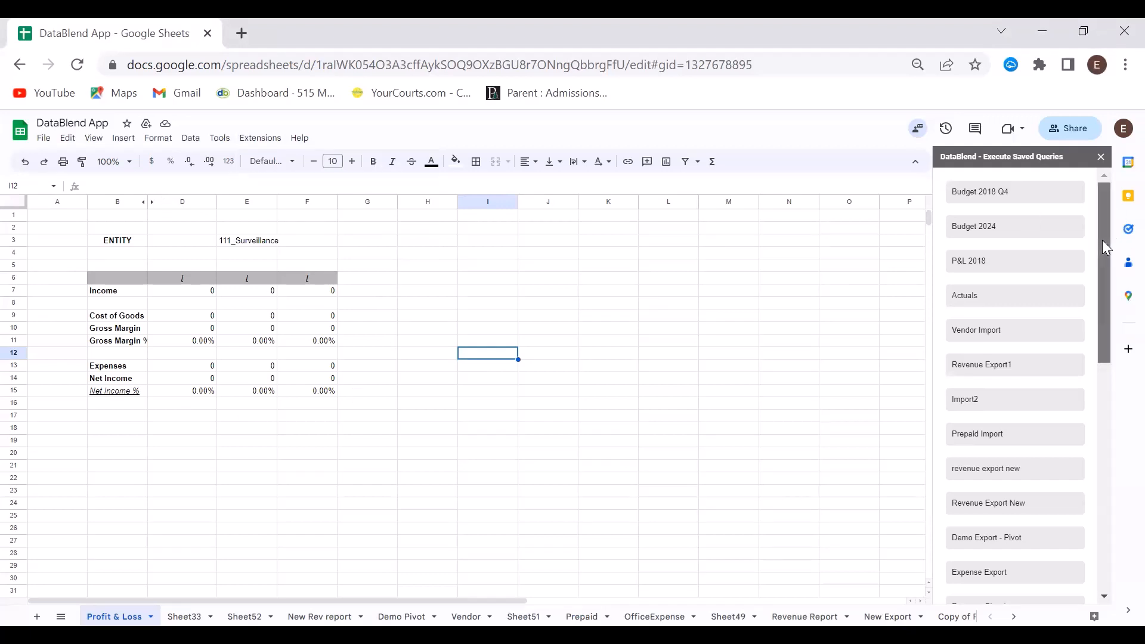
left_click_drag(1101, 240, 1108, 498)
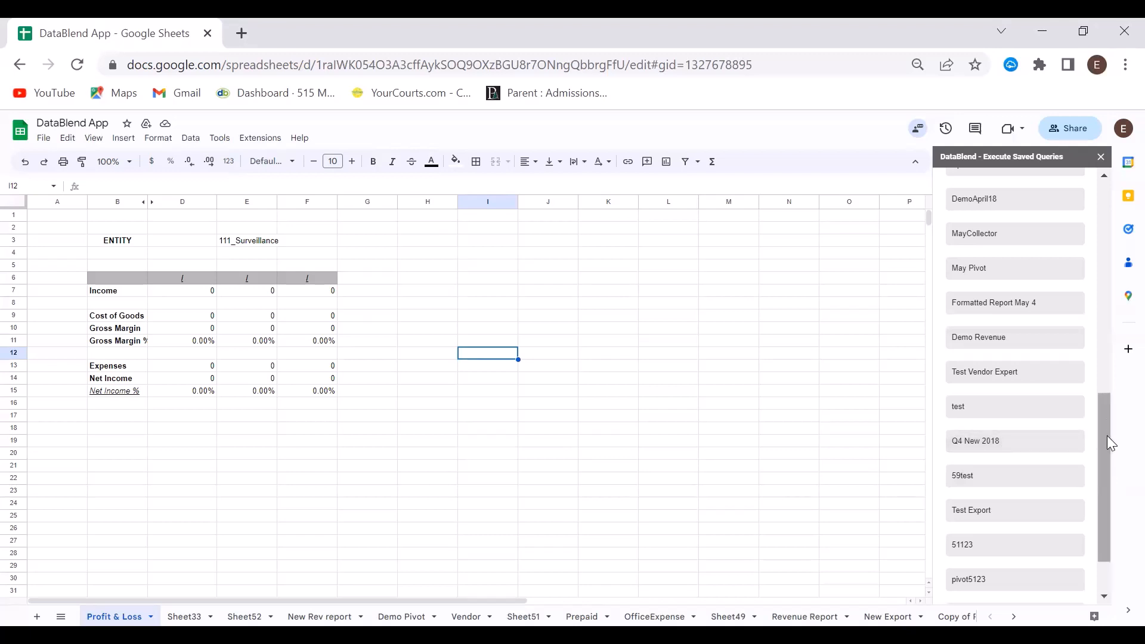
left_click_drag(1107, 436, 1107, 533)
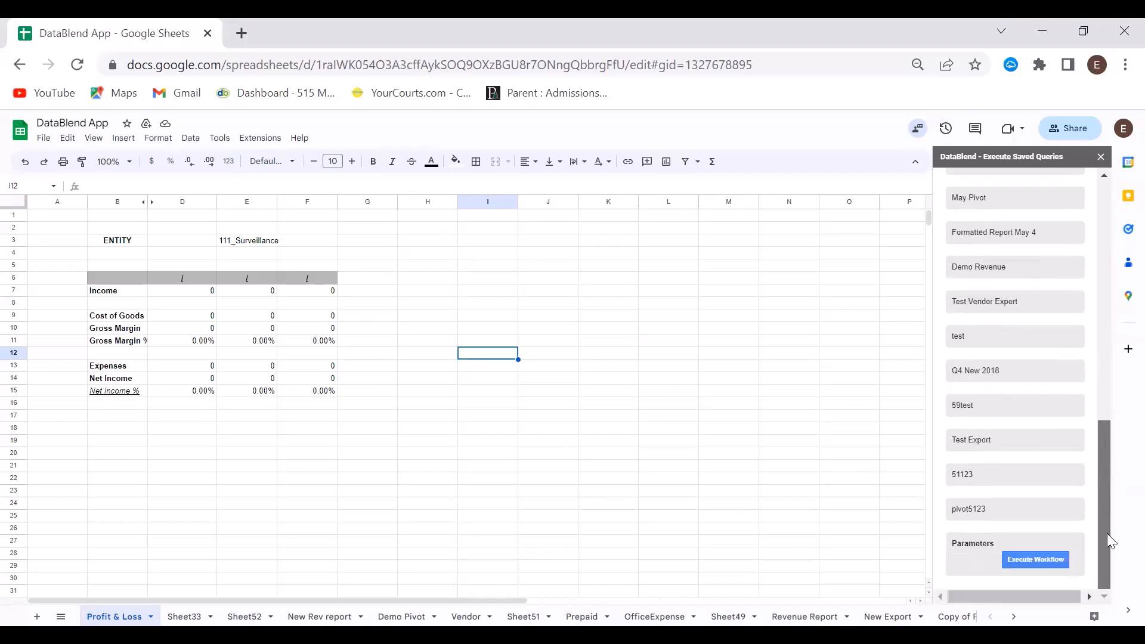
left_click(1045, 558)
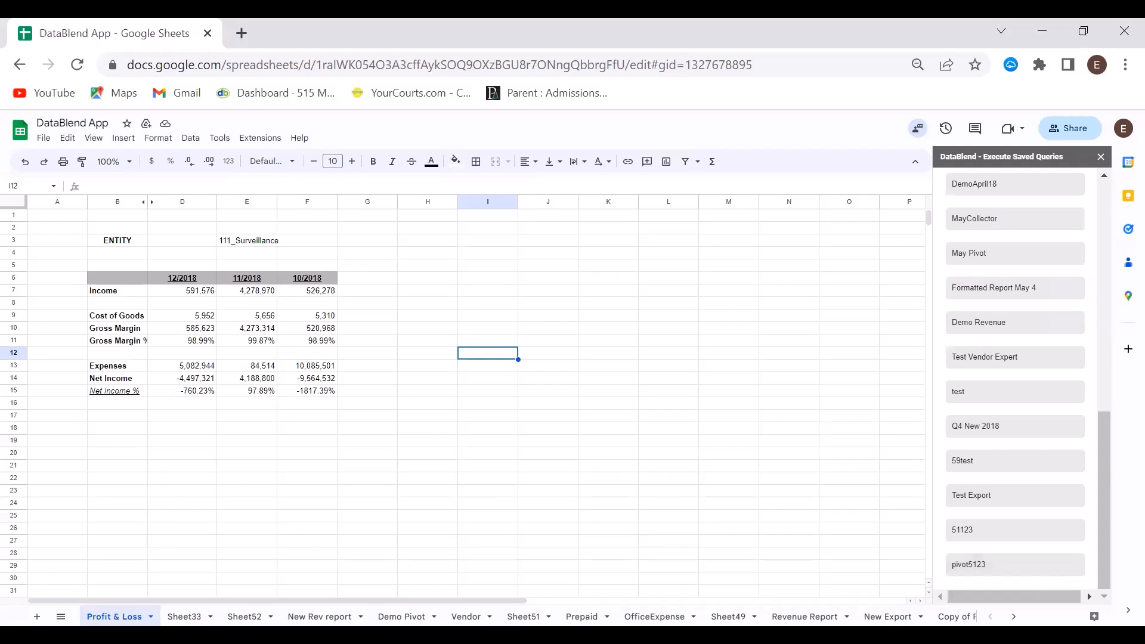
- Examine the account data on Sheet33, starting from its first columns
left_click(185, 616)
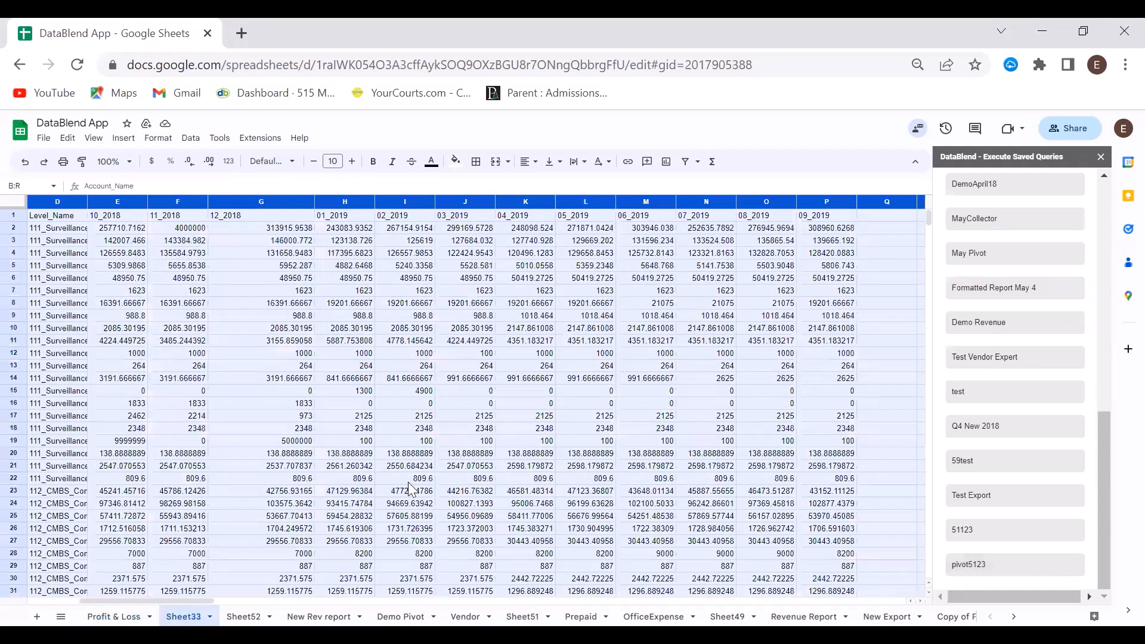
left_click(410, 481)
key("Home")
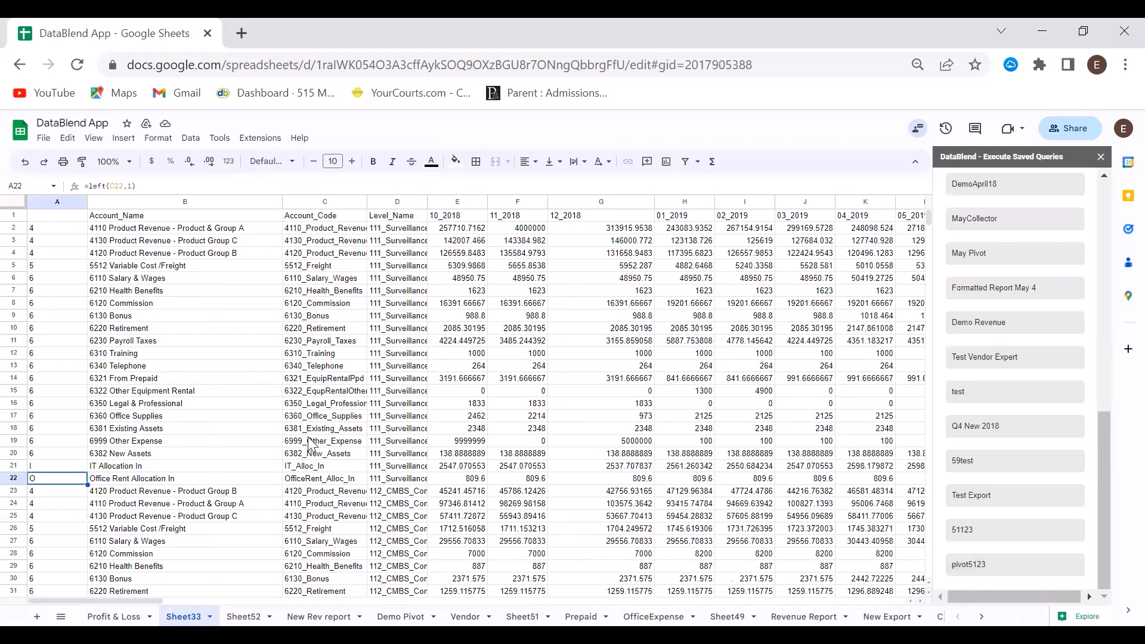
- On the empty Sheet52, start a new DataBlend saved query named Example1 with Sheet52 as its sheet
left_click(243, 617)
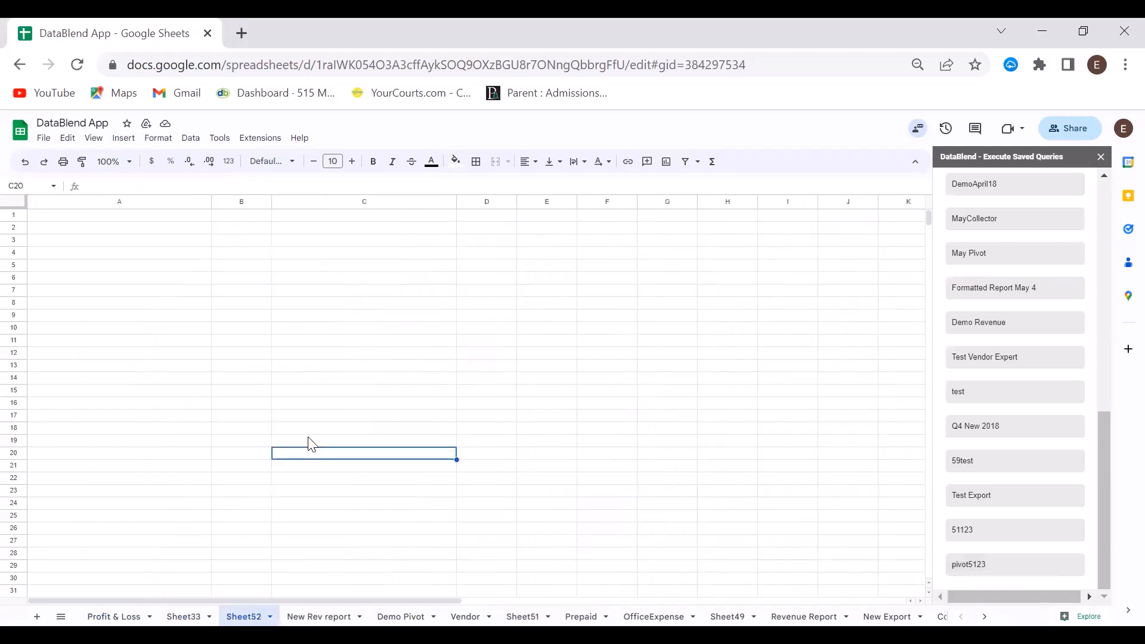
left_click(257, 139)
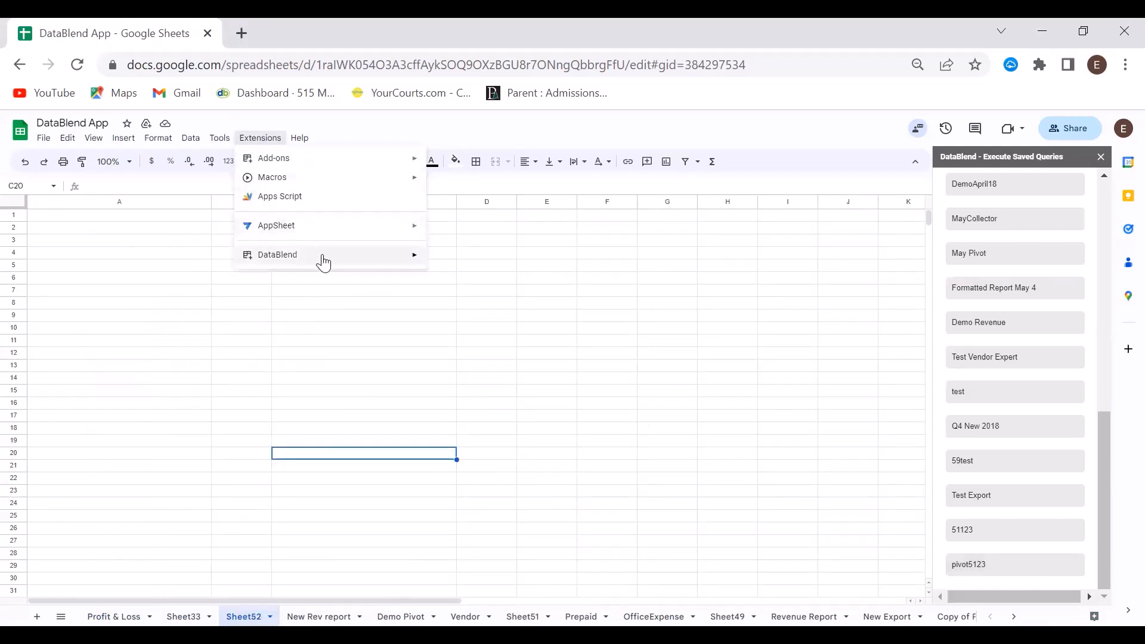
mouse_move(324, 261)
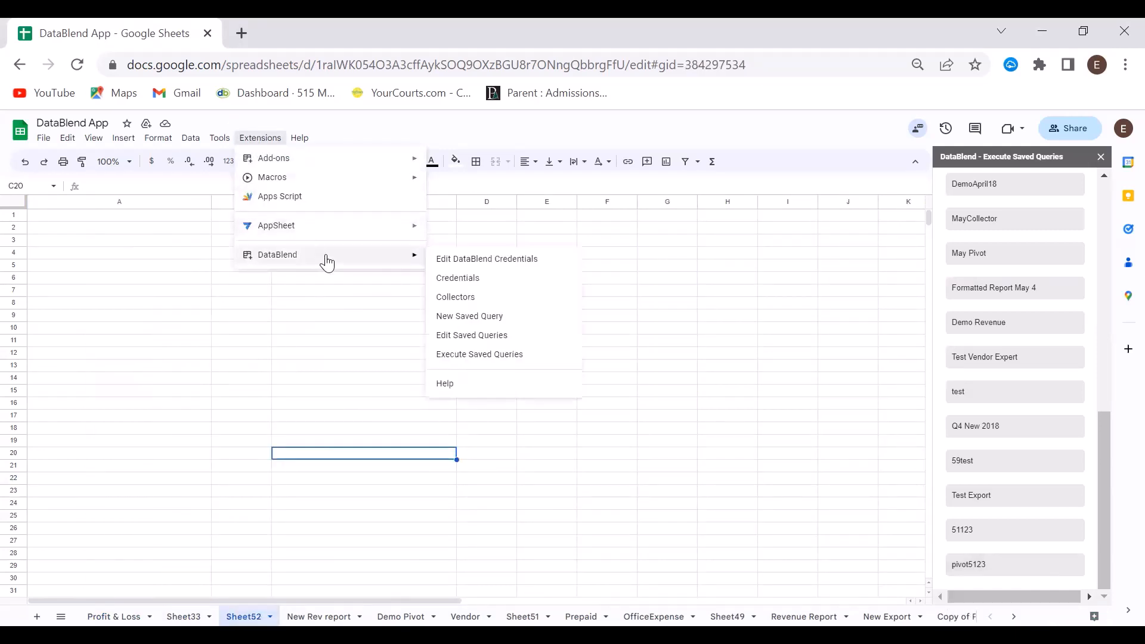
left_click(475, 324)
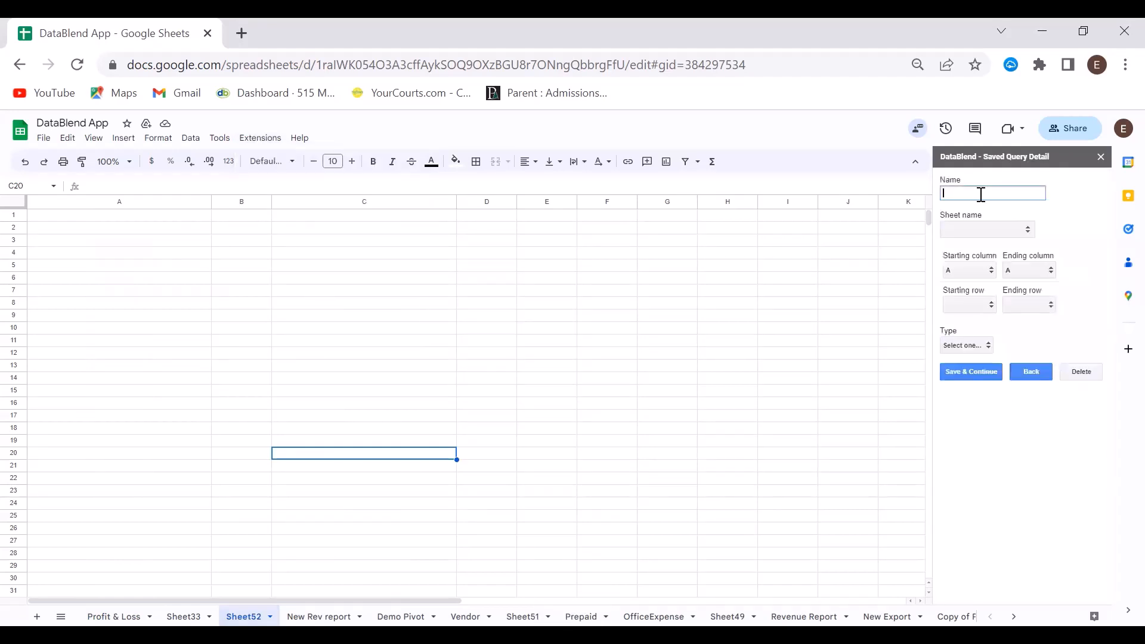
type("Example1")
left_click(981, 231)
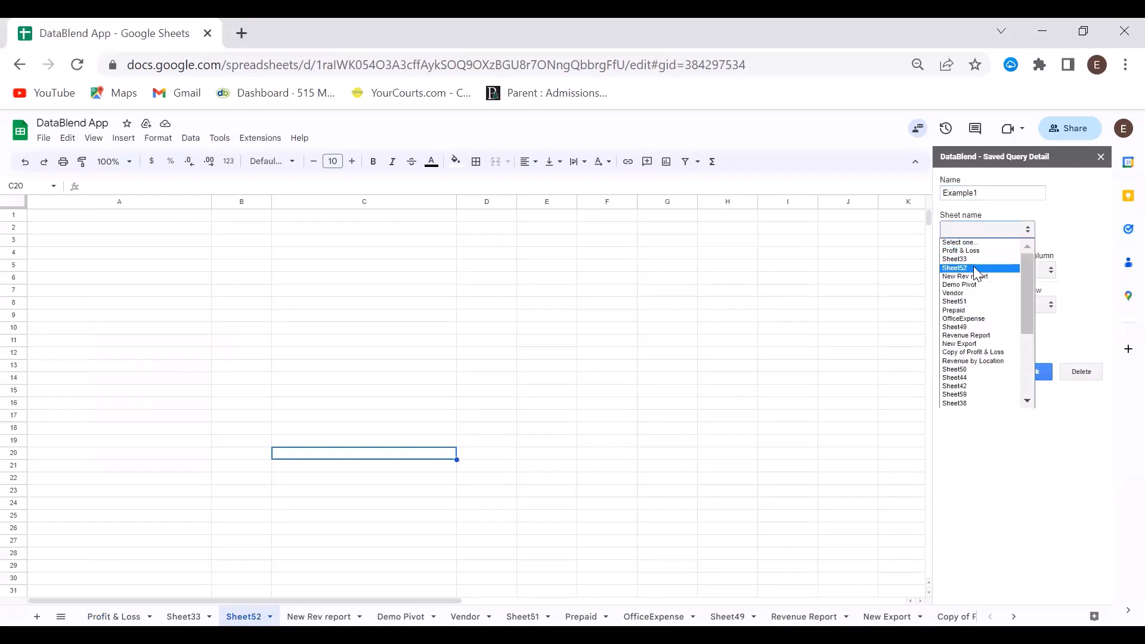
left_click(974, 267)
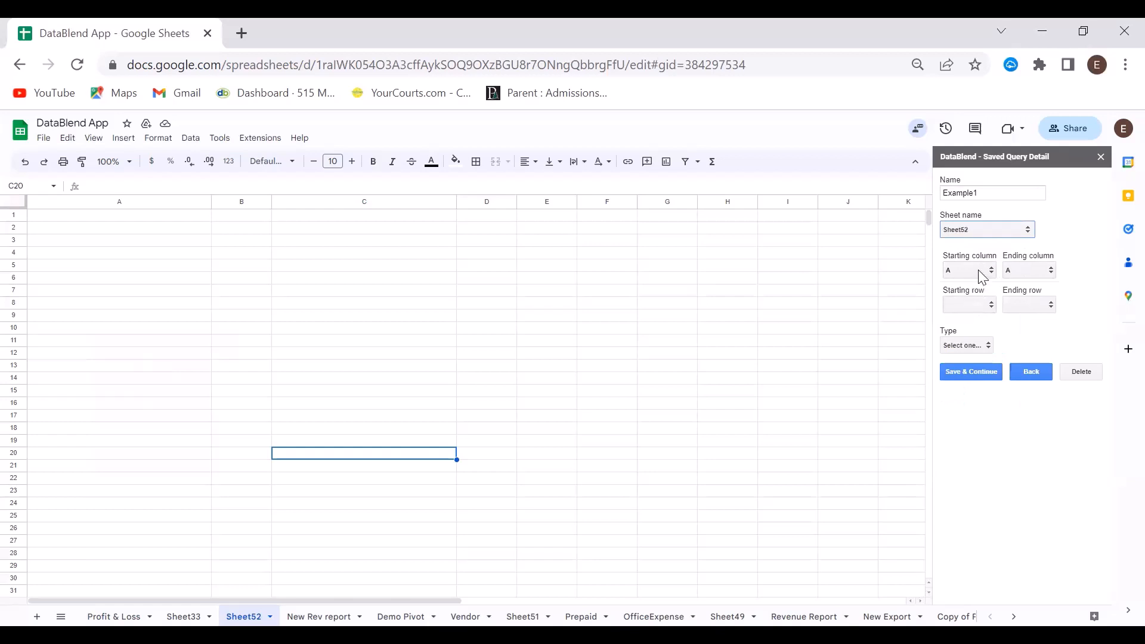
- Set the saved query's starting column to B and its starting row to 4
left_click(978, 272)
left_click(971, 300)
left_click(984, 305)
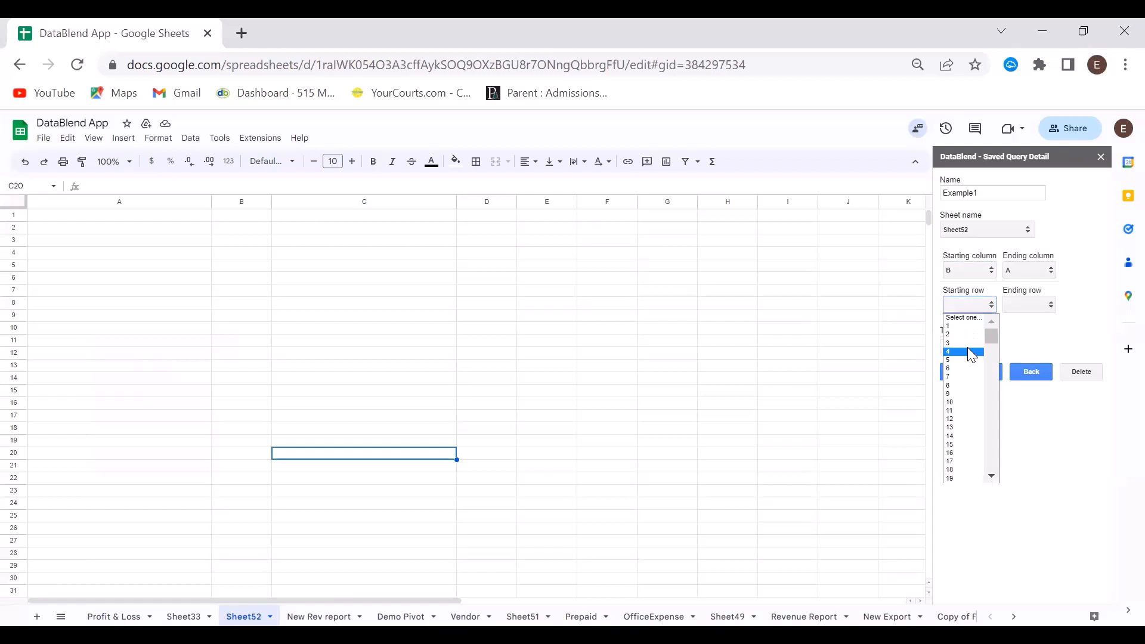
left_click(968, 350)
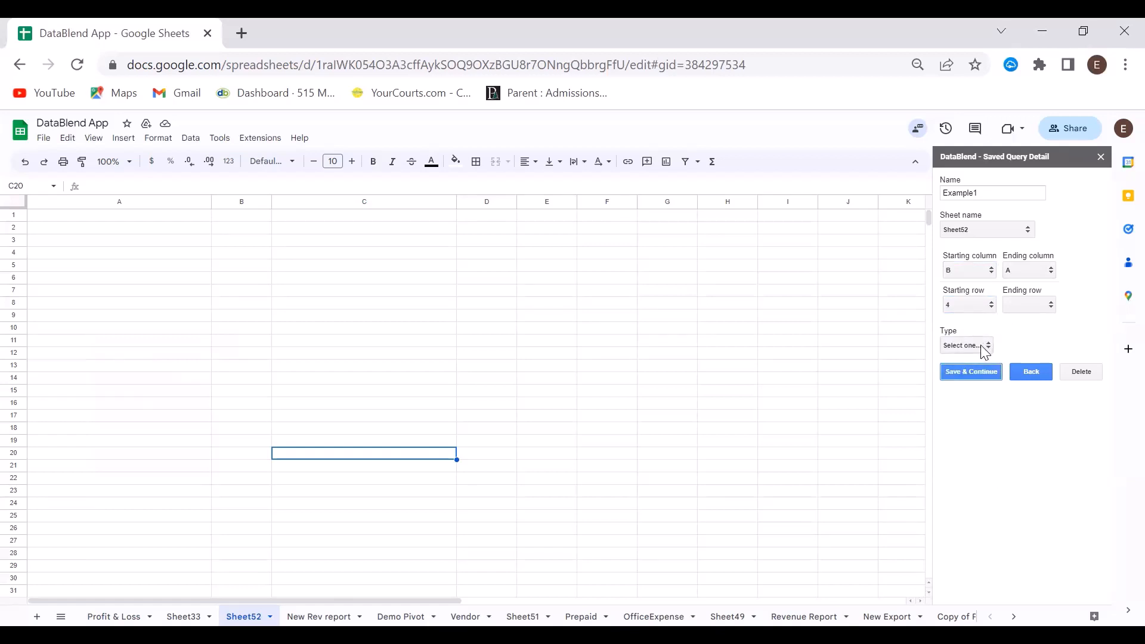
- Set the query type to Collector with sub-type Adaptive, and save it to continue to the Adaptive Export settings
left_click(984, 348)
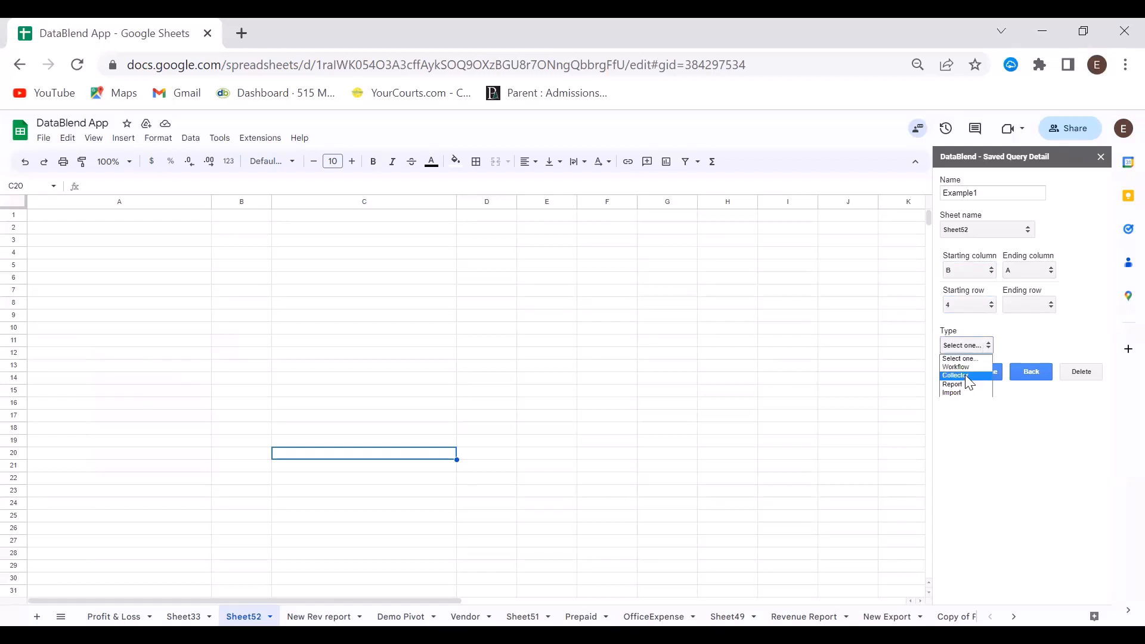
left_click(965, 376)
left_click(981, 383)
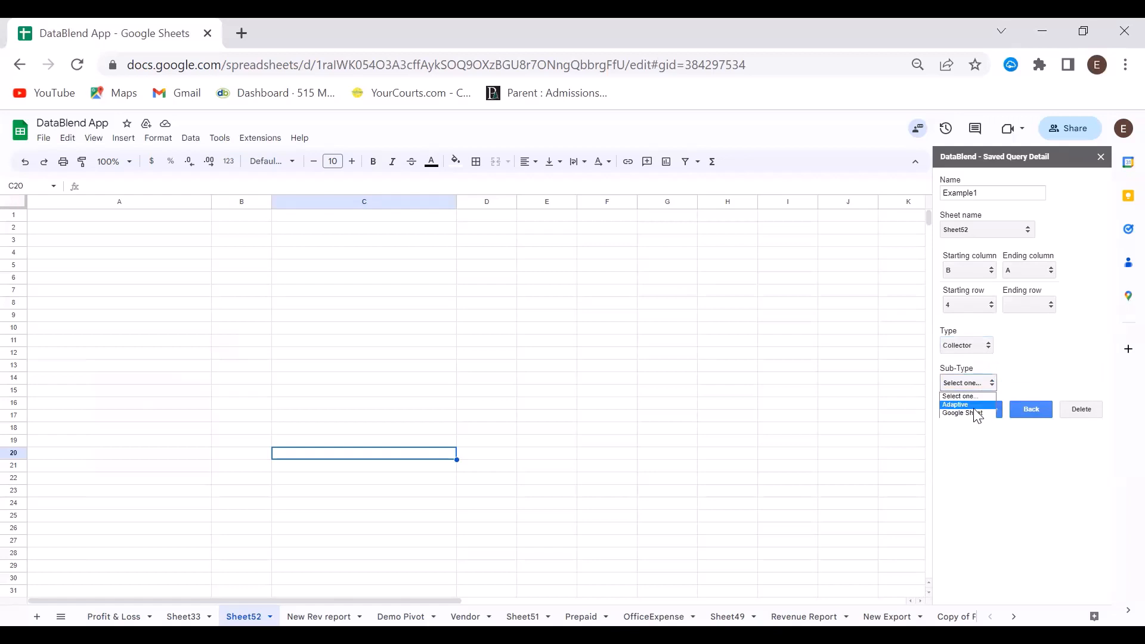
left_click(972, 409)
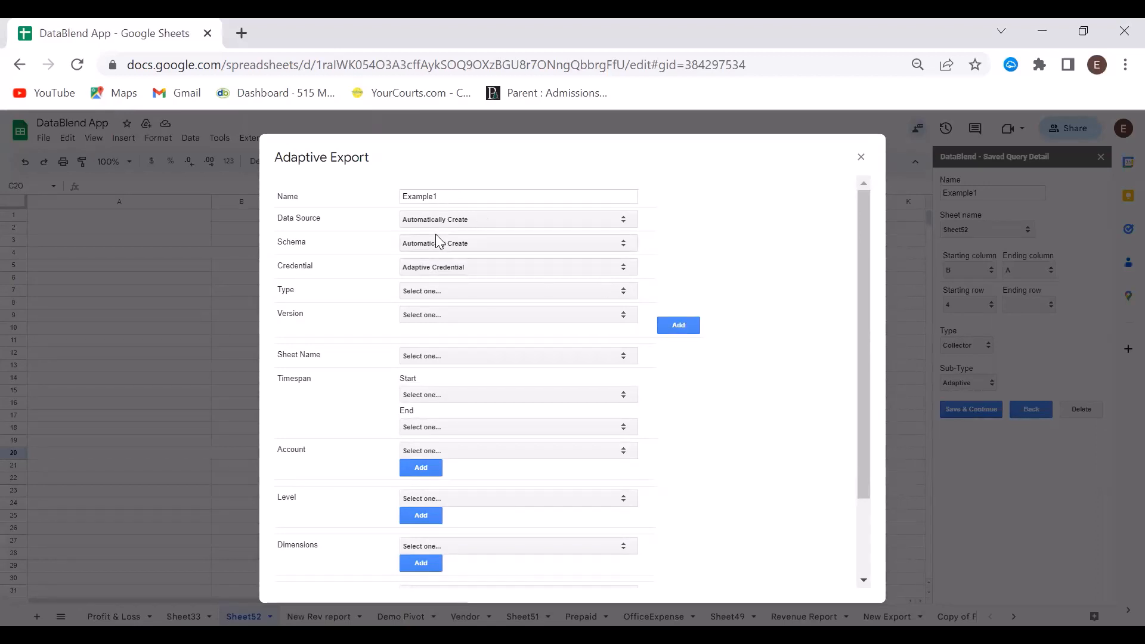
- Set the Adaptive export type to Export Data and add the Budget Pass 123 version
left_click(434, 293)
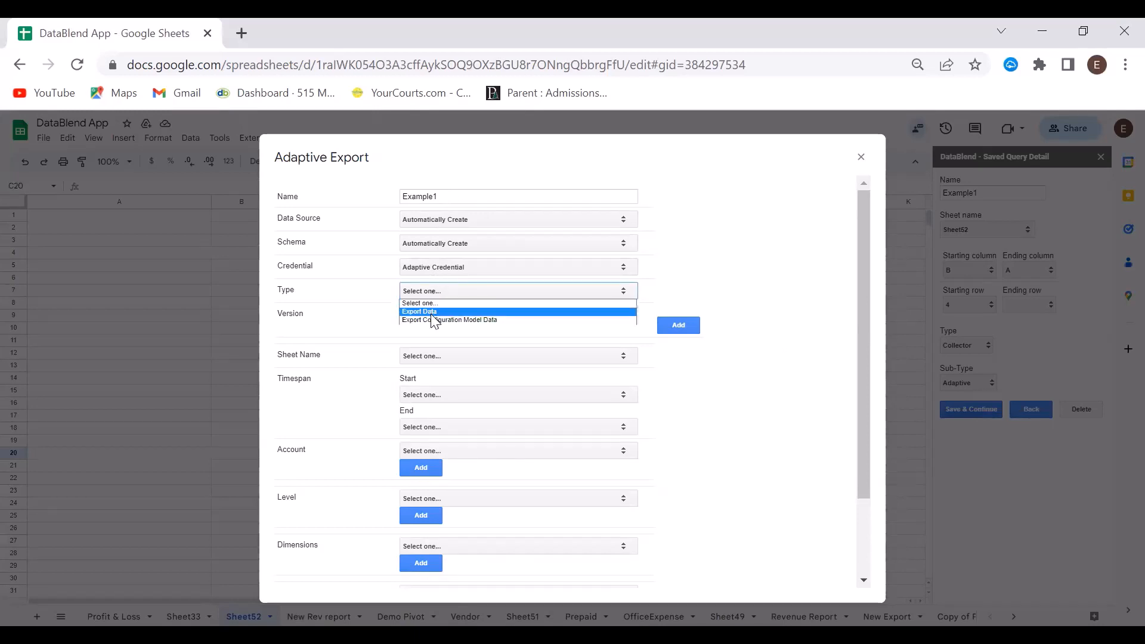
left_click(432, 312)
left_click(433, 315)
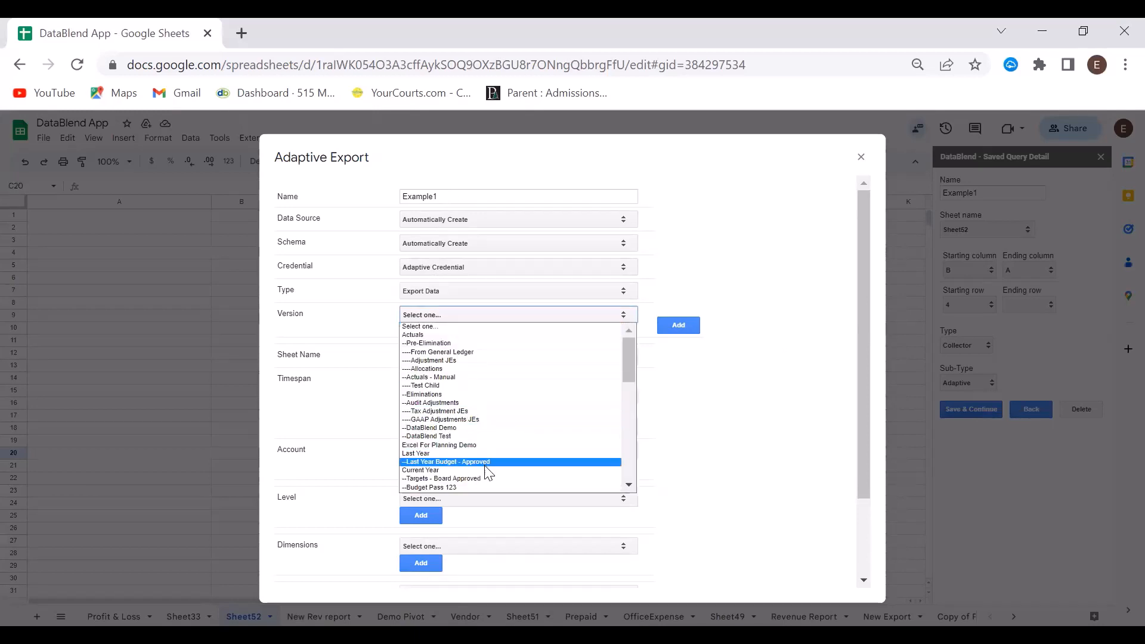
left_click(487, 488)
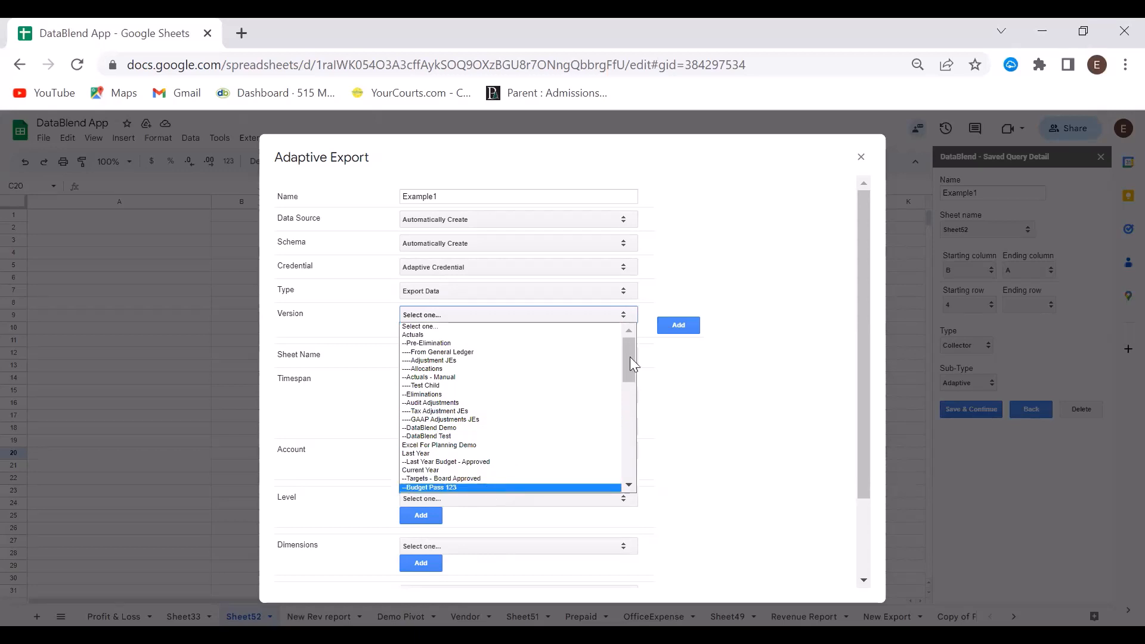
left_click(678, 324)
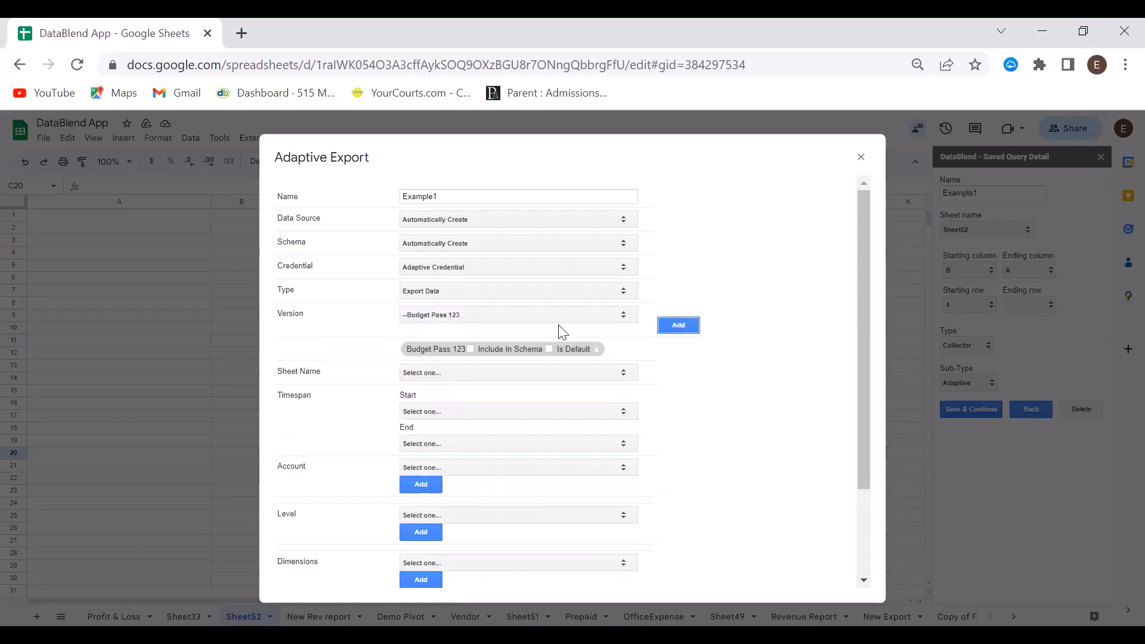
- Add the Actuals version and include both Actuals and Budget Pass 123 in the schema
left_click(544, 317)
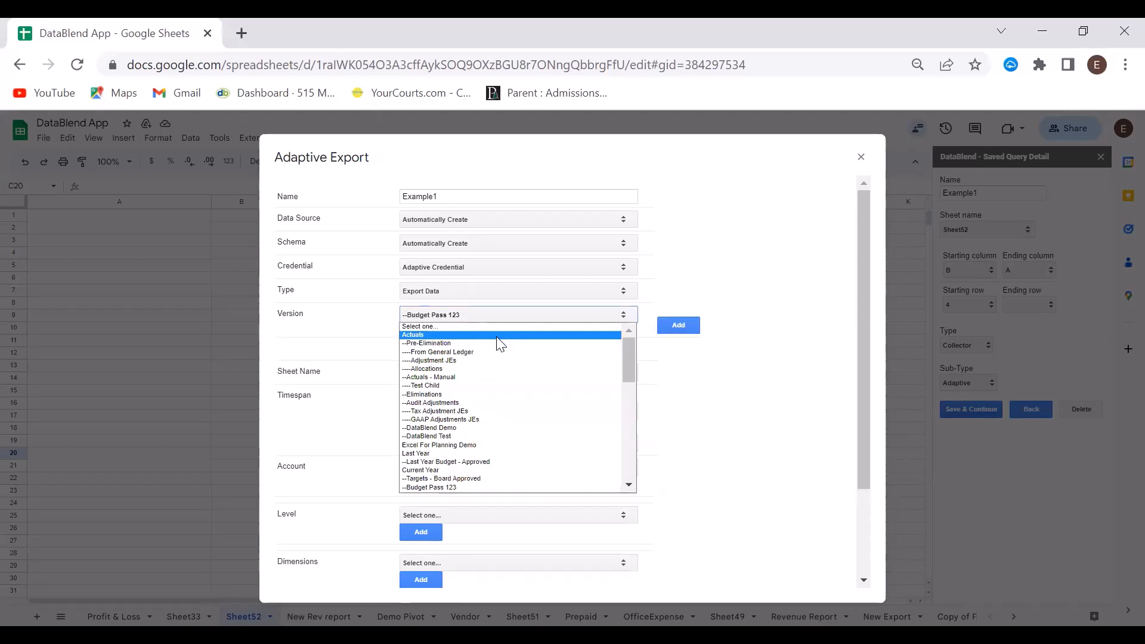
left_click(498, 335)
left_click(680, 325)
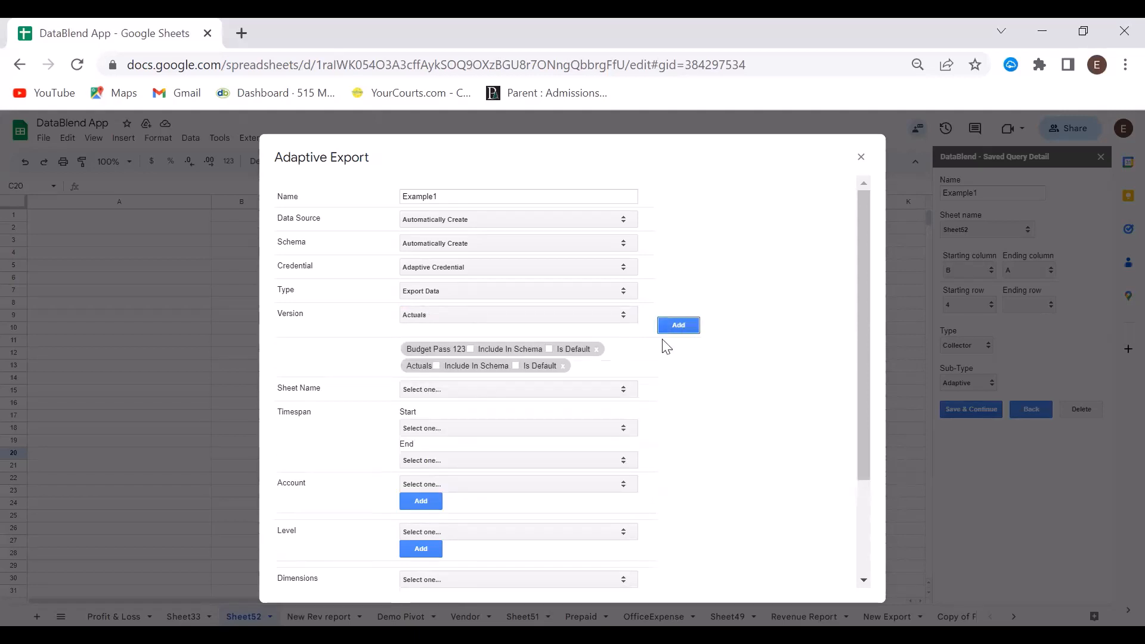
left_click(438, 365)
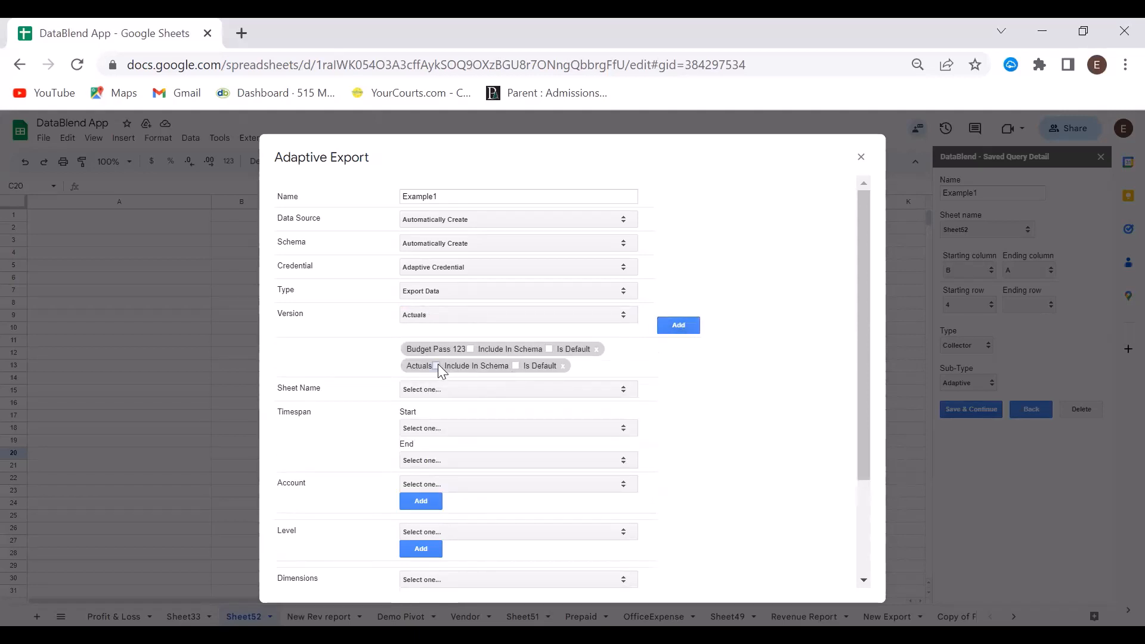
left_click(471, 349)
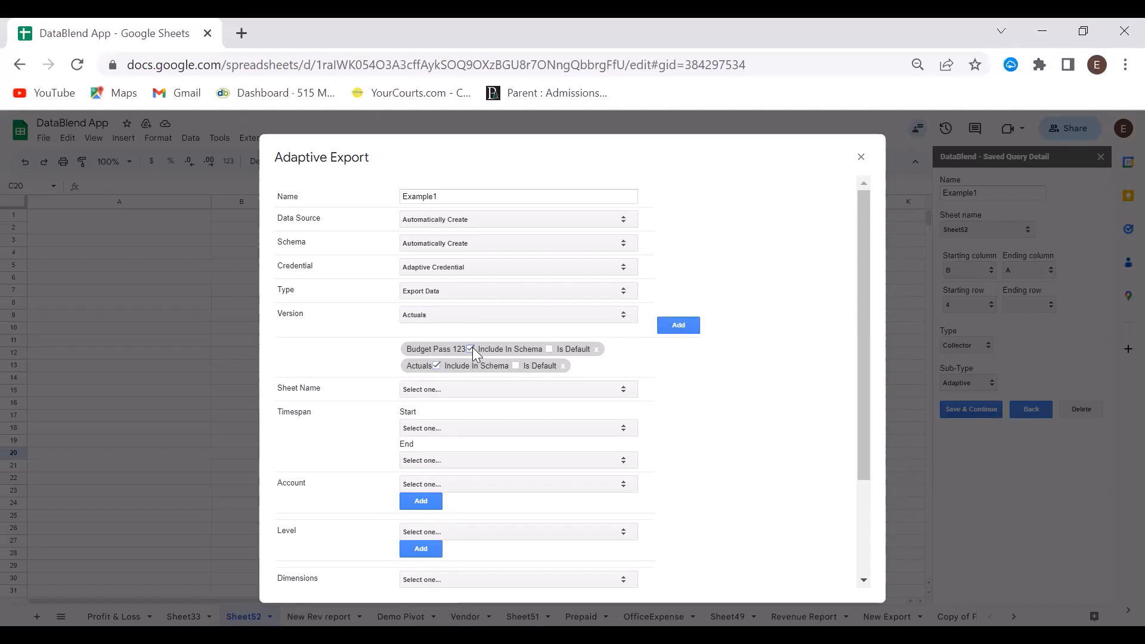
left_click(493, 390)
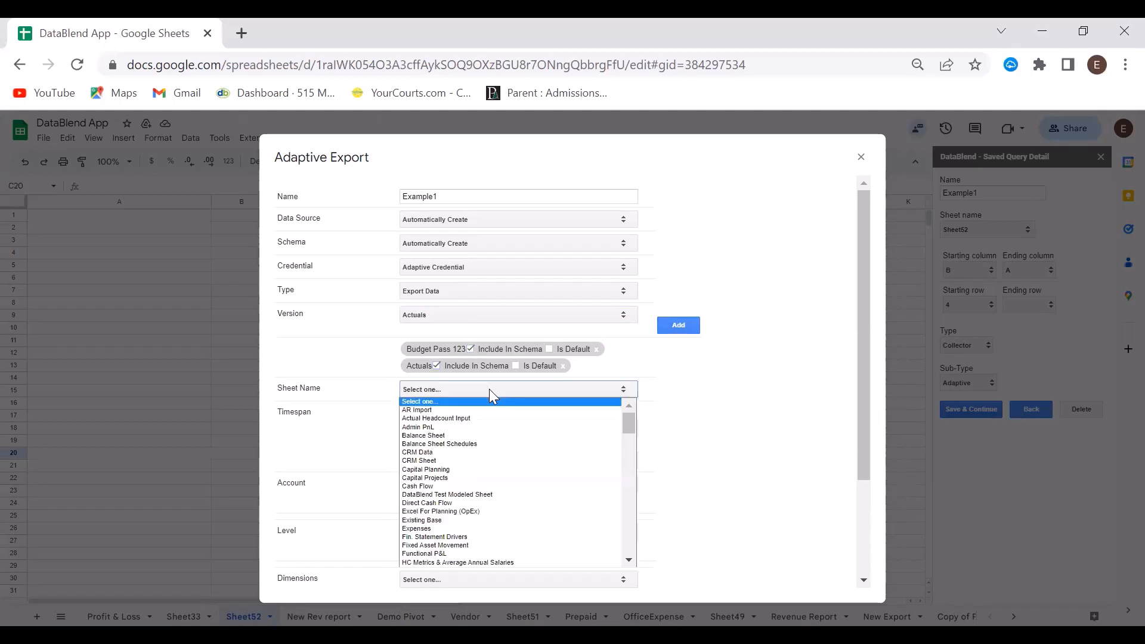
left_click(732, 414)
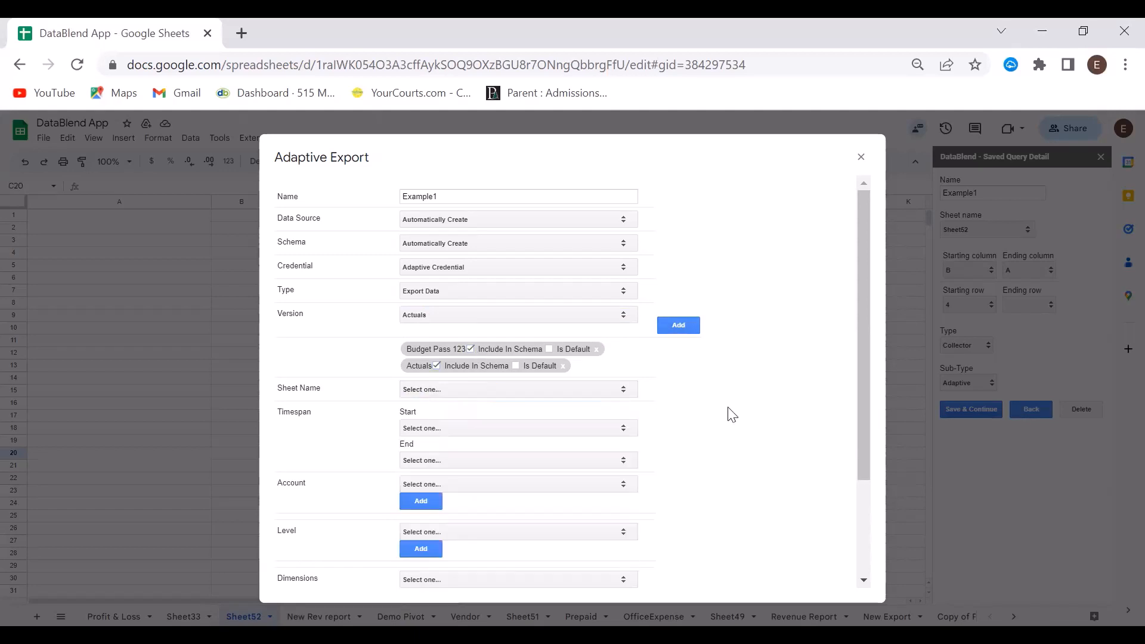
- Set the export timespan to start at Jan-2018 and end at Dec-2018
left_click(531, 428)
scroll(631, 561, "down", 10)
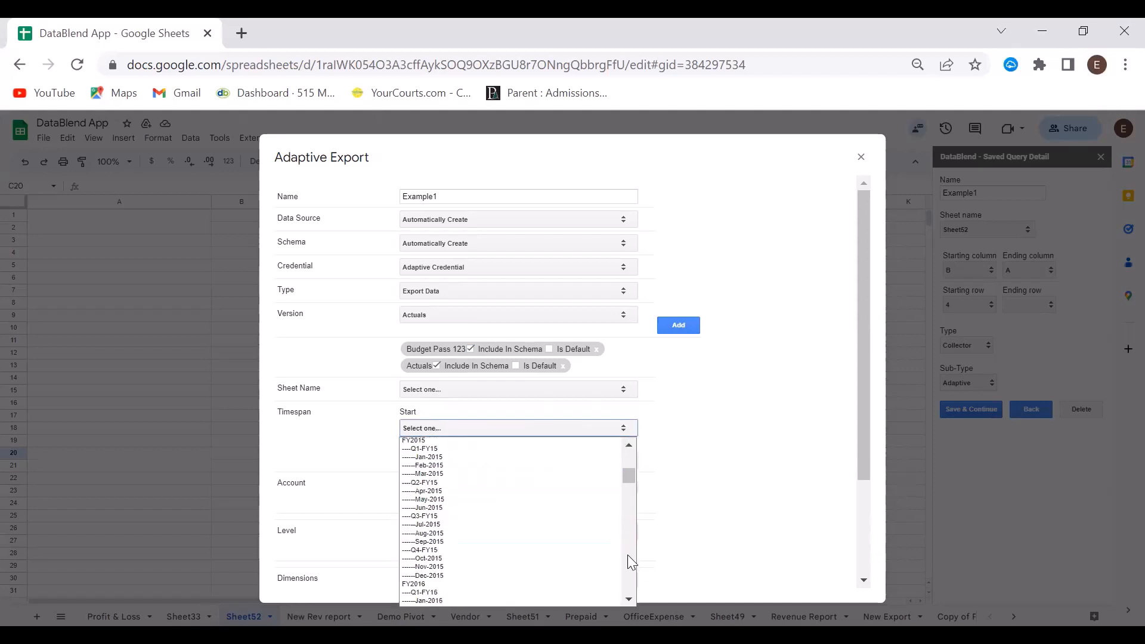
scroll(627, 554, "down", 3)
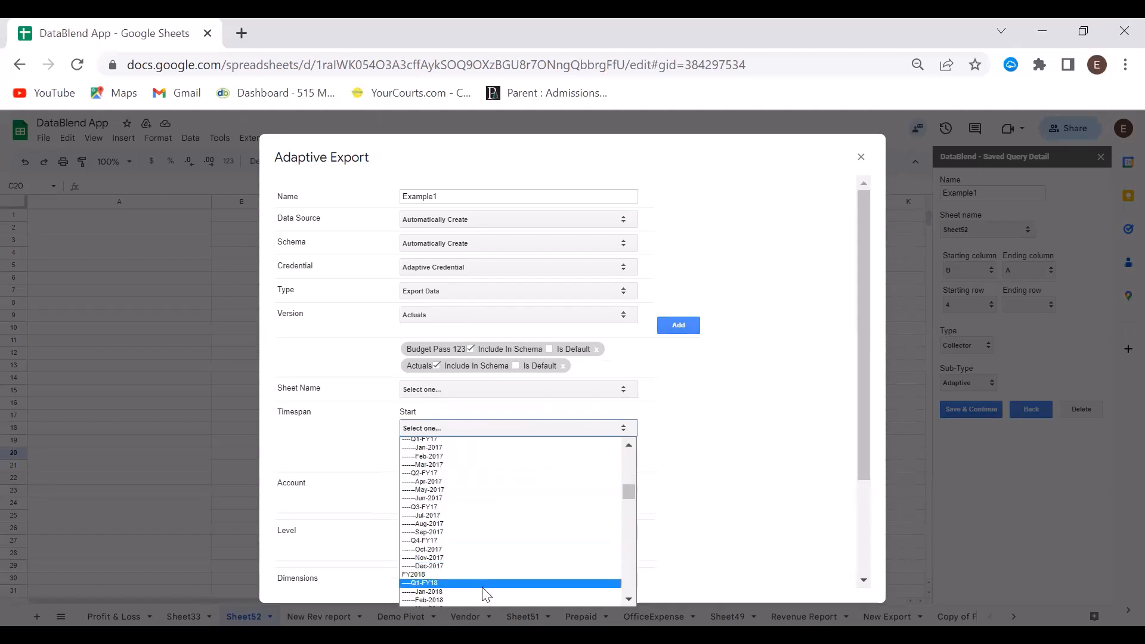
left_click(550, 592)
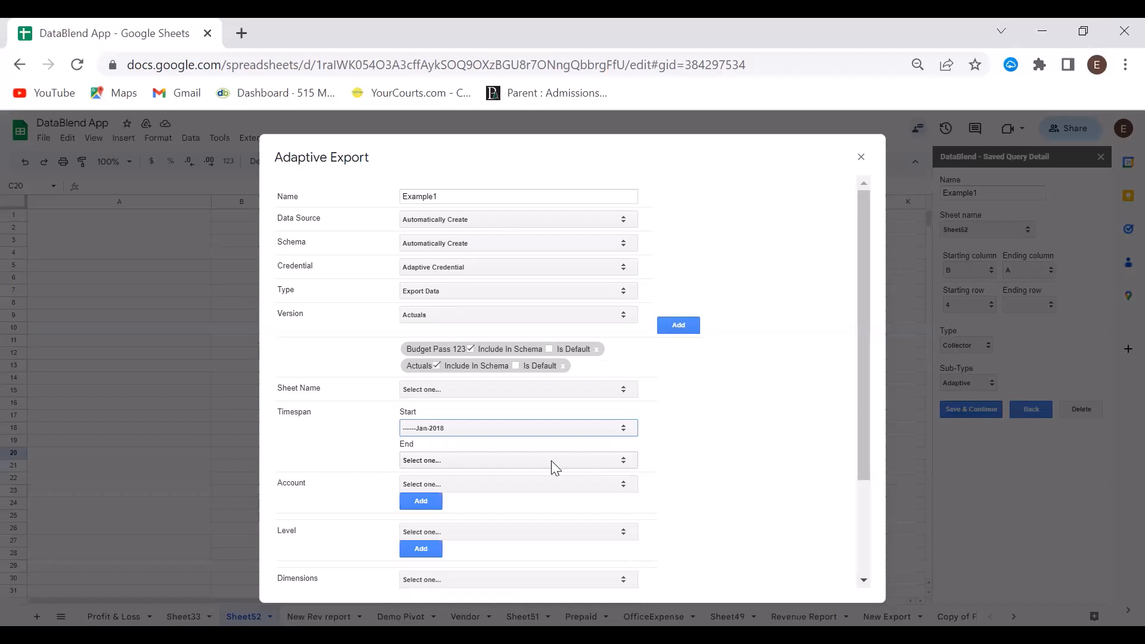
left_click(551, 460)
scroll(625, 428, "down", 5)
scroll(625, 428, "down", 12)
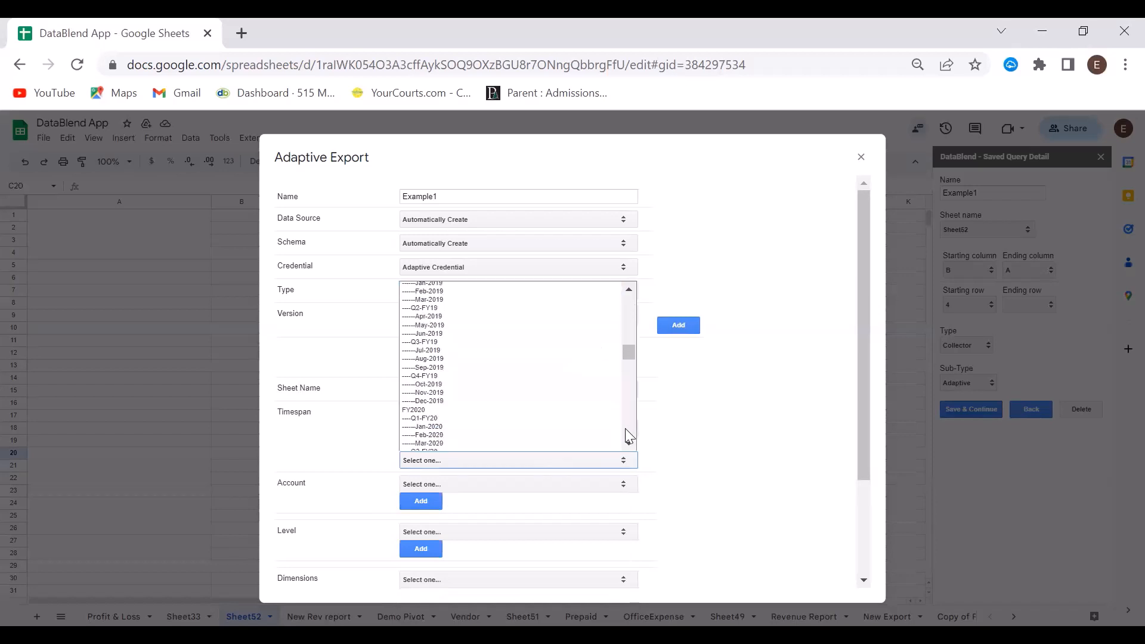
scroll(626, 307, "up", 3)
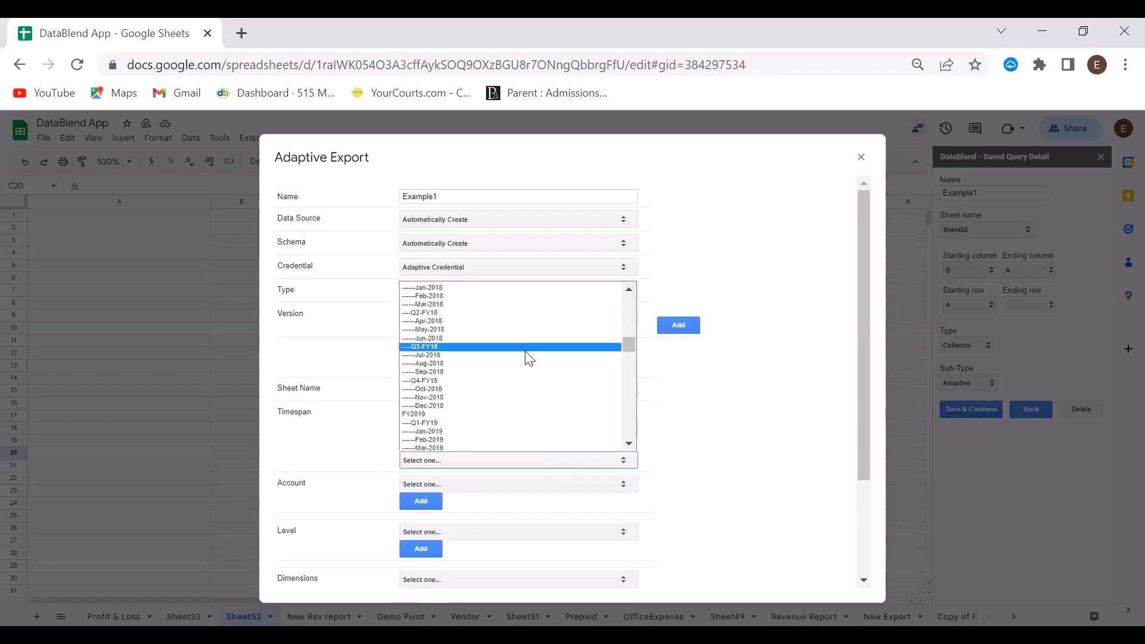
left_click(492, 408)
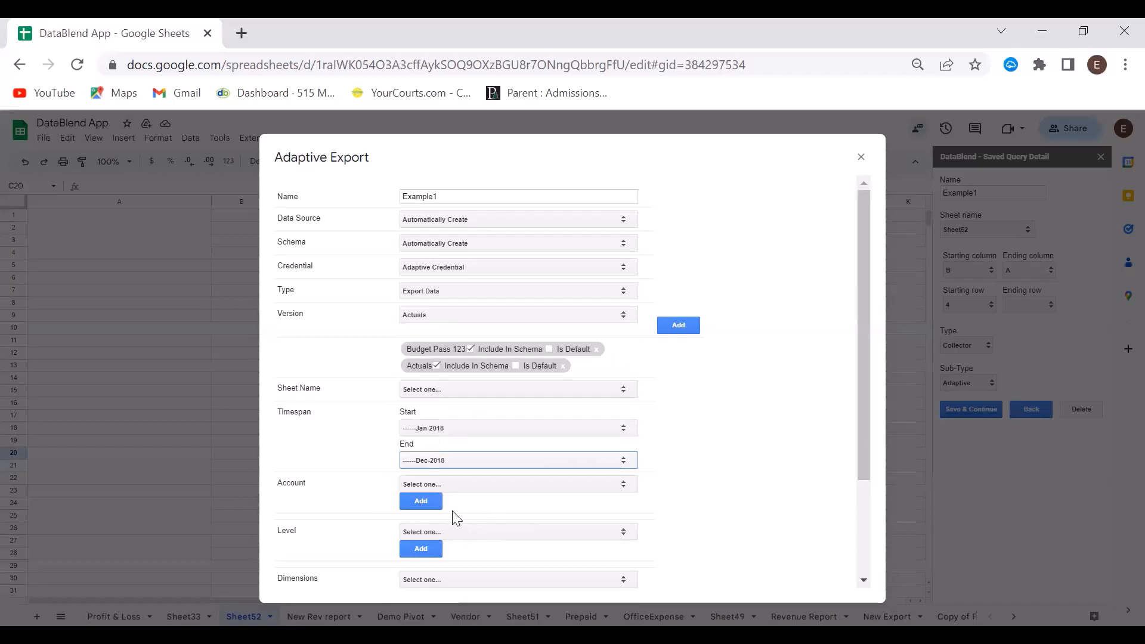
- Add the 4000 Revenue account to the Adaptive export
left_click(608, 484)
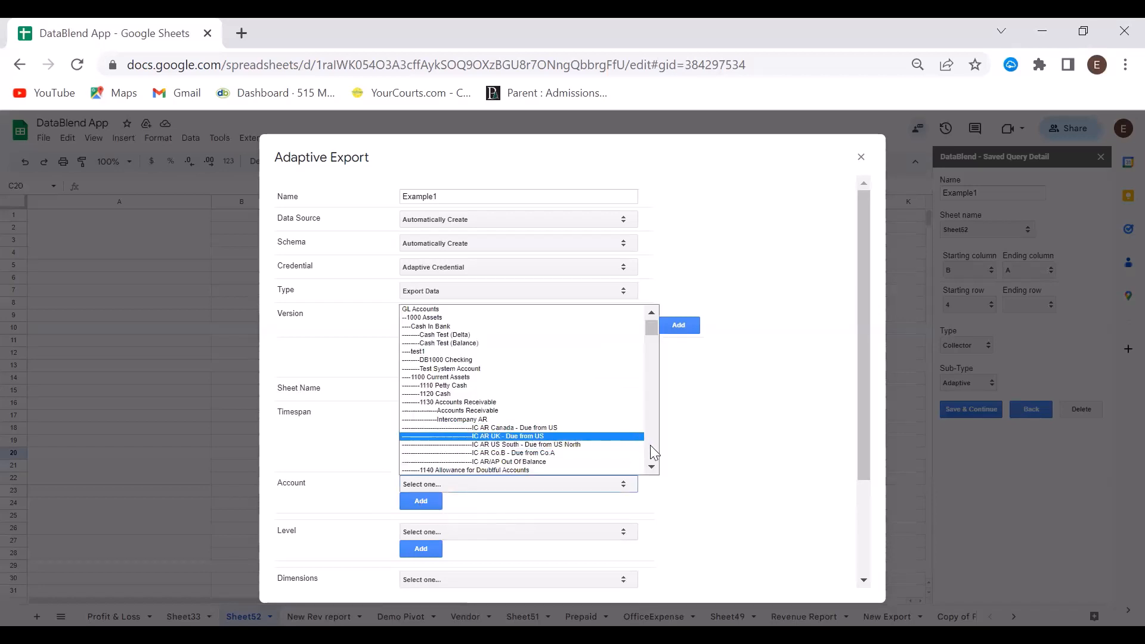
scroll(650, 444, "down", 2)
scroll(650, 445, "down", 8)
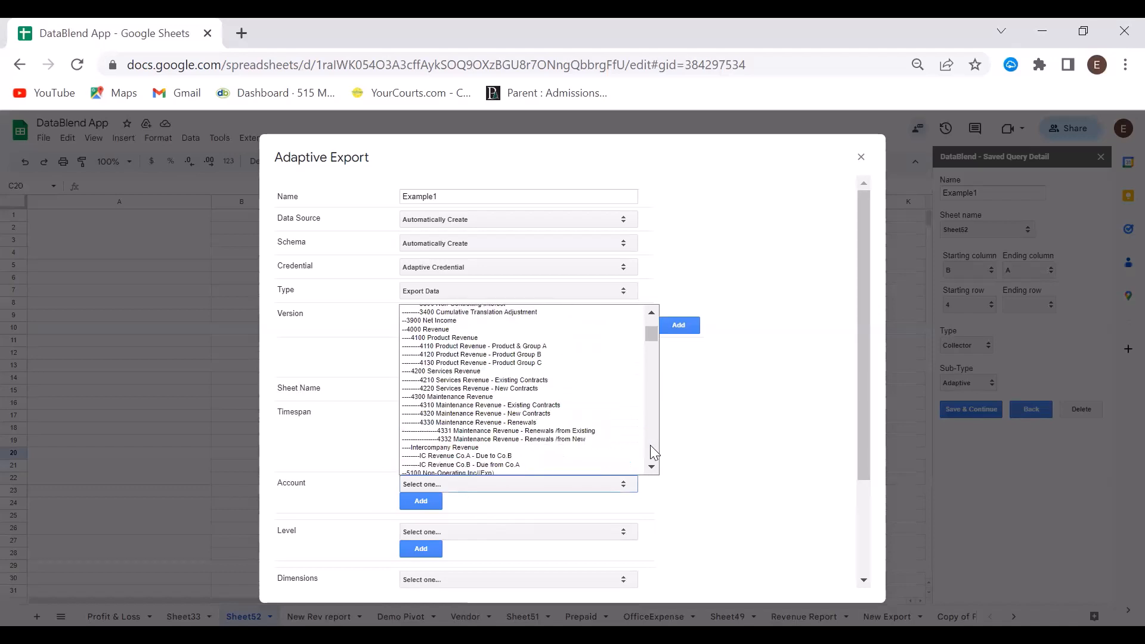
left_click(451, 329)
left_click(421, 503)
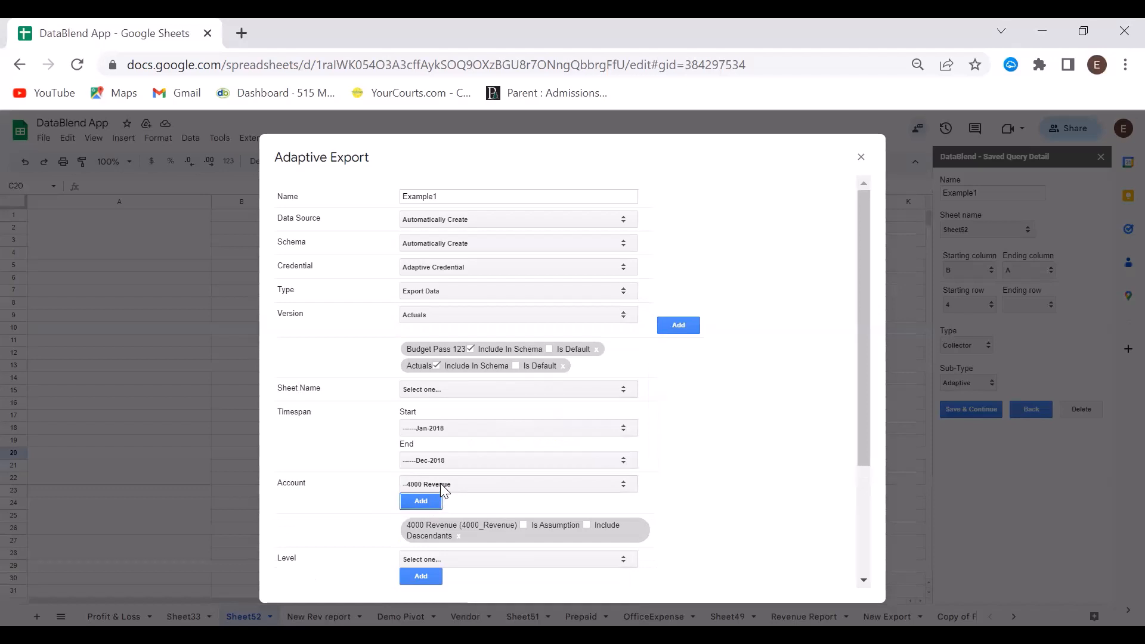
- Add the 5500 Cost of Goods Sold account to the export's account selection
left_click(440, 483)
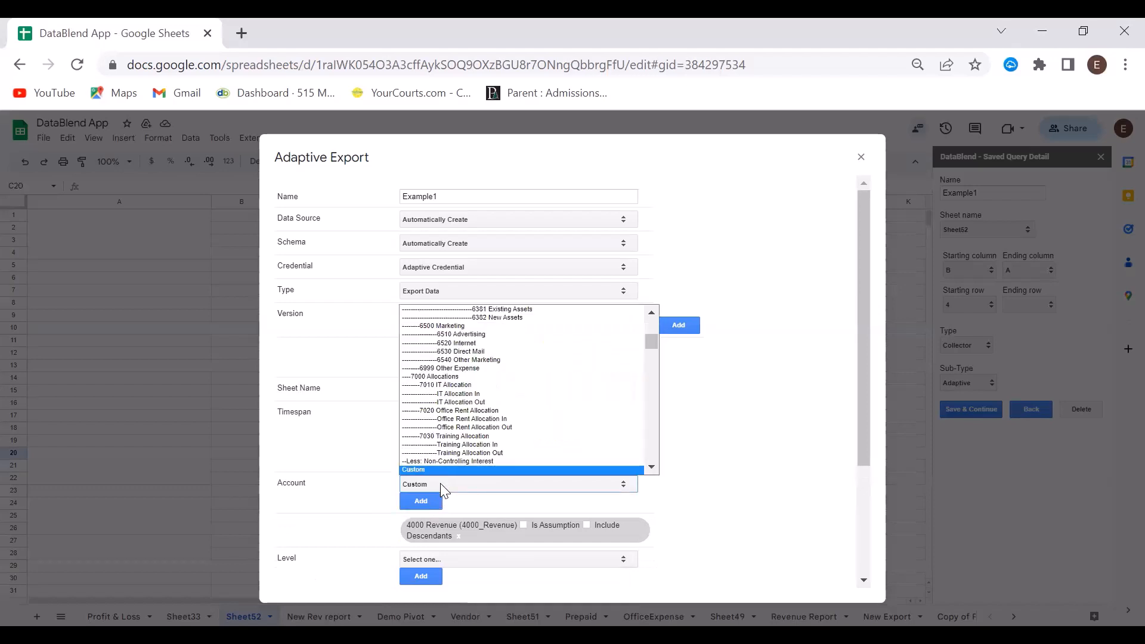
key("Home")
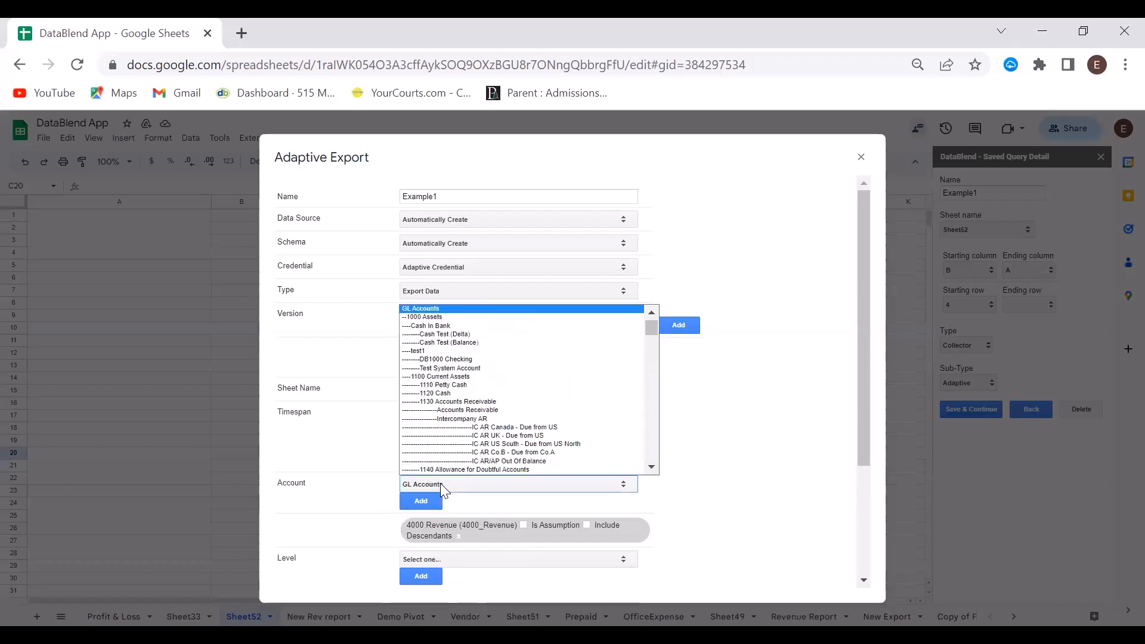
key("Down")
key("Down")
key("Down")
key("Down")
key("Down")
key("Down")
key("Down")
key("Down")
key("Down")
key("Down")
key("Down")
key("Down")
key("Down")
key("Down")
key("Down")
key("Down")
key("Down")
key("Down")
key("Down")
key("Down")
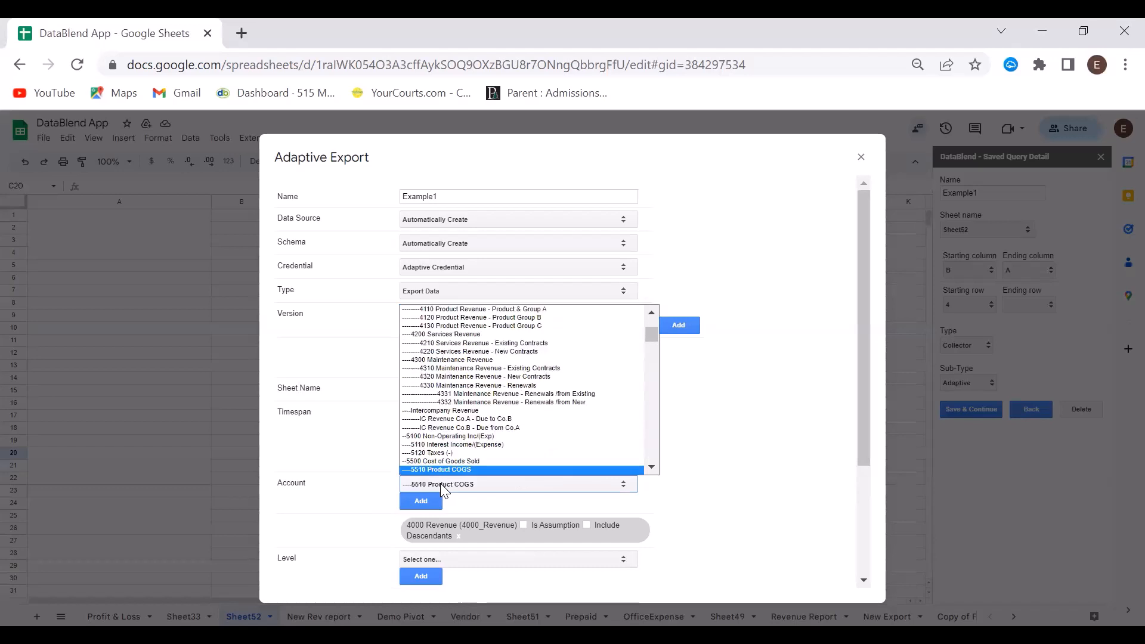
key("Down")
key("Down")
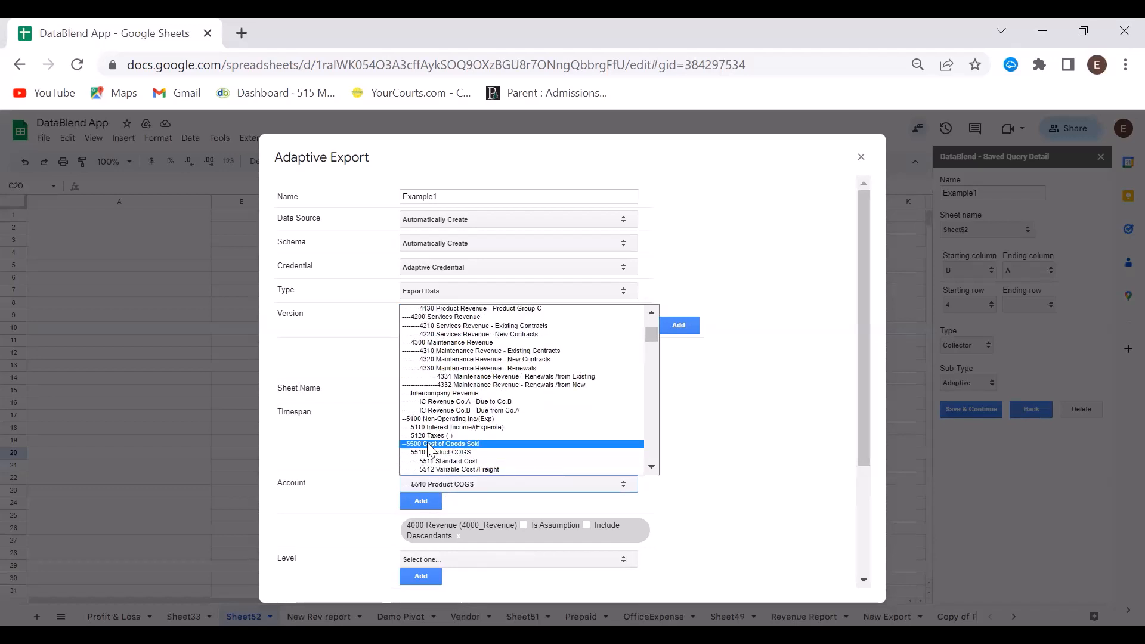
left_click(428, 445)
left_click(434, 501)
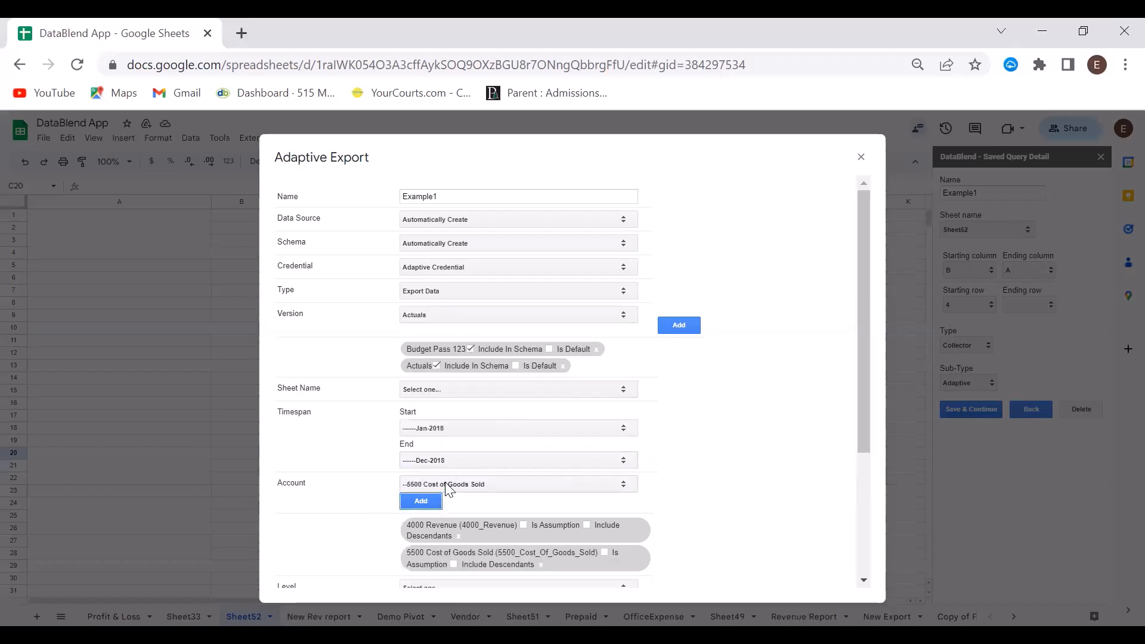
- Add the 6000 Expenses and 7000 Allocations account to the export's account selection
left_click(447, 485)
key("Down")
key("Down")
key("Down")
key("Down")
key("Down")
key("Down")
key("Down")
key("Down")
key("Down")
key("Down")
key("Down")
key("Down")
key("Down")
key("Down")
key("Down")
key("Down")
key("Down")
key("Down")
key("Down")
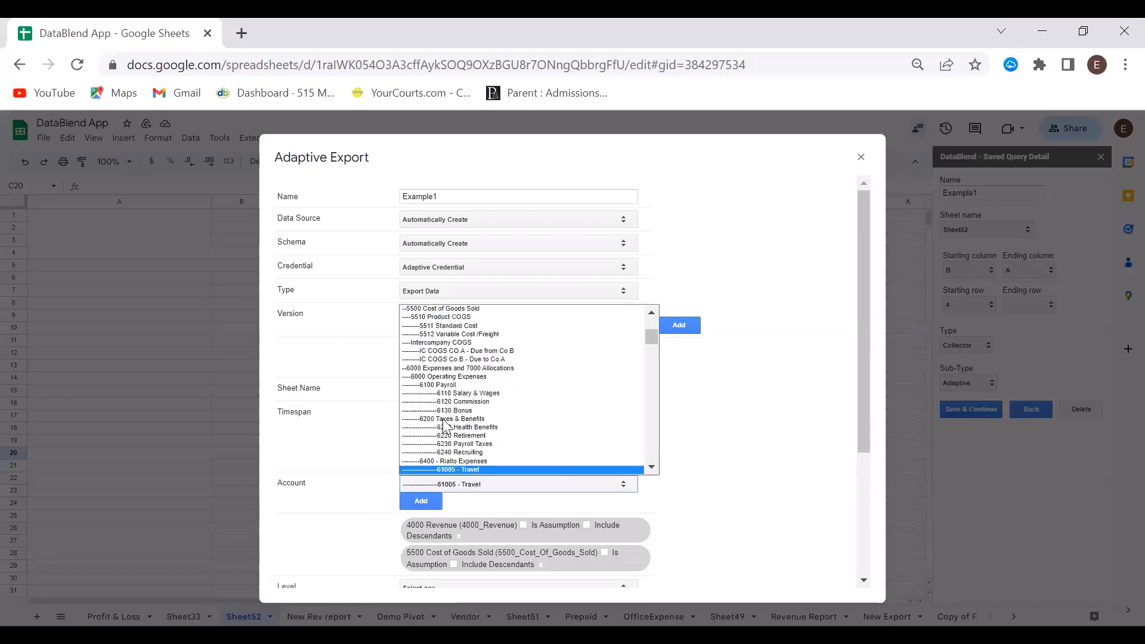
left_click(440, 369)
left_click(414, 501)
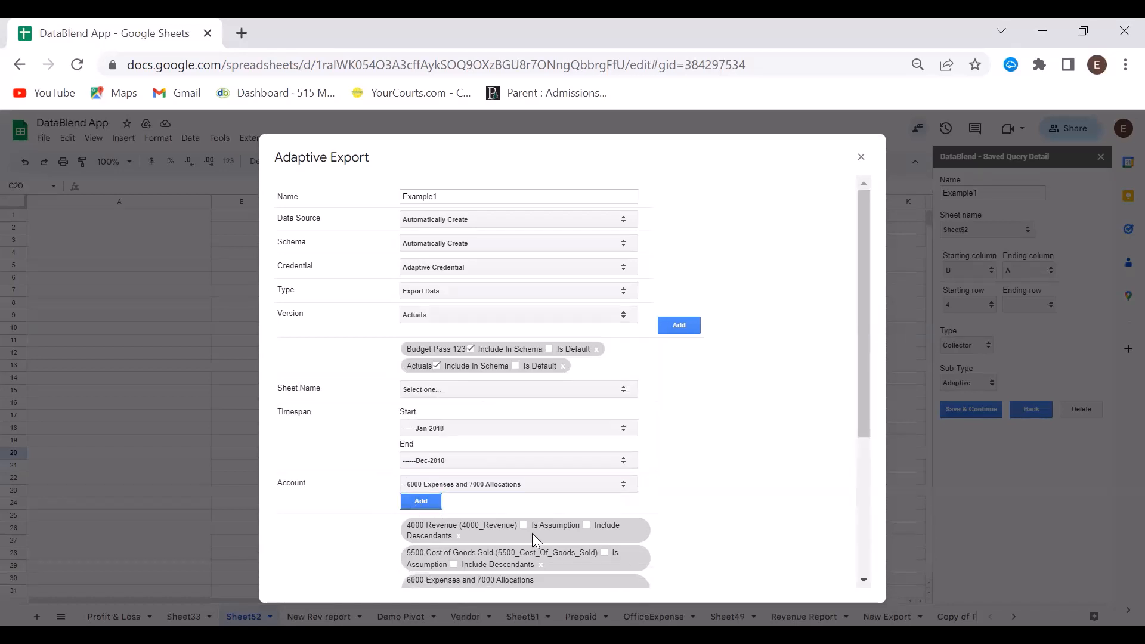
- Include descendants for the 4000 Revenue, 5500 Cost of Goods Sold, and 6000 Expenses and 7000 Allocations accounts
left_click(586, 524)
left_click(452, 564)
left_click_drag(863, 423, 865, 461)
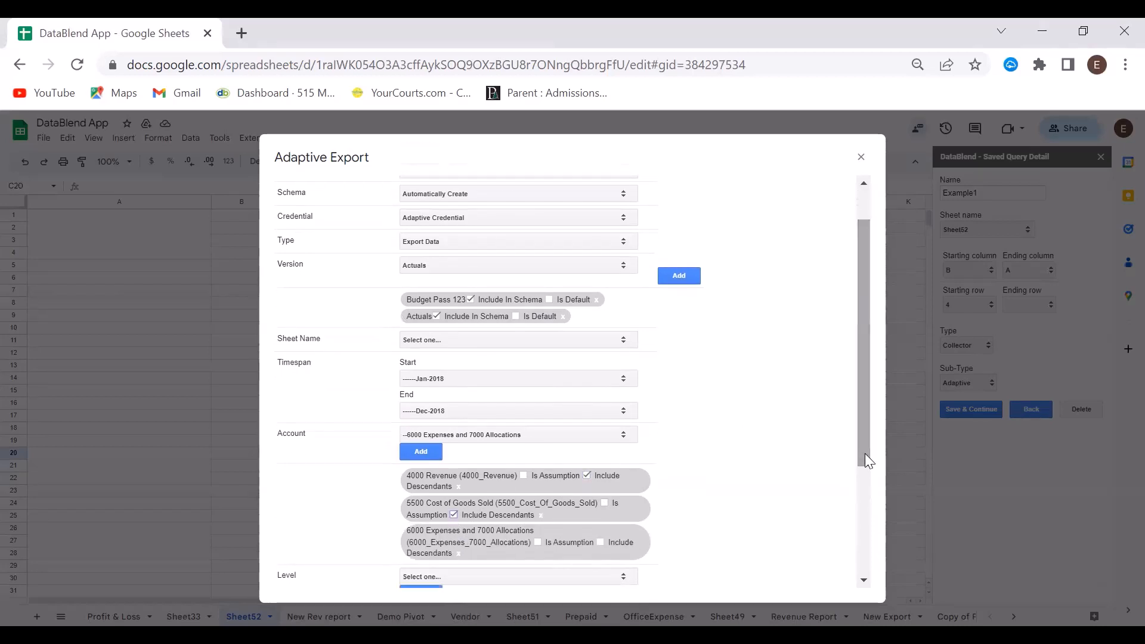
left_click(600, 542)
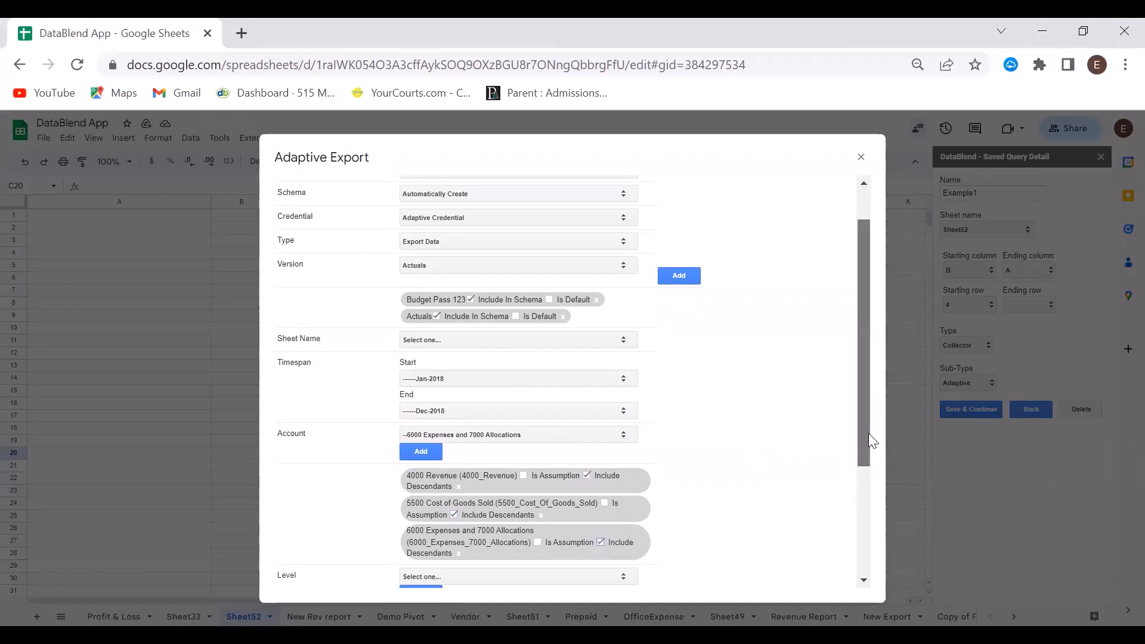
- Add the Total Company level with its descendants included, and save and execute the export
left_click_drag(869, 434, 874, 541)
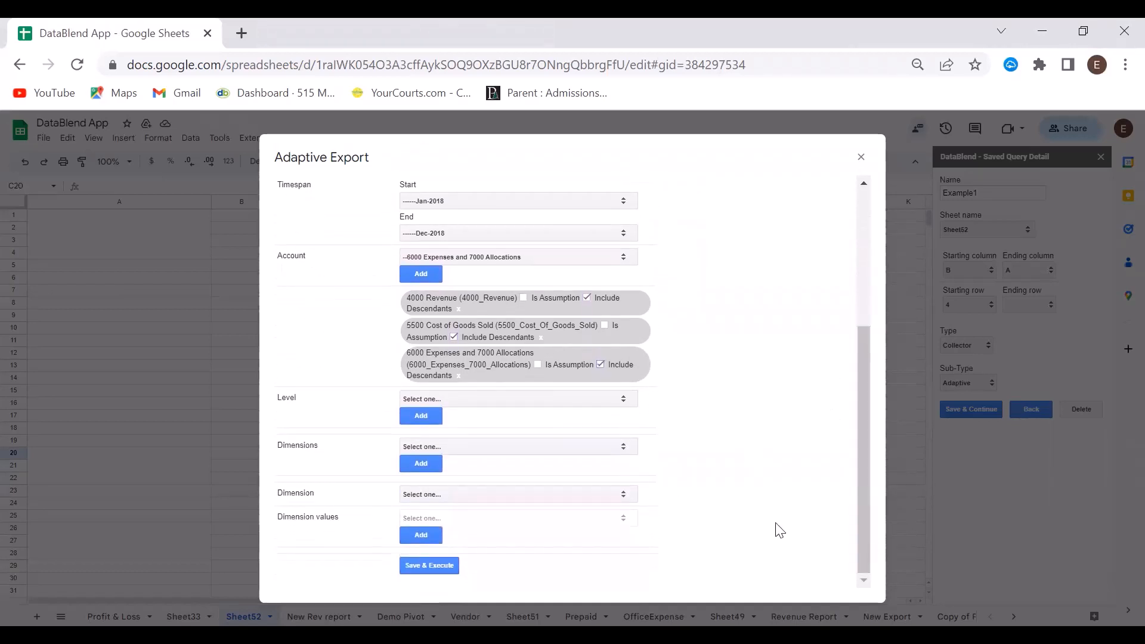
left_click(582, 406)
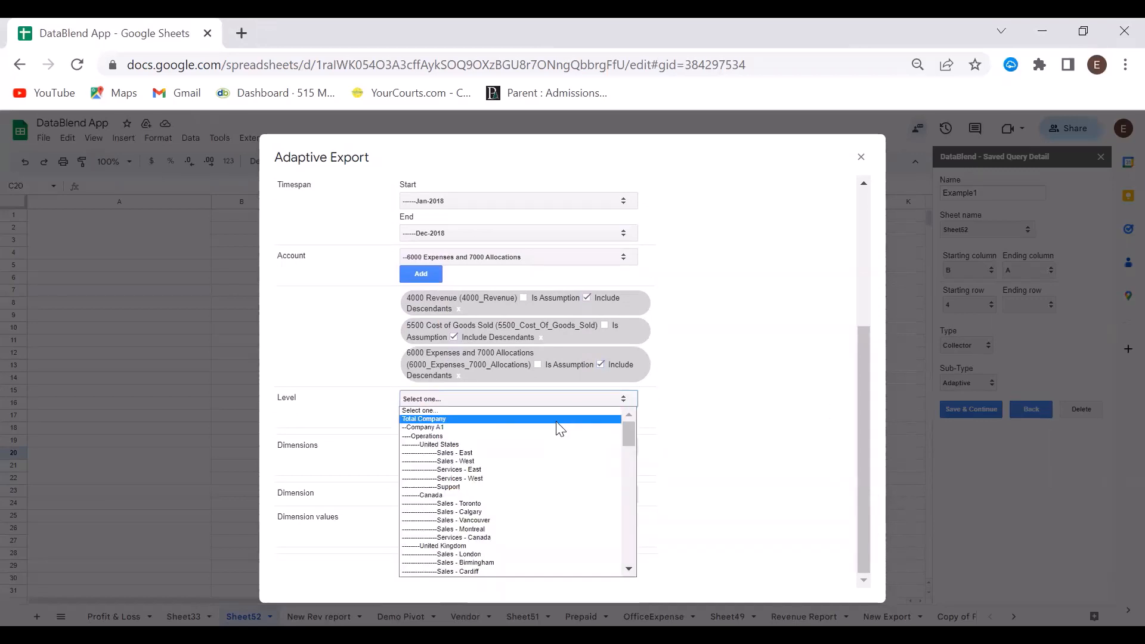
left_click(556, 420)
left_click(421, 416)
left_click(508, 440)
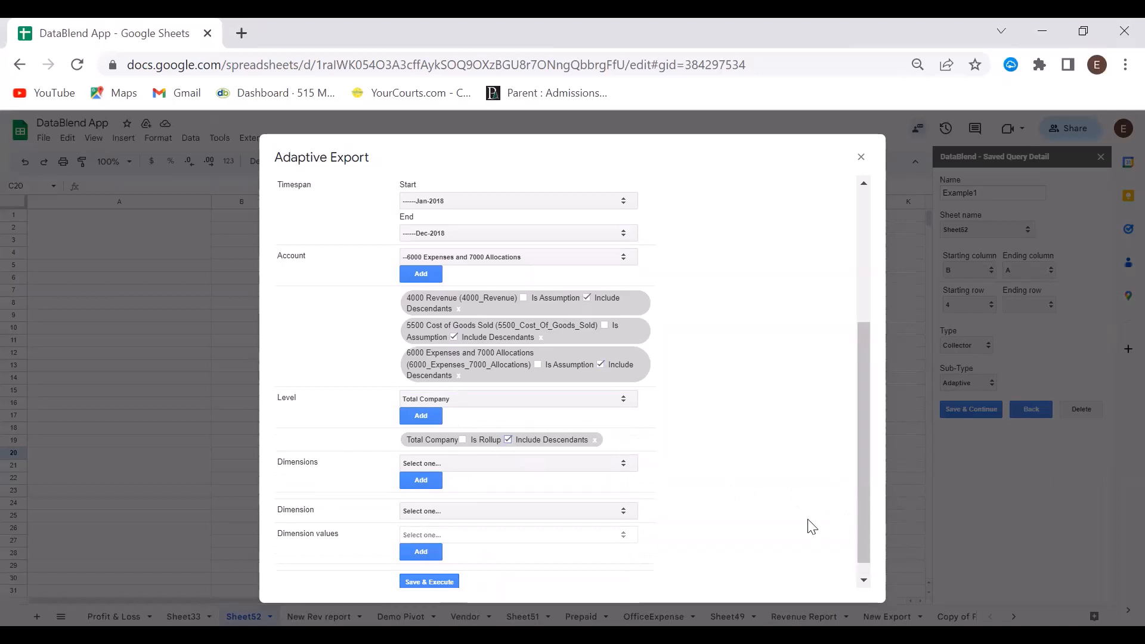
right_click(858, 552)
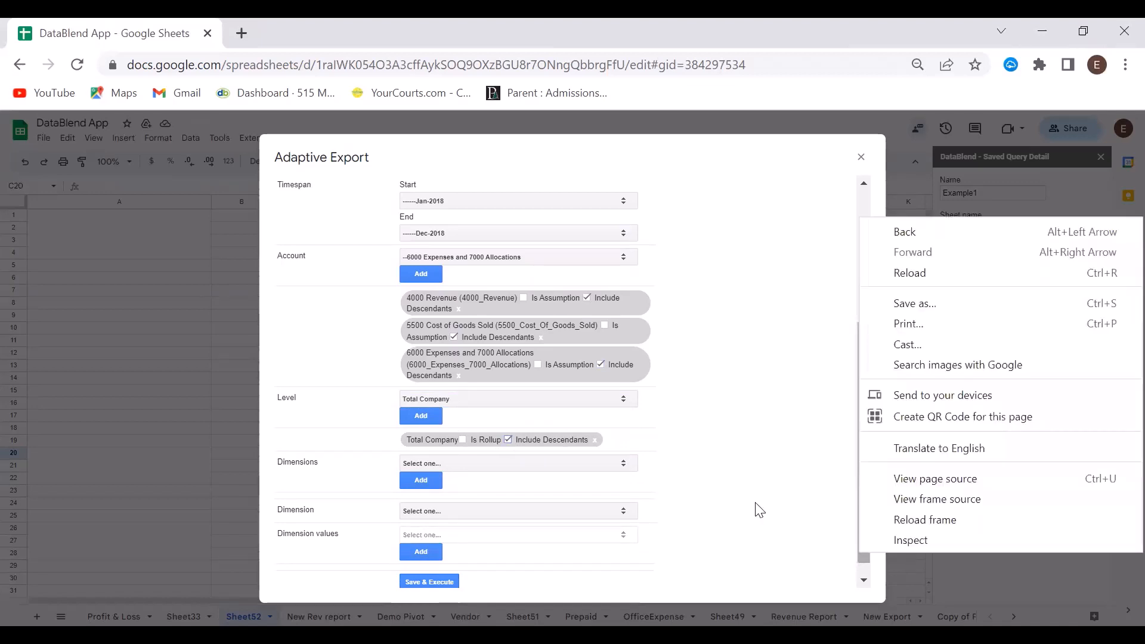
left_click(427, 581)
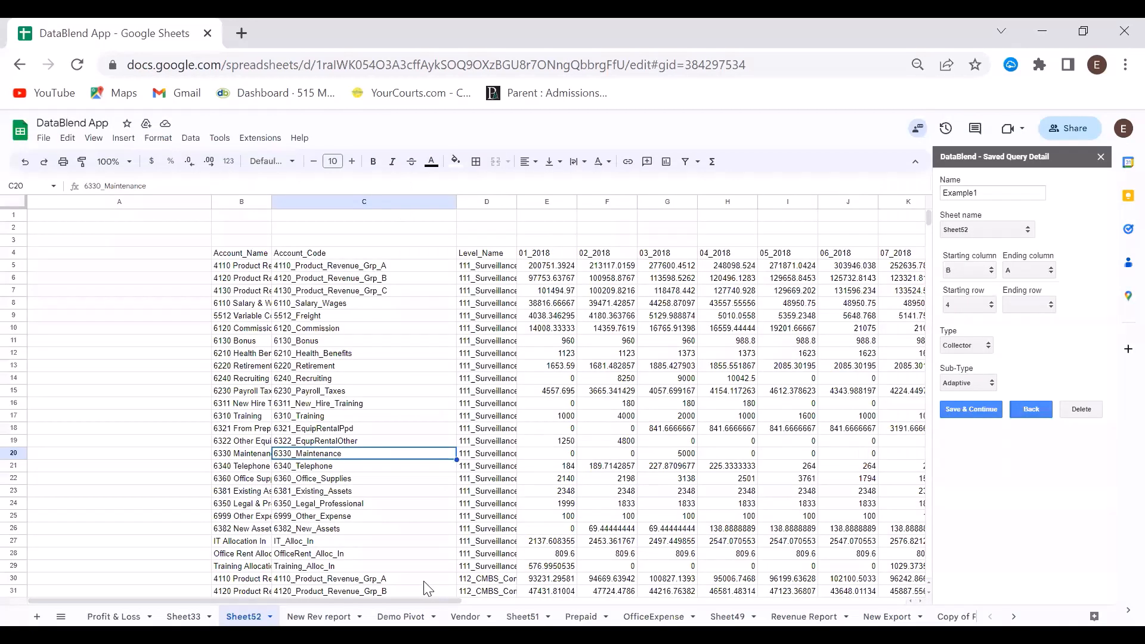
- Examine the exported account rows on Sheet52 and their monthly columns across to the version column
left_click(231, 256)
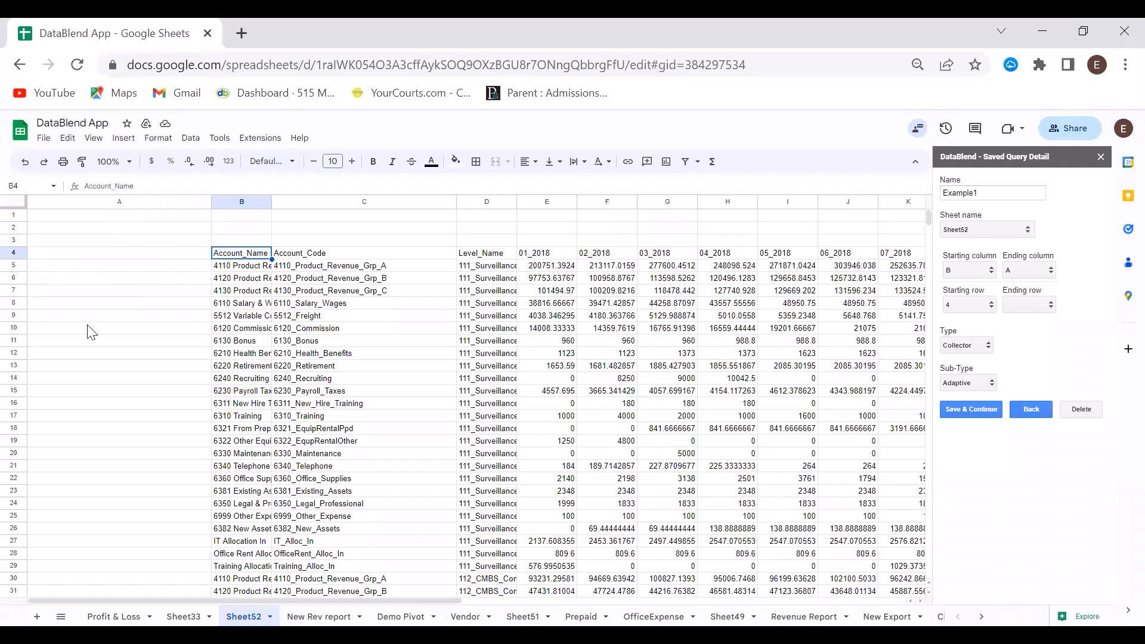
left_click(397, 331)
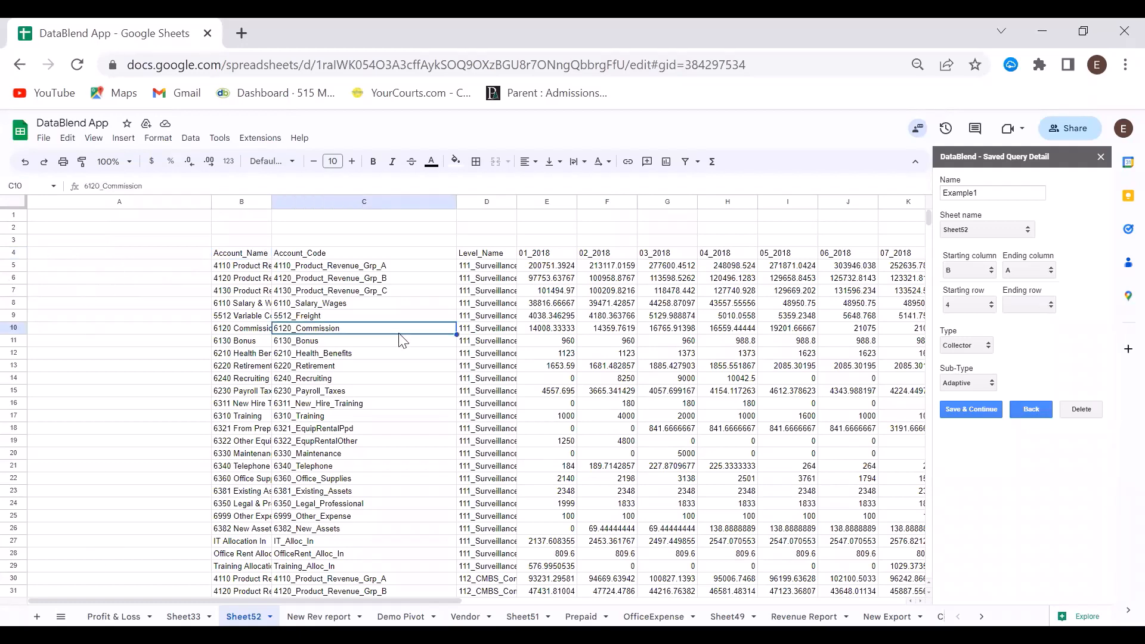
key("Page_Down")
key("Page_Down")
key("Page_Down")
key("Page_Down")
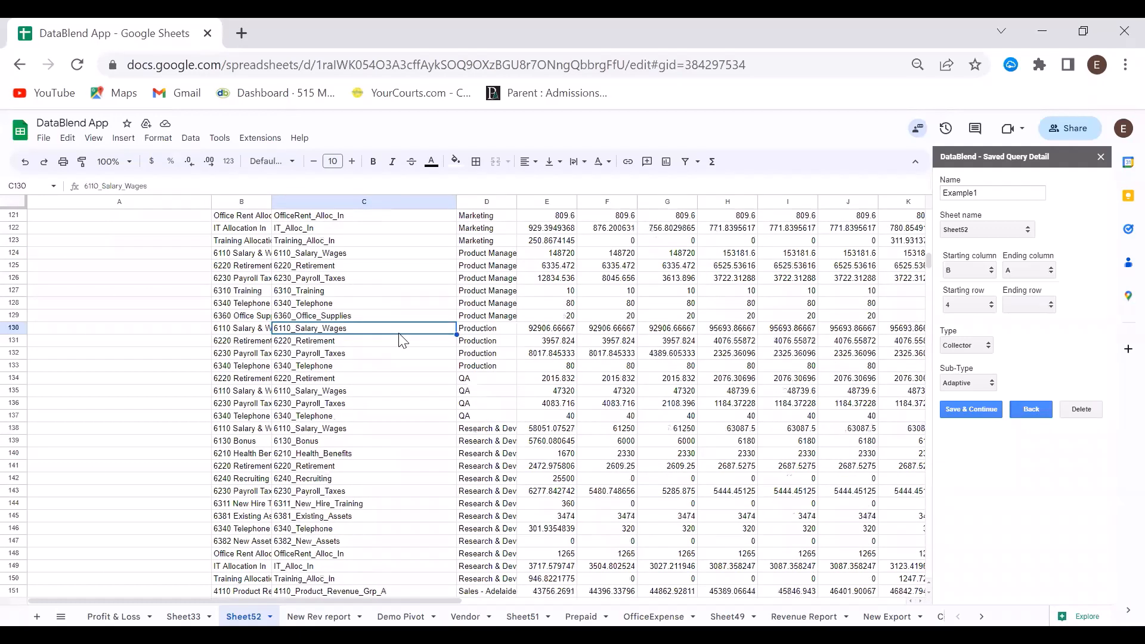
key("Right")
key("Right")
key("Right")
key("Right")
key("Right")
key("Right")
key("Right")
key("Right")
key("Right")
key("Right")
key("Right")
key("Right")
key("Right")
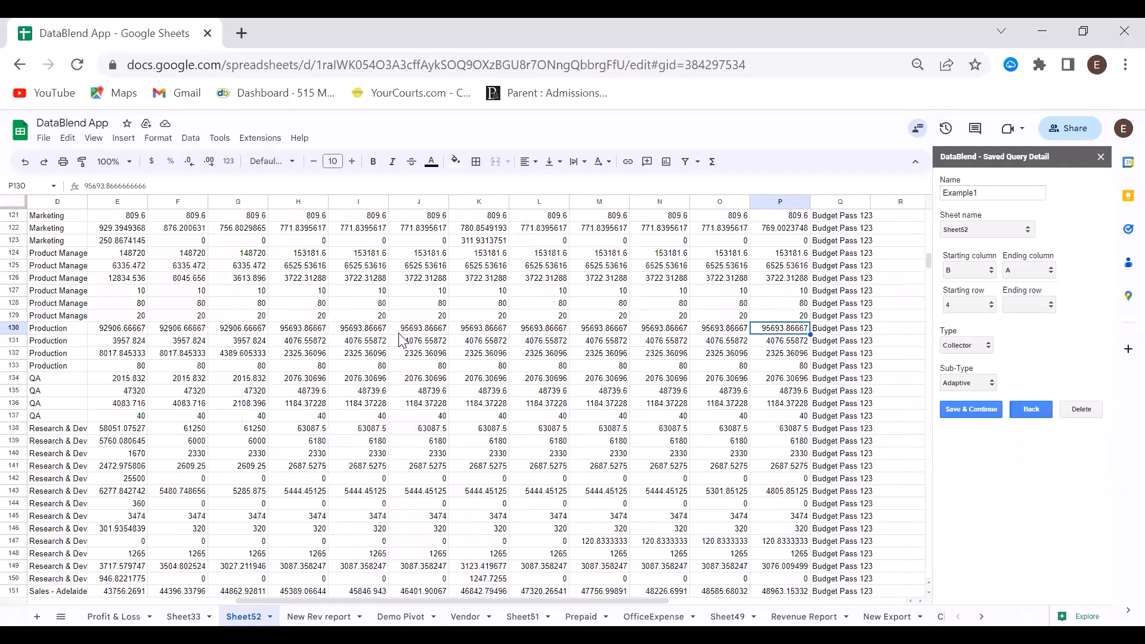
key("Page_Down")
key("Page_Down")
key("Right")
key("Right")
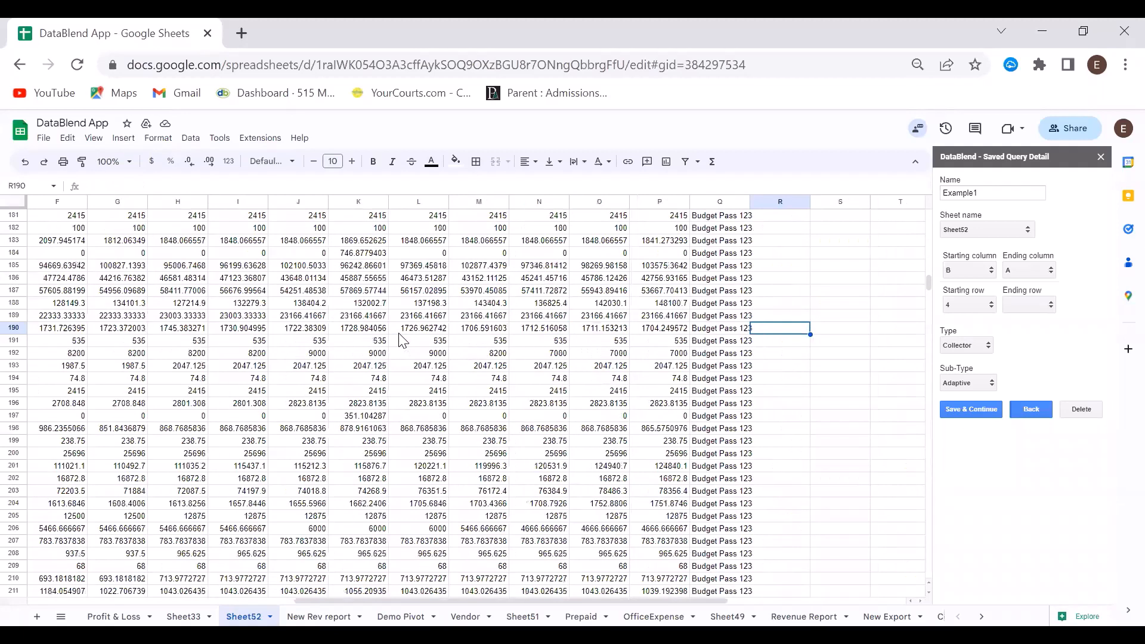
- Review the Budget Pass 123 and Actuals rows down the version column on Sheet52 and return to the start of the data
key("Page_Up")
key("Page_Up")
key("Page_Up")
key("Page_Up")
key("Page_Down")
key("Page_Down")
key("Page_Down")
key("Page_Down")
key("Page_Down")
key("Page_Down")
key("Page_Down")
key("Page_Down")
key("Page_Down")
key("Page_Down")
key("Page_Down")
key("Page_Down")
key("Page_Down")
key("Page_Down")
key("Page_Down")
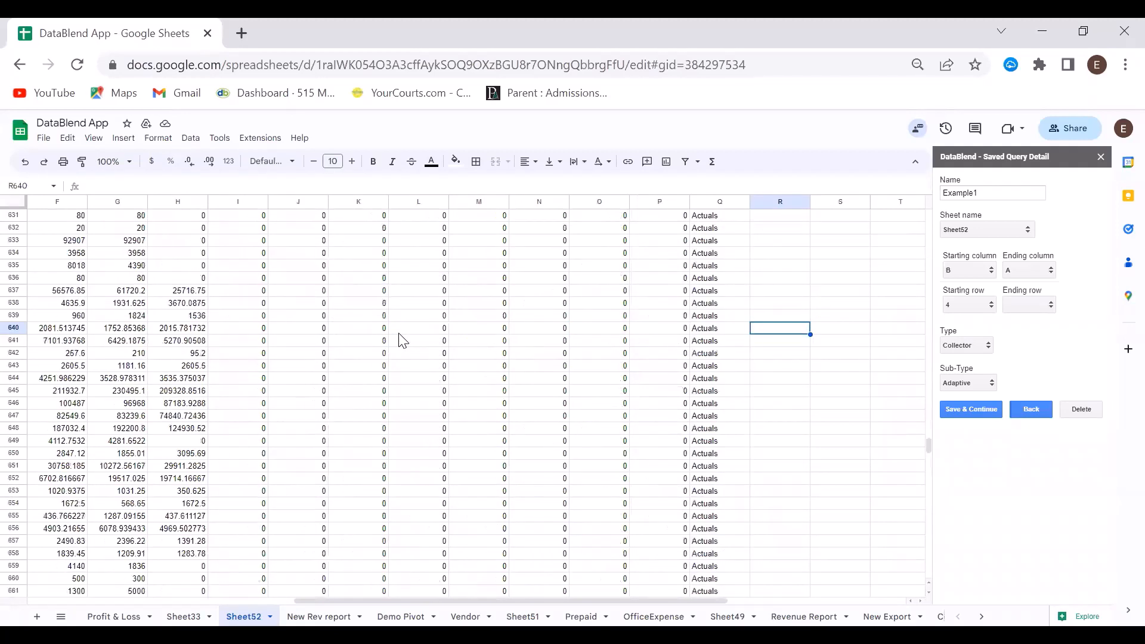
key("Page_Up")
key("Page_Up")
key("Page_Up")
key("Page_Up")
key("Page_Up")
key("Page_Up")
key("Page_Up")
key("Page_Up")
key("Page_Up")
key("Page_Up")
key("Page_Up")
key("Page_Up")
key("Page_Up")
key("Page_Up")
key("Page_Up")
key("Page_Up")
key("Page_Up")
key("Left")
key("Left")
key("Left")
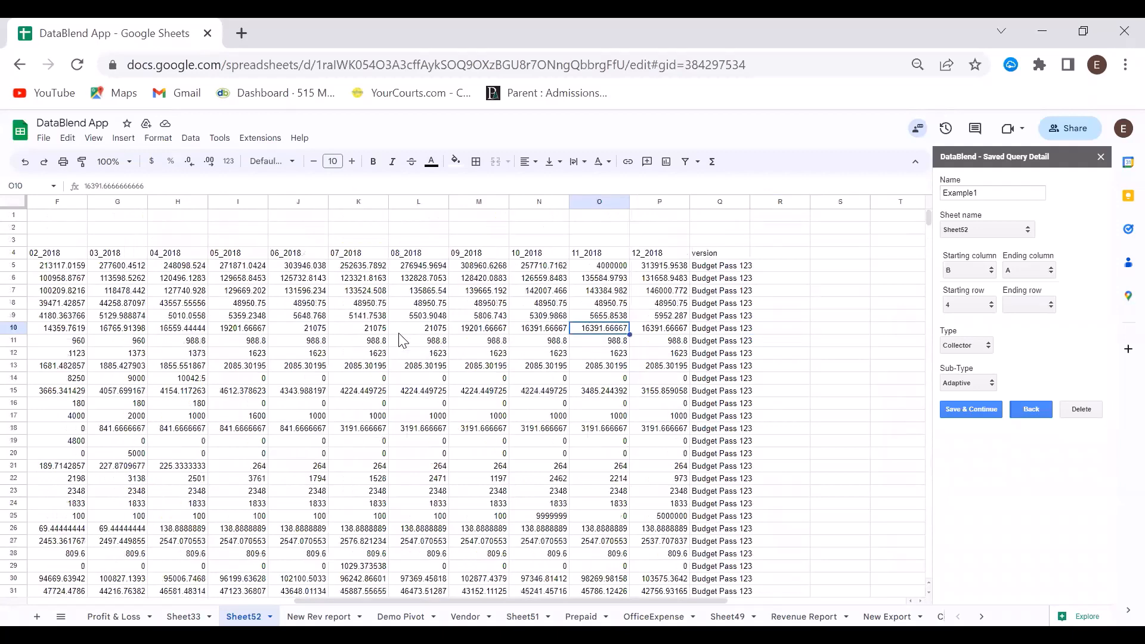
key("Home")
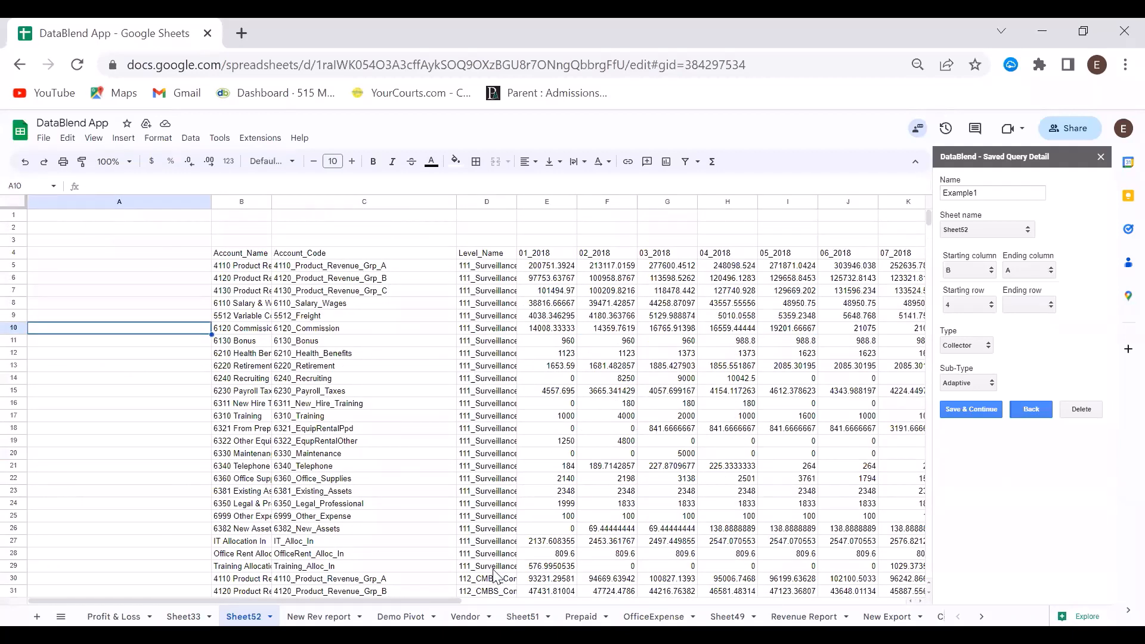
left_click(330, 492)
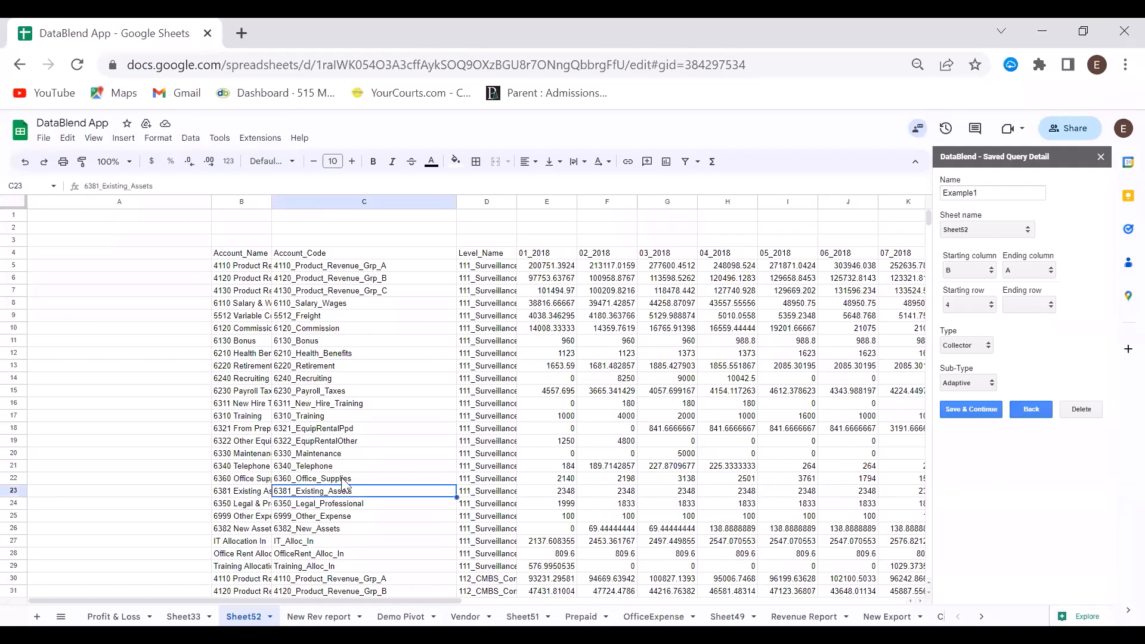
left_click(199, 492)
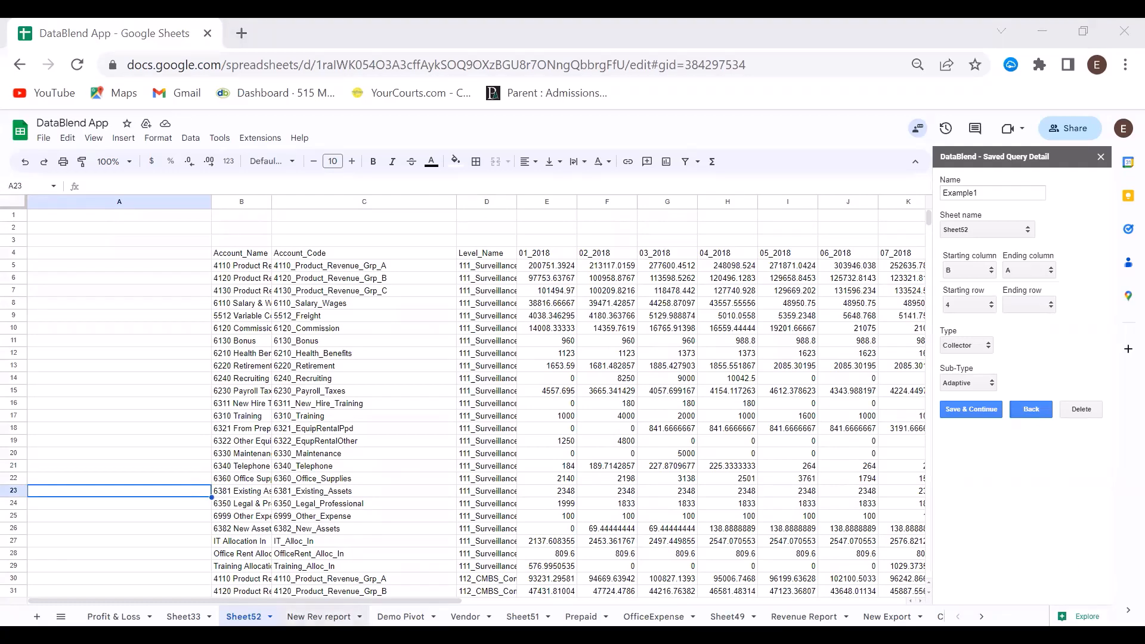
- Open the New Rev report sheet and inspect the contents of the Total Revenue and Total Costs cells for Sales - Adelaide
left_click(319, 616)
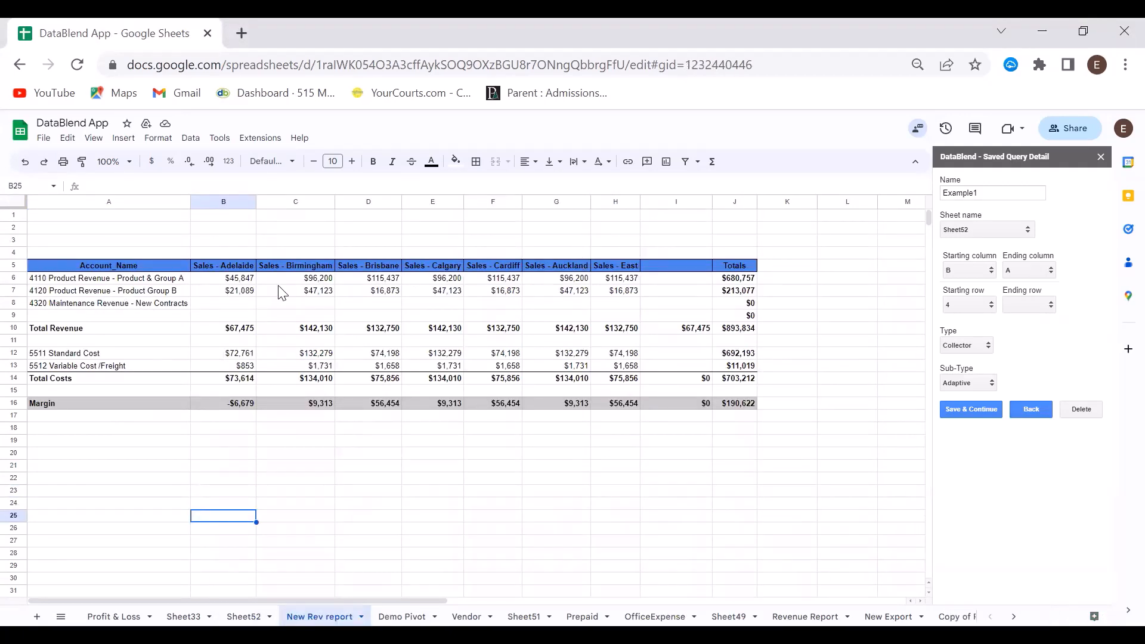
left_click(243, 336)
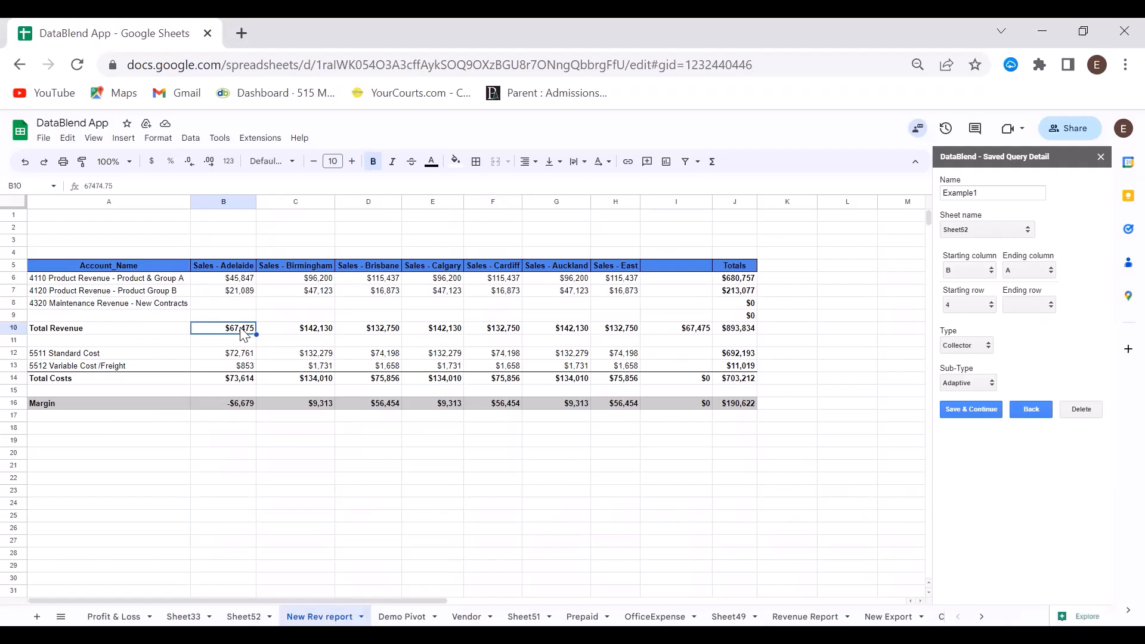
key("Right")
key("Right")
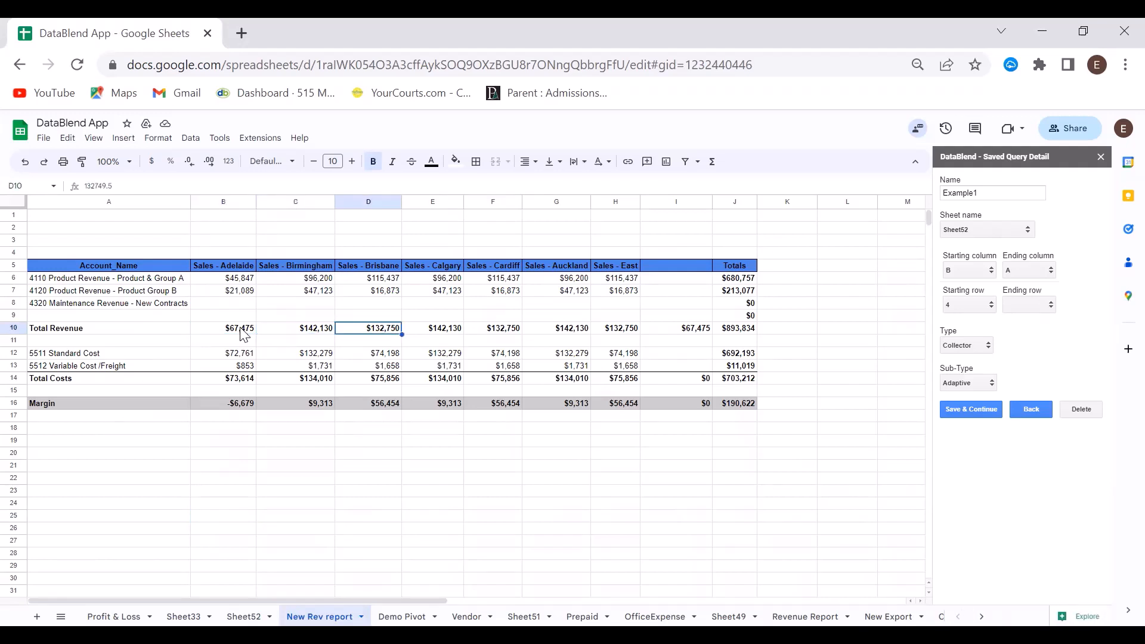
left_click(243, 335)
double_click(242, 328)
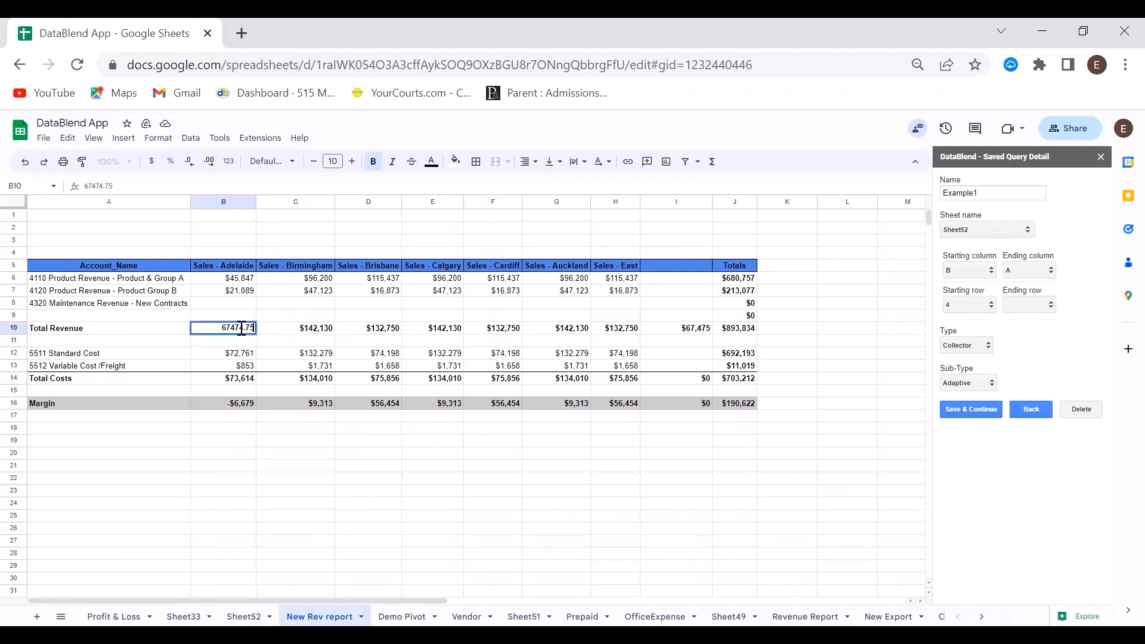
left_click(247, 379)
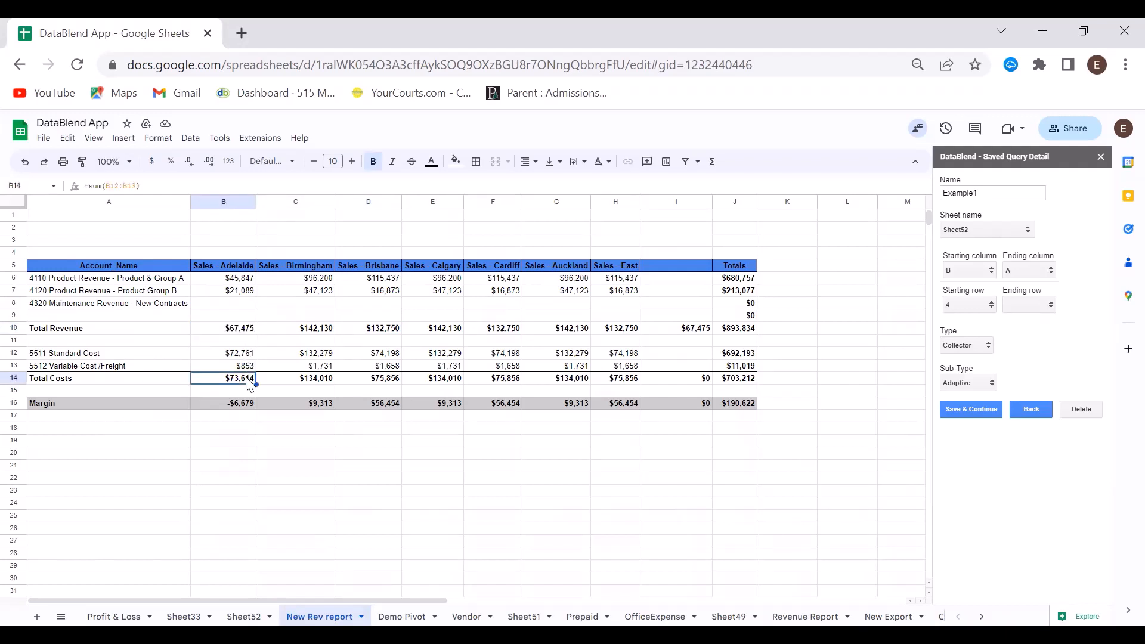
- Set the Sales - Adelaide Total Revenue in B10 to the sum of B6:B9 and copy that cell
key("Up")
key("Up")
key("Up")
key("Up")
type("=sum(")
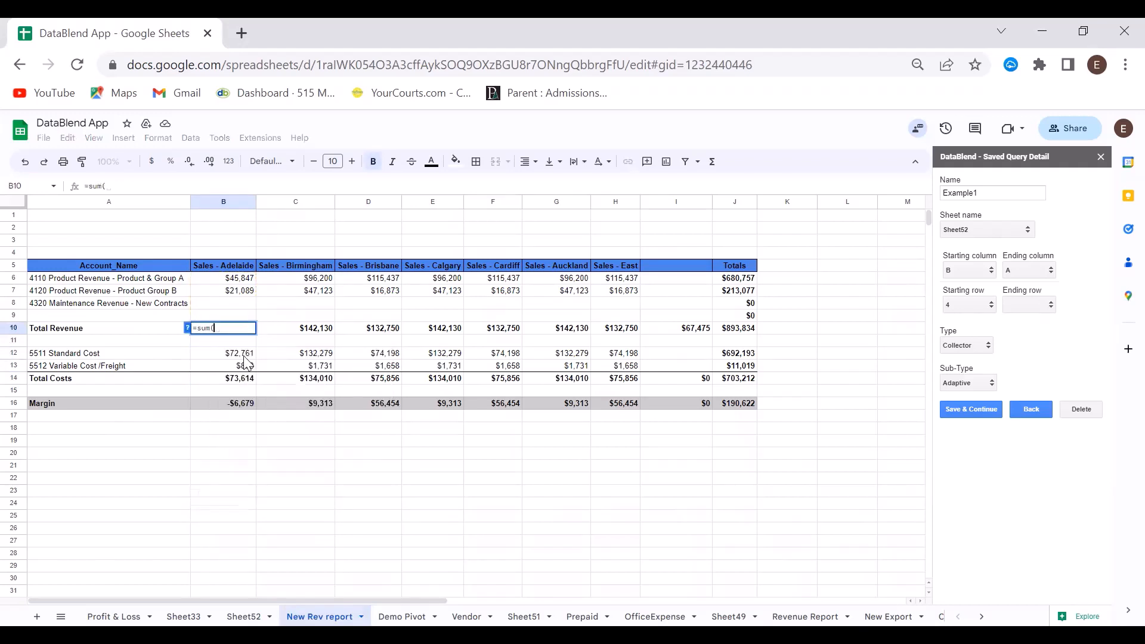
left_click_drag(232, 315, 233, 283)
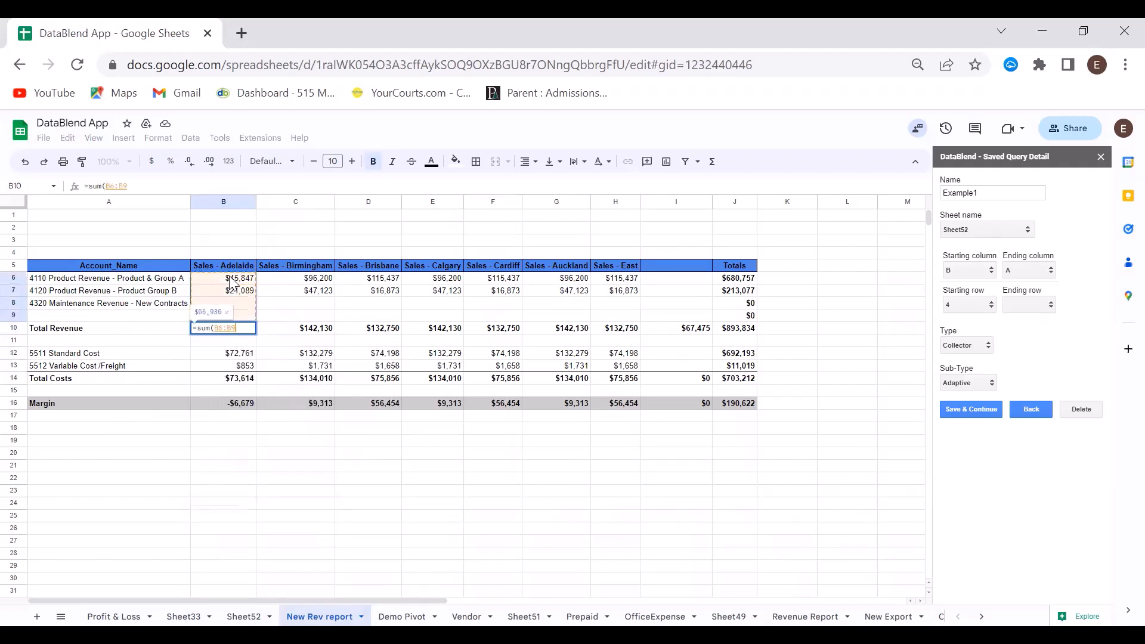
key("Return")
key("Up")
key("ctrl+c")
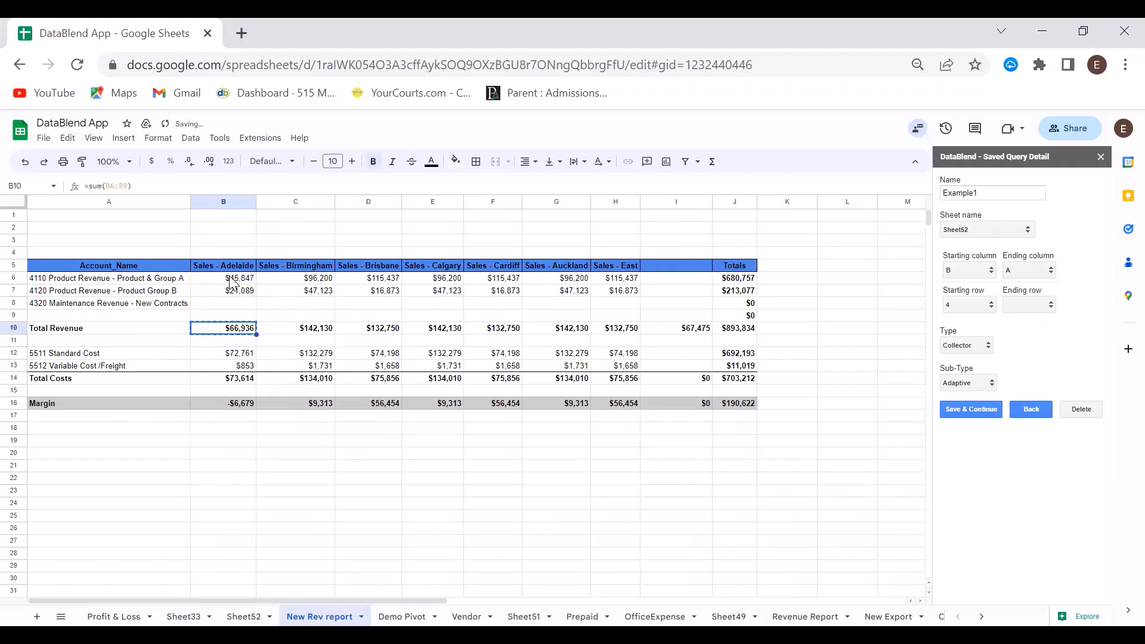
- Paste the copied Total Revenue formula across B10:J10 on the New Rev report sheet
key("shift+Right")
key("shift+Right")
key("shift+Right")
key("shift+Right")
key("shift+Right")
key("shift+Right")
key("shift+Right")
key("shift+Right")
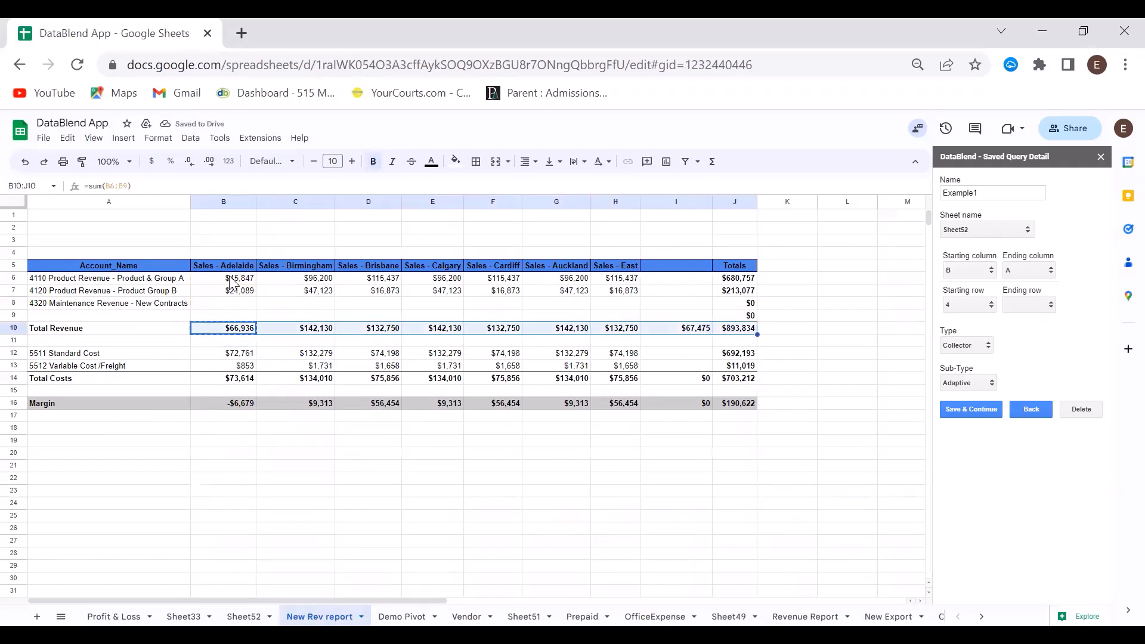
key("ctrl+v")
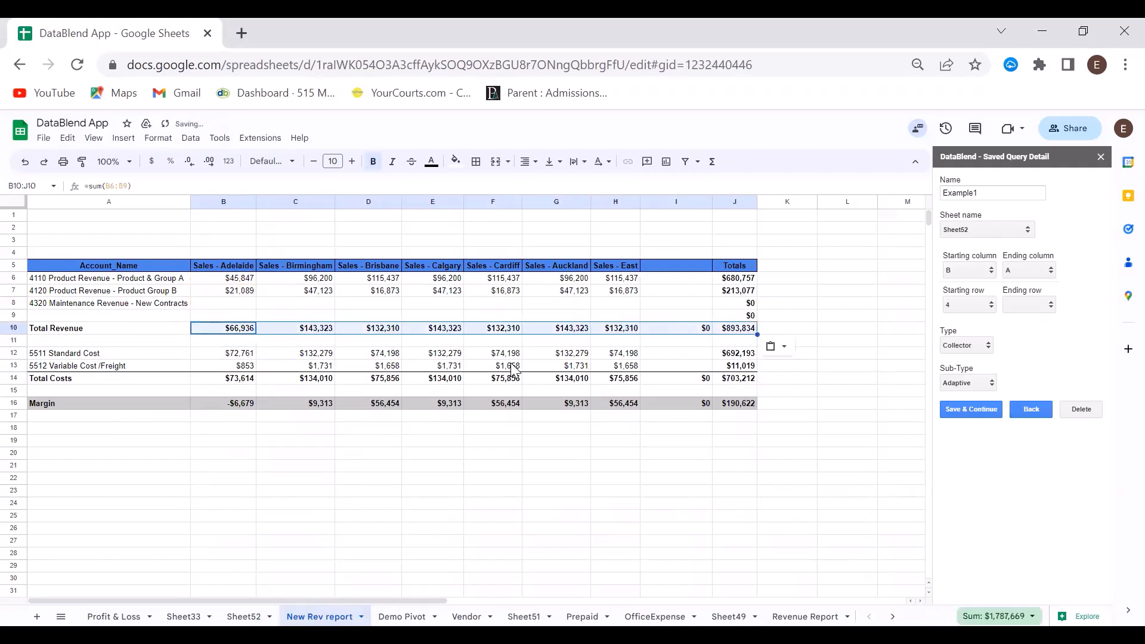
- Open the saved DataBlend query May Pivot for editing and bring up its report field layout
left_click(245, 143)
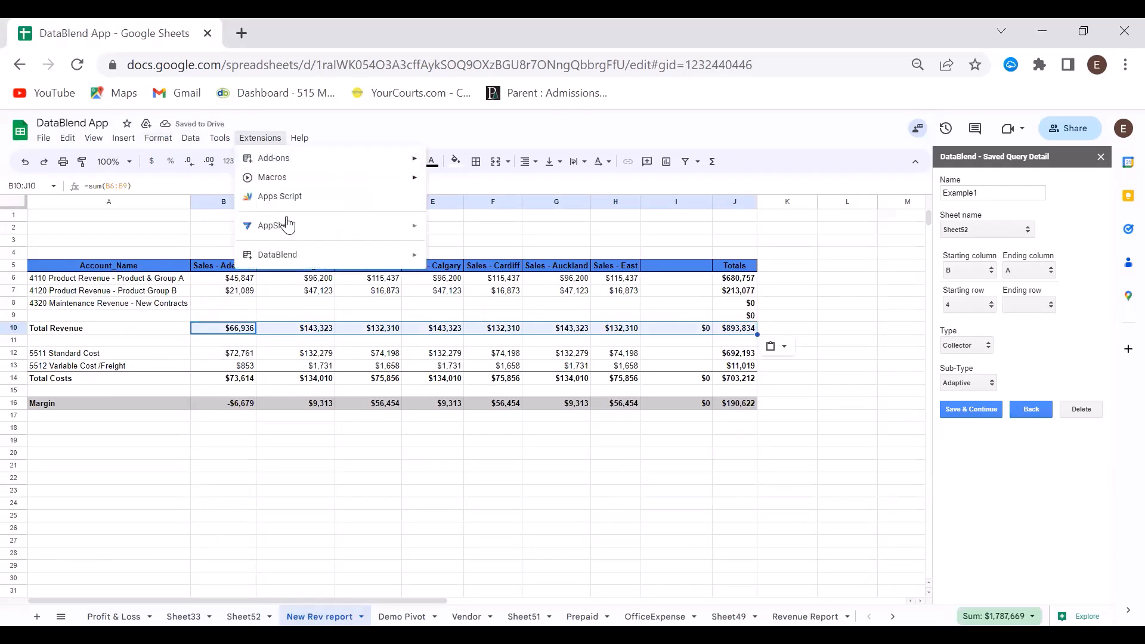
mouse_move(310, 255)
left_click(489, 342)
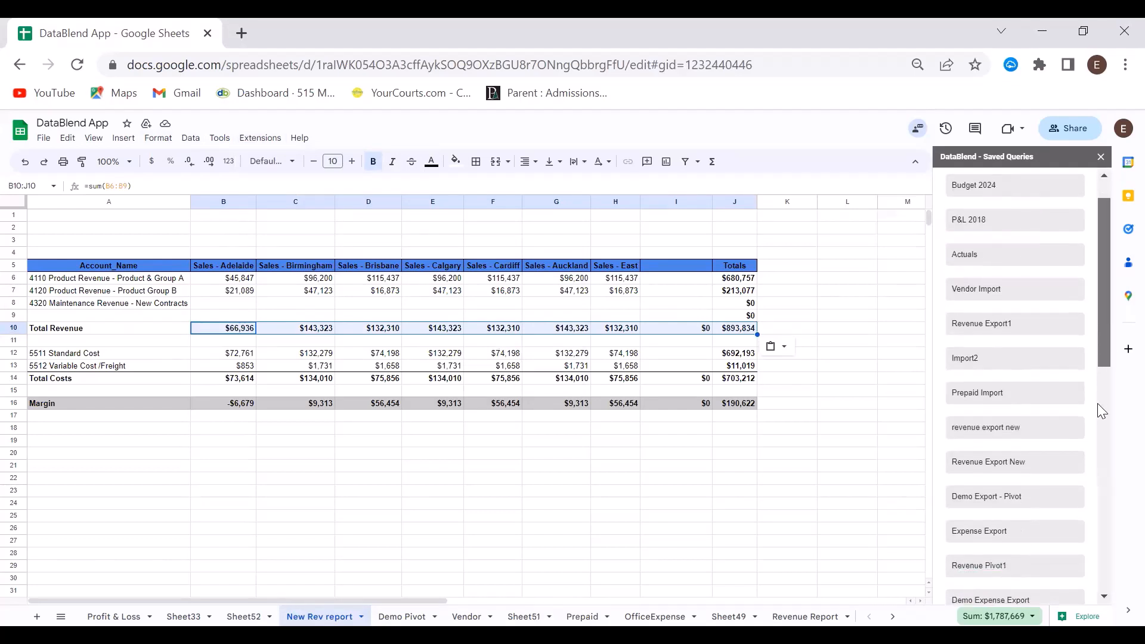
scroll(1102, 411, "down", 5)
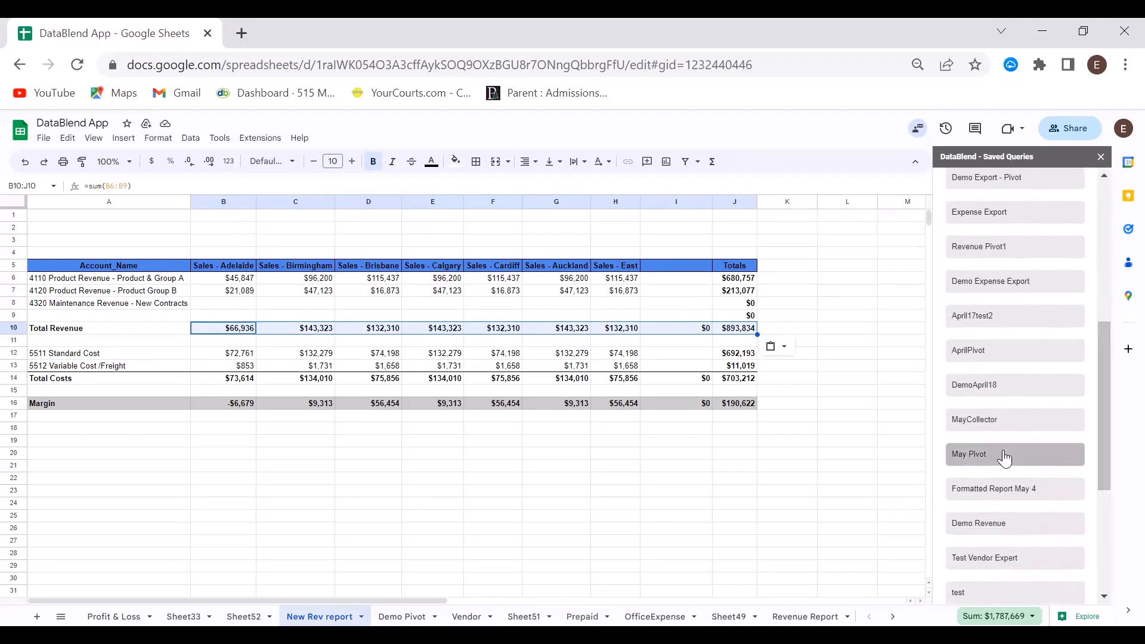
left_click(1004, 457)
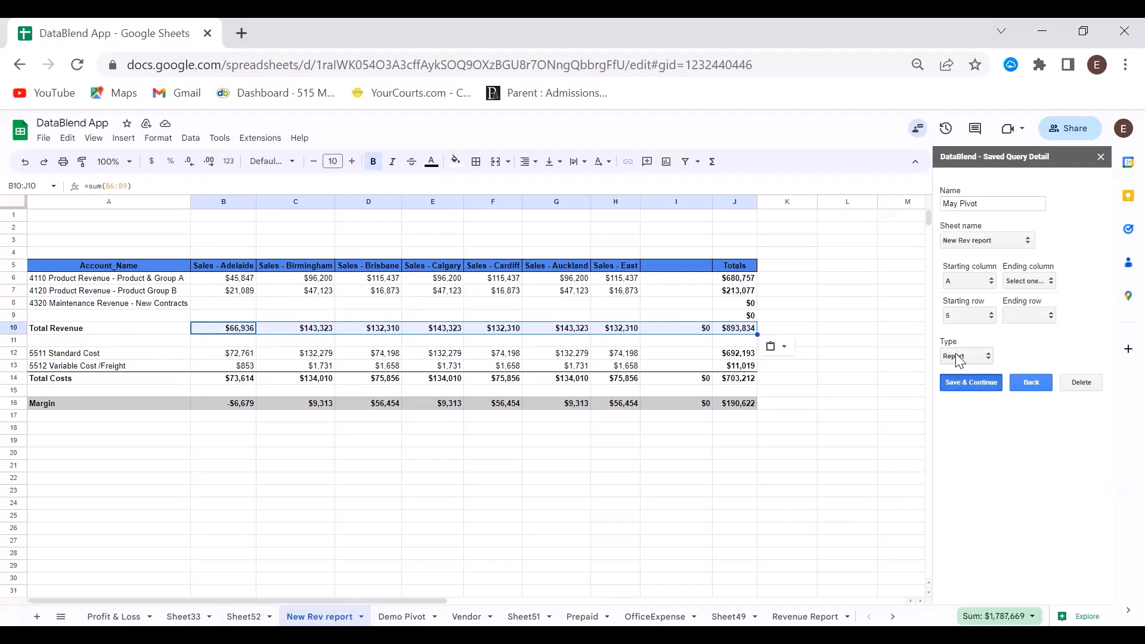
left_click(958, 382)
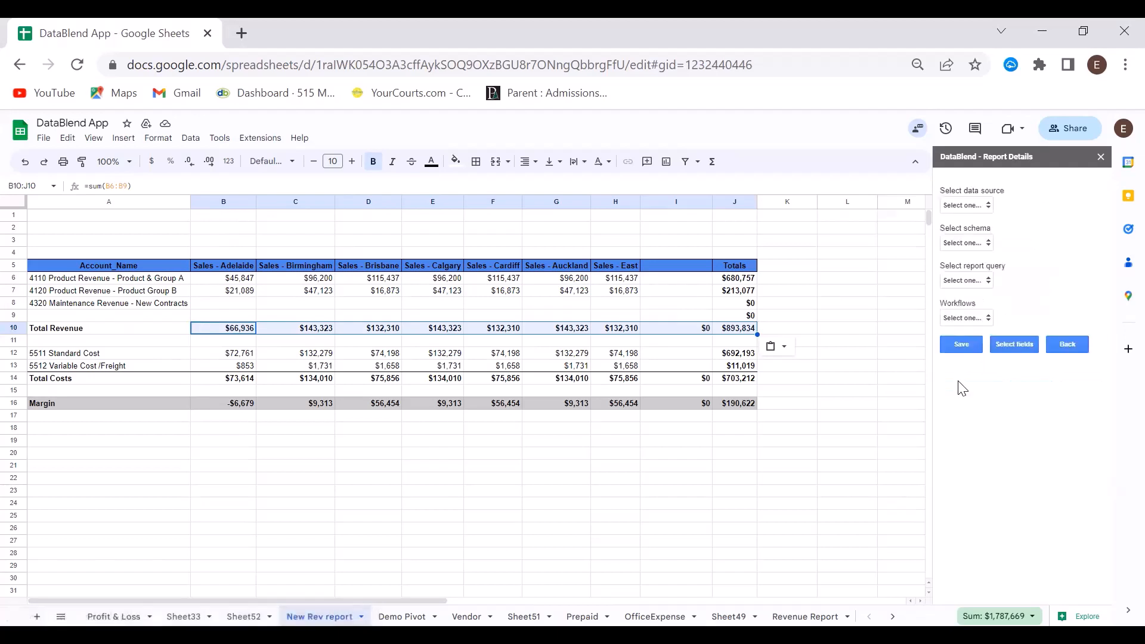
left_click(1020, 349)
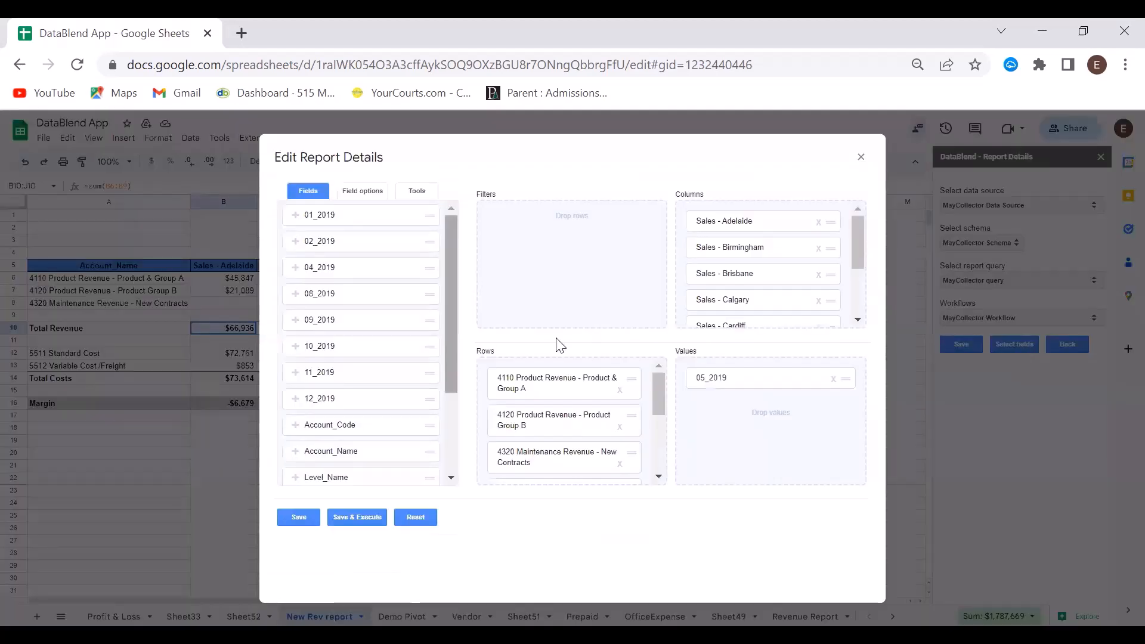
- Add Sales - Edinburgh from the Level_Name values after Sales - East in the report's columns
mouse_move(856, 239)
left_mouse_down()
mouse_move(861, 303)
mouse_move(851, 229)
left_mouse_up()
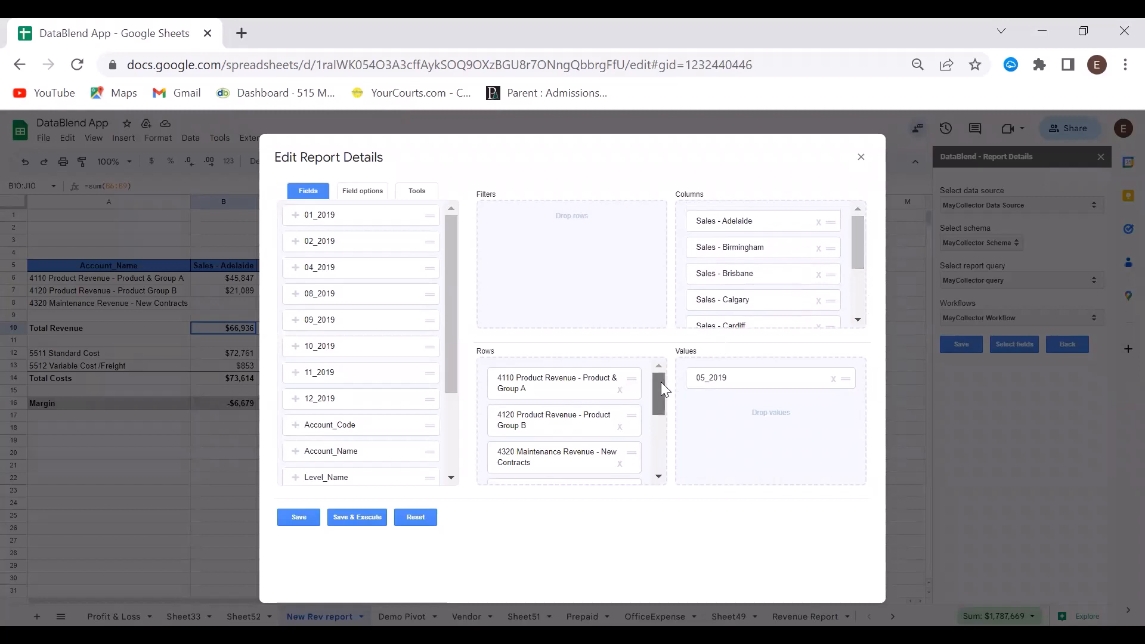
left_click_drag(661, 382, 660, 409)
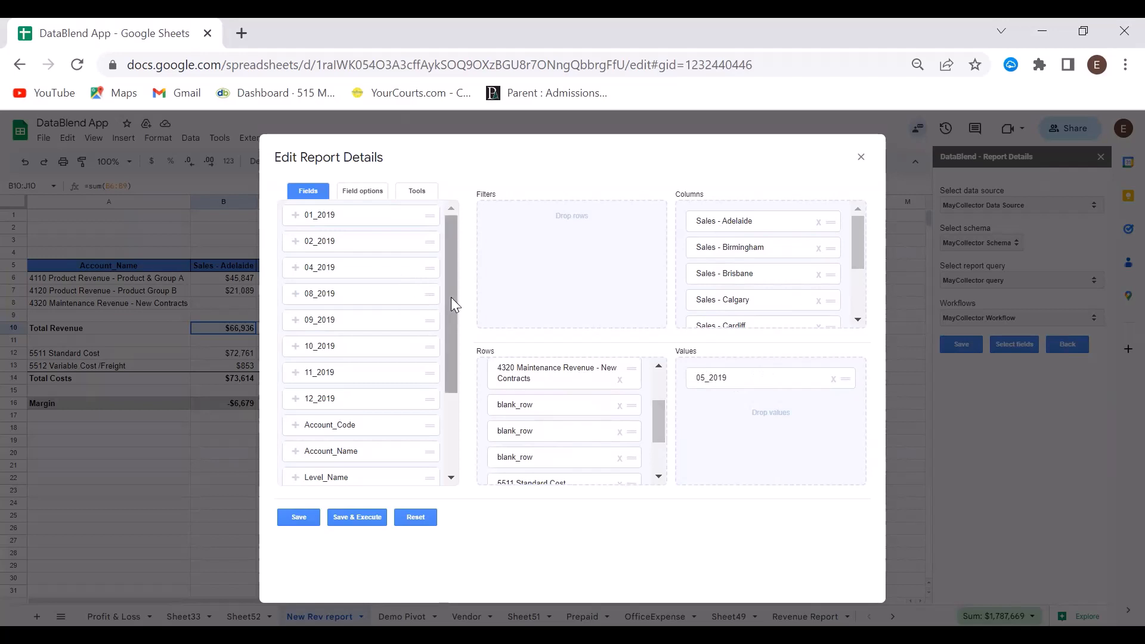
left_click_drag(451, 297, 453, 349)
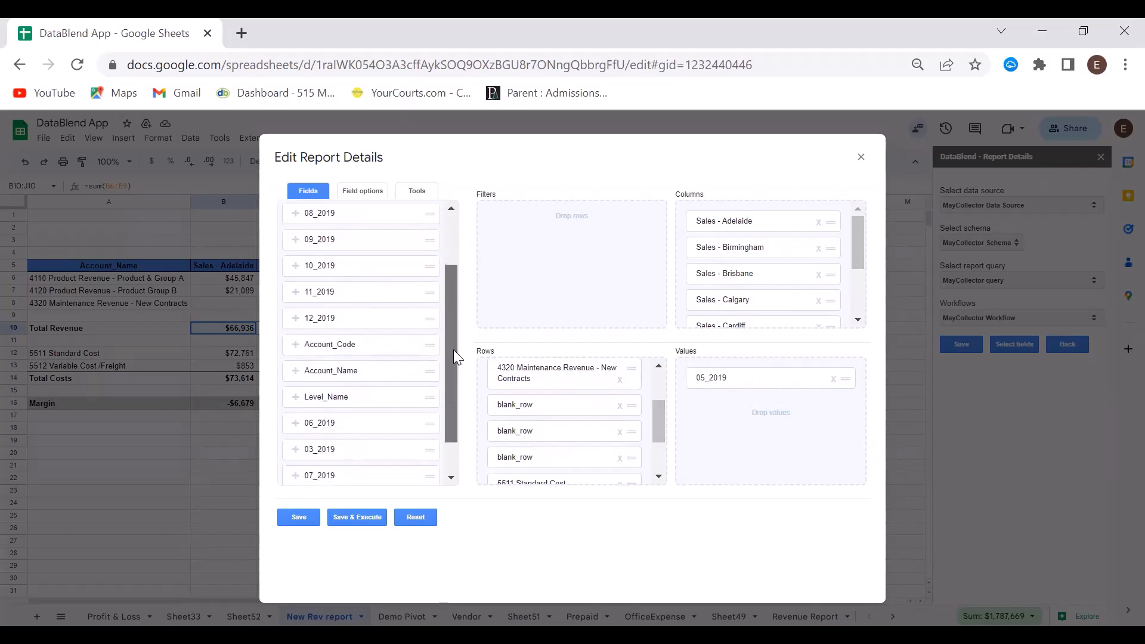
left_click(298, 402)
left_click_drag(450, 285, 454, 359)
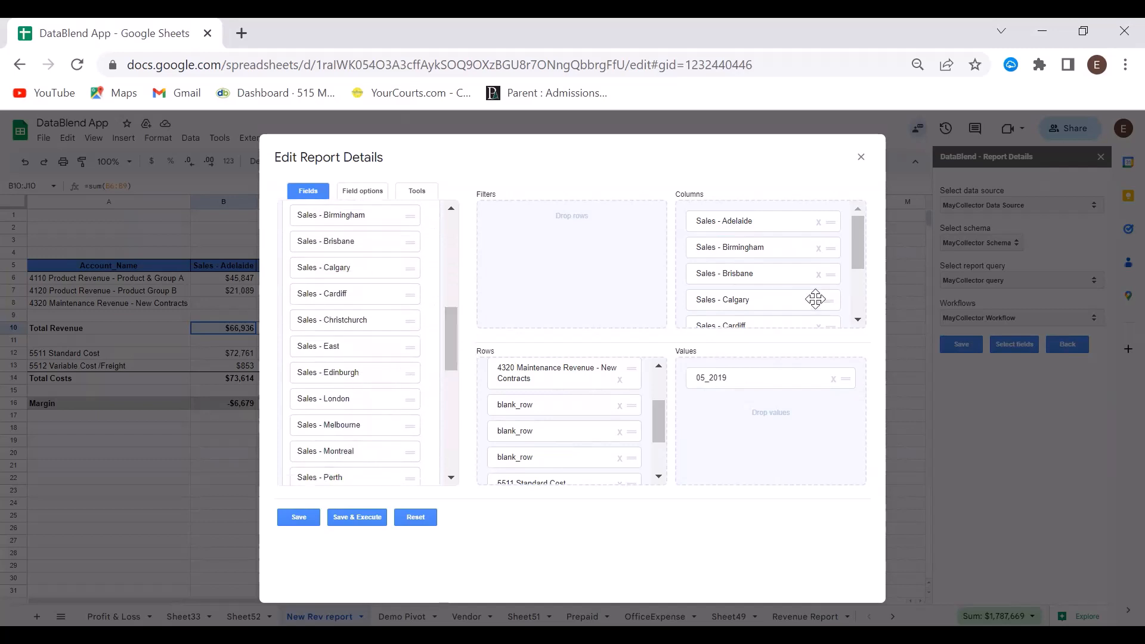
left_click_drag(856, 251, 862, 305)
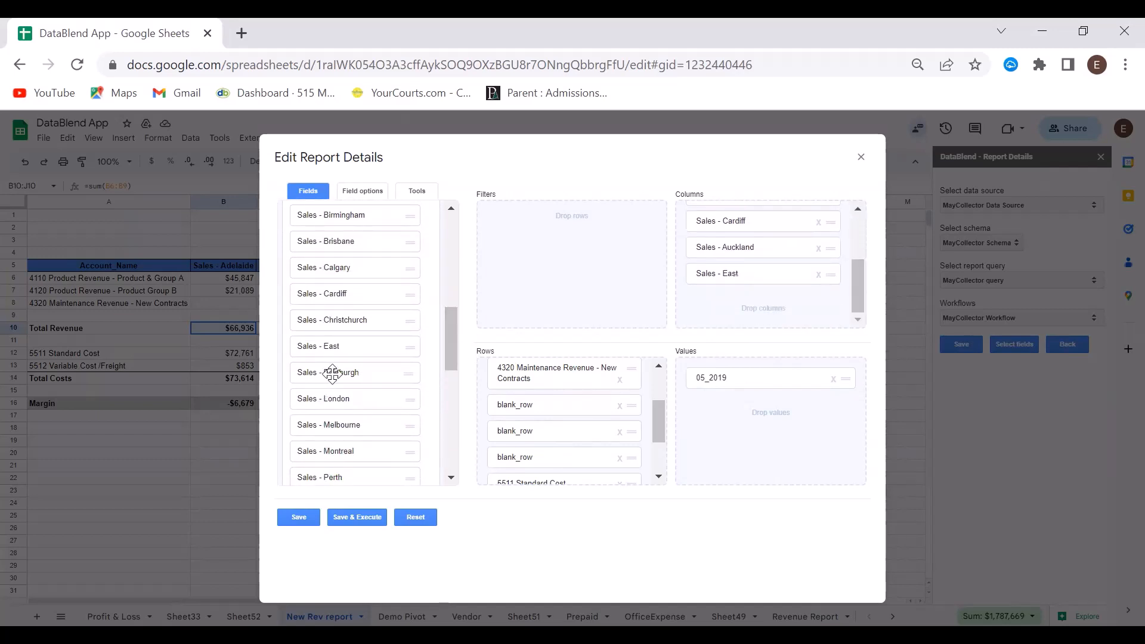
left_click_drag(332, 373, 709, 309)
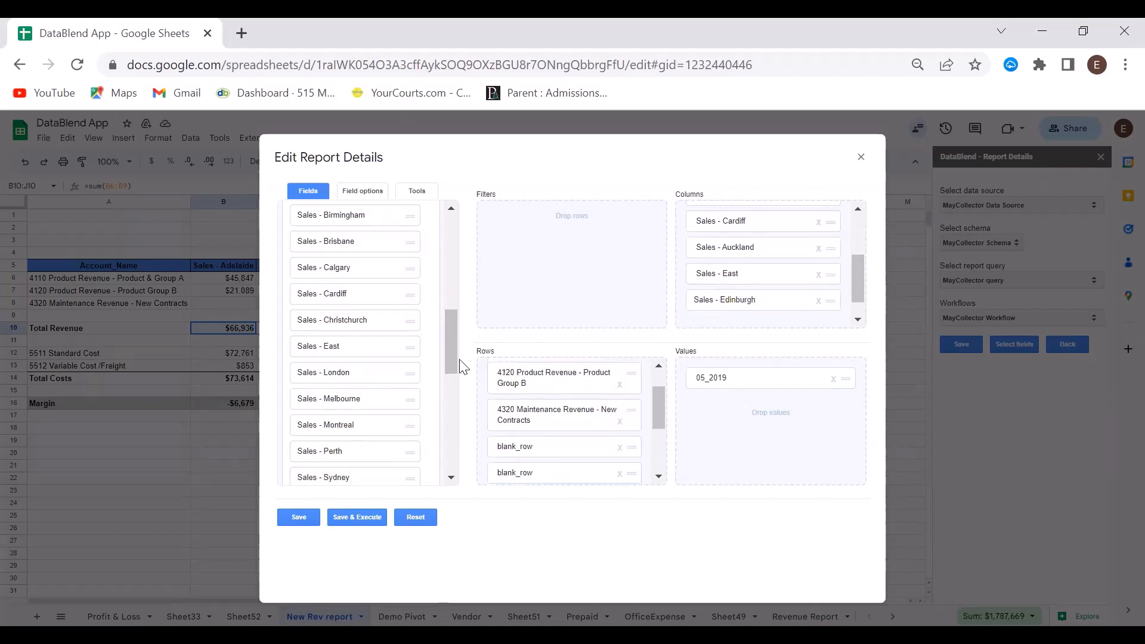
- Add 4130 Product Revenue - Product Group C from the Account_Name values to the report rows, between 4120 and 4320
left_click_drag(446, 352, 443, 247)
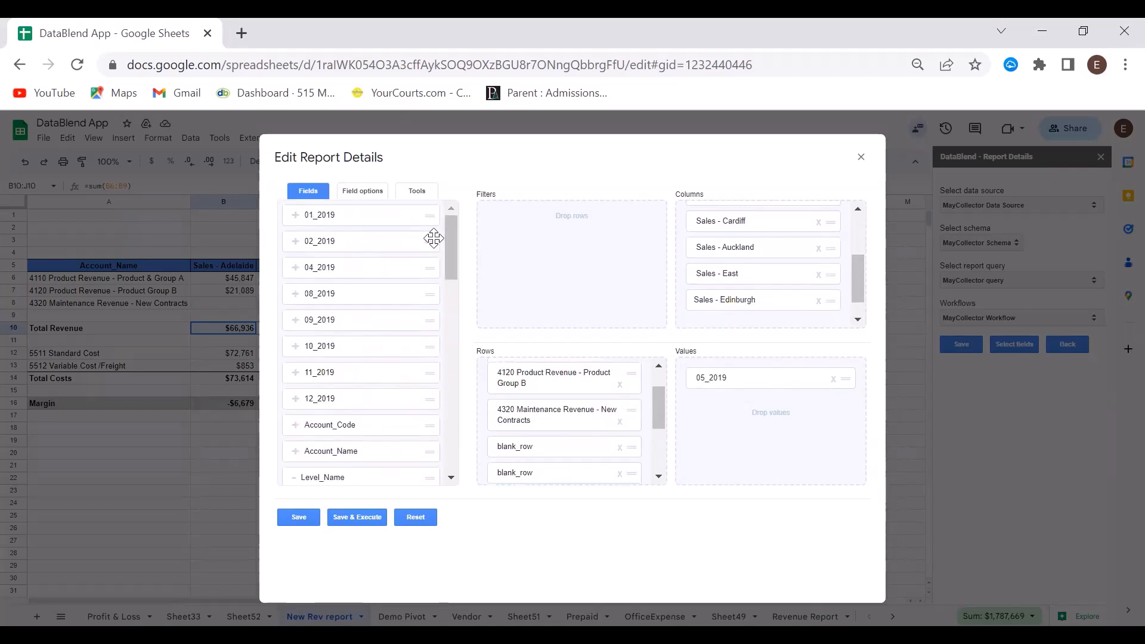
left_click(295, 452)
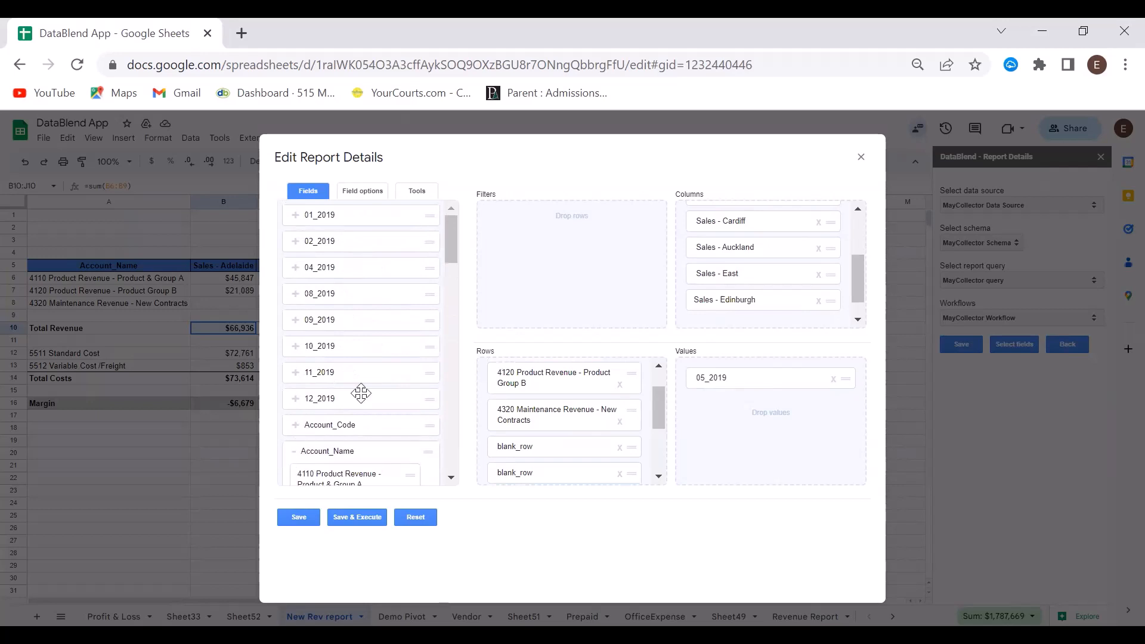
left_click_drag(451, 255, 456, 288)
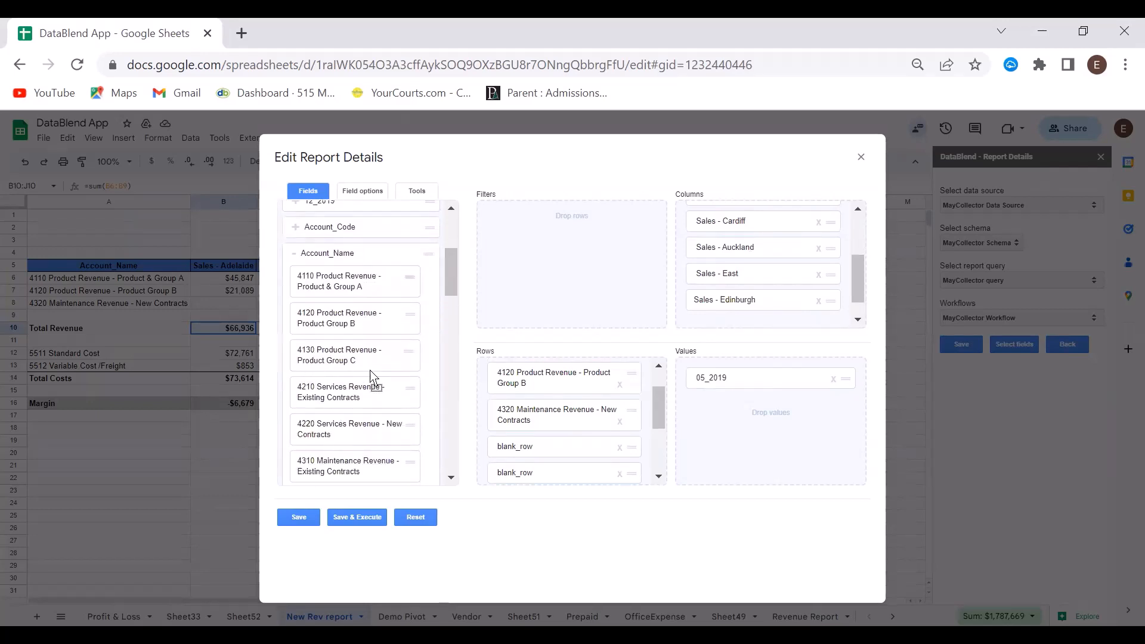
left_click_drag(372, 378, 659, 444)
- Remove one blank_row from the report rows, and save and execute the May Pivot report
left_click(619, 425)
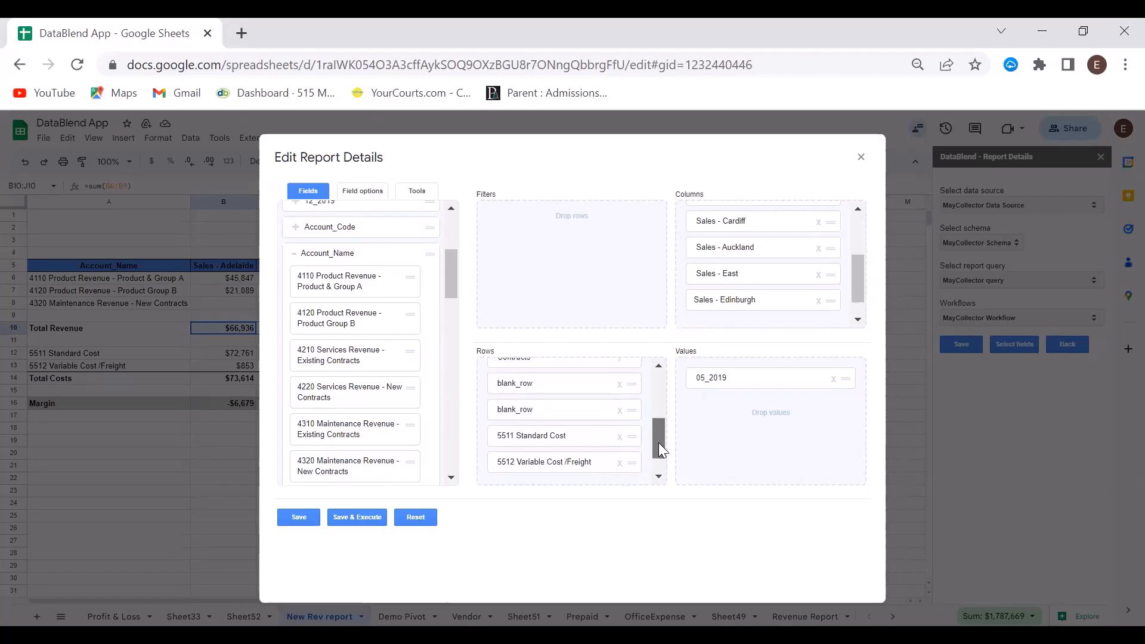
scroll(658, 443, "down", 1)
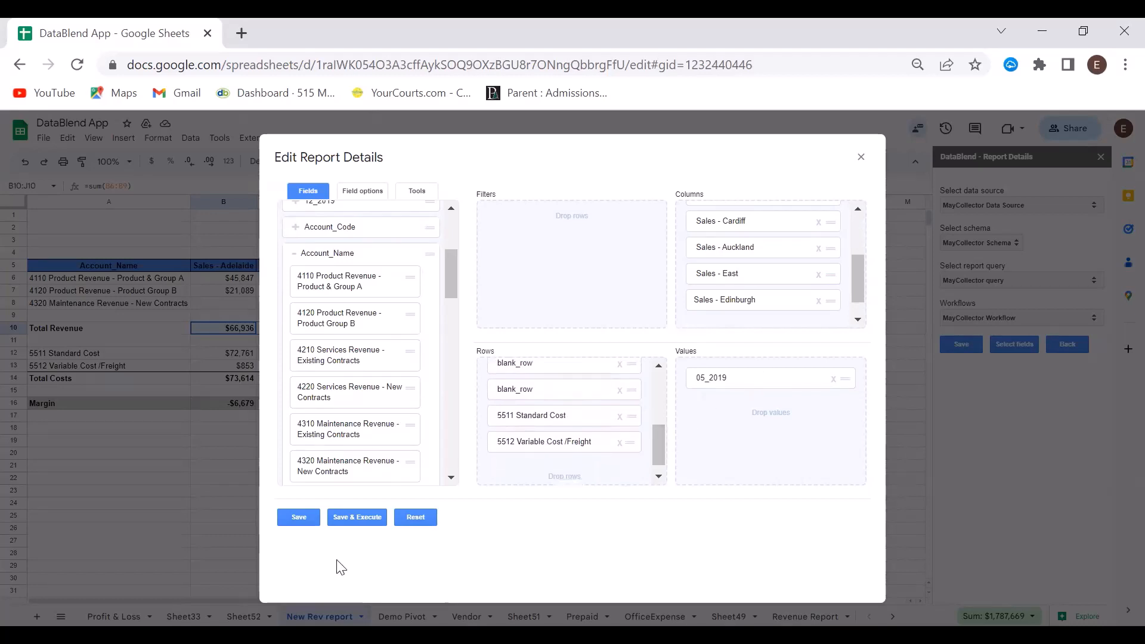
left_click(357, 517)
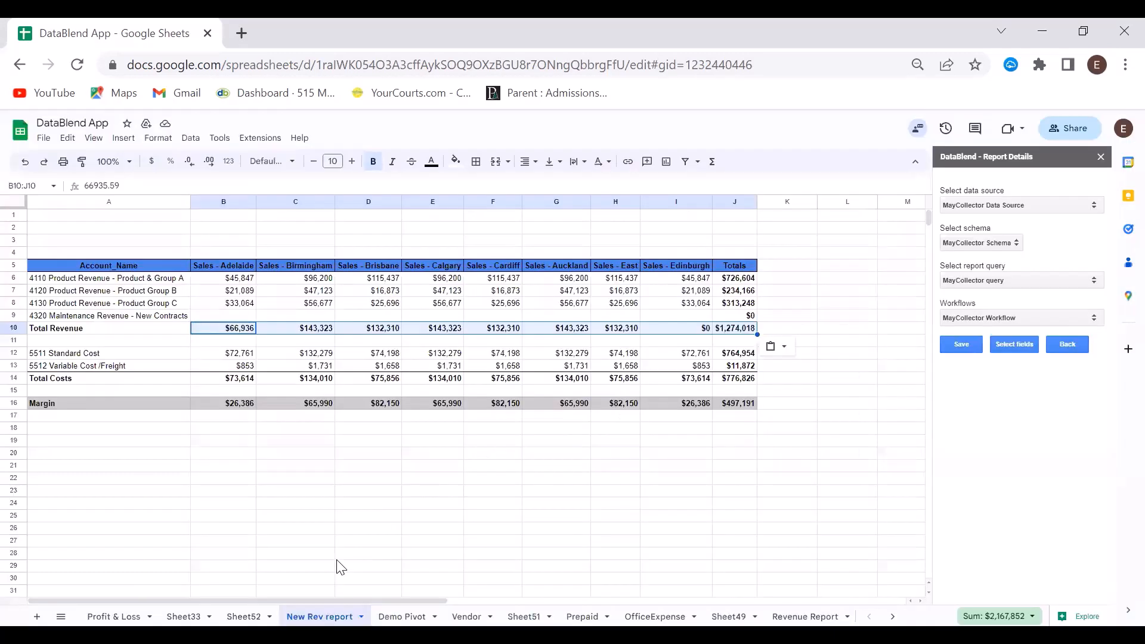
- Review the refreshed New Rev report, checking the Total Costs formula, the Product Group C row and the Sales - Edinburgh column
left_click(236, 378)
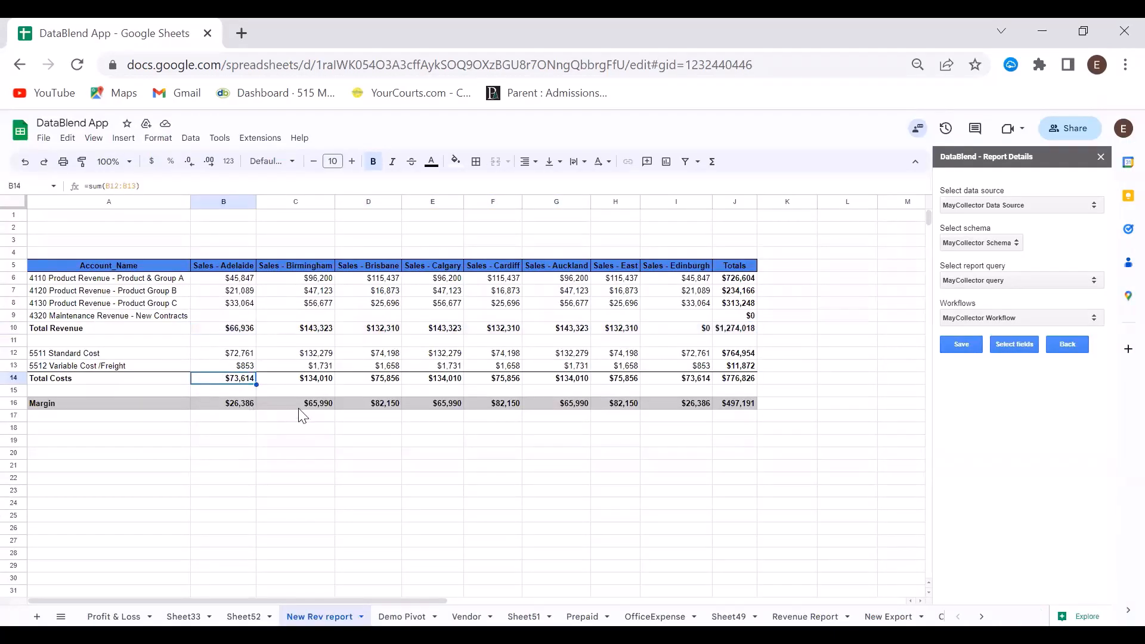
left_click_drag(81, 304, 253, 306)
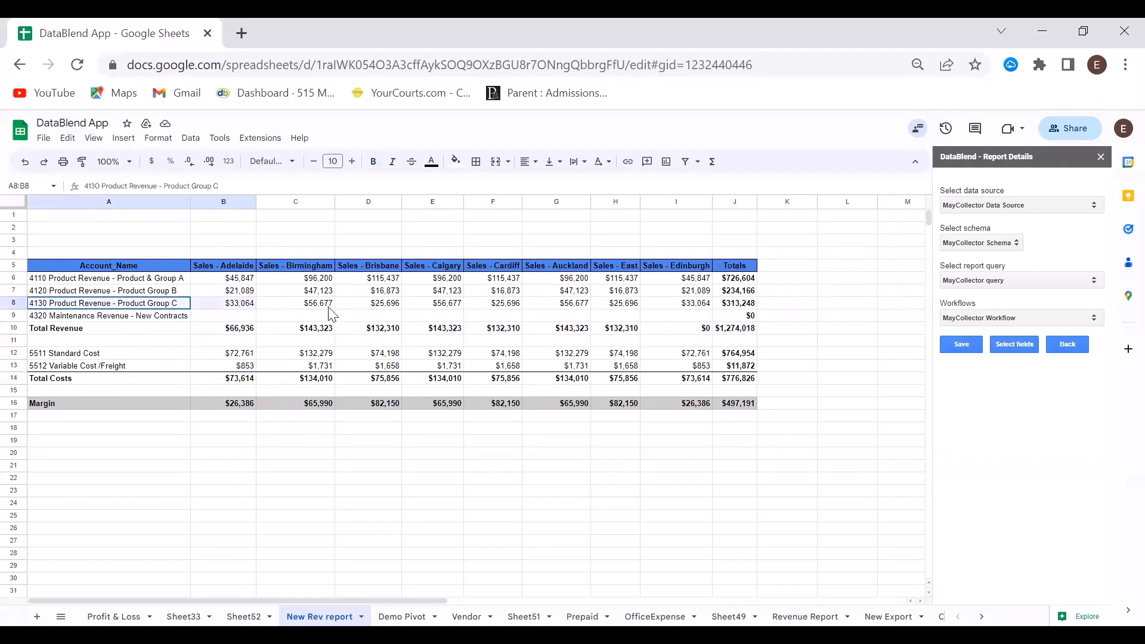
left_click_drag(331, 314, 623, 293)
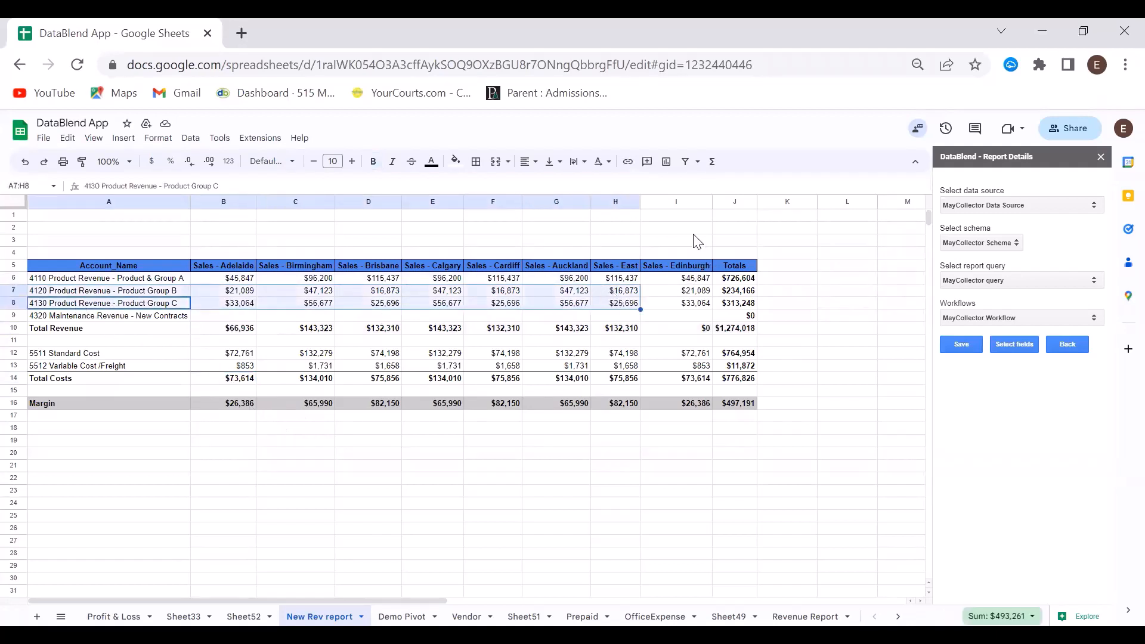
left_click(672, 203)
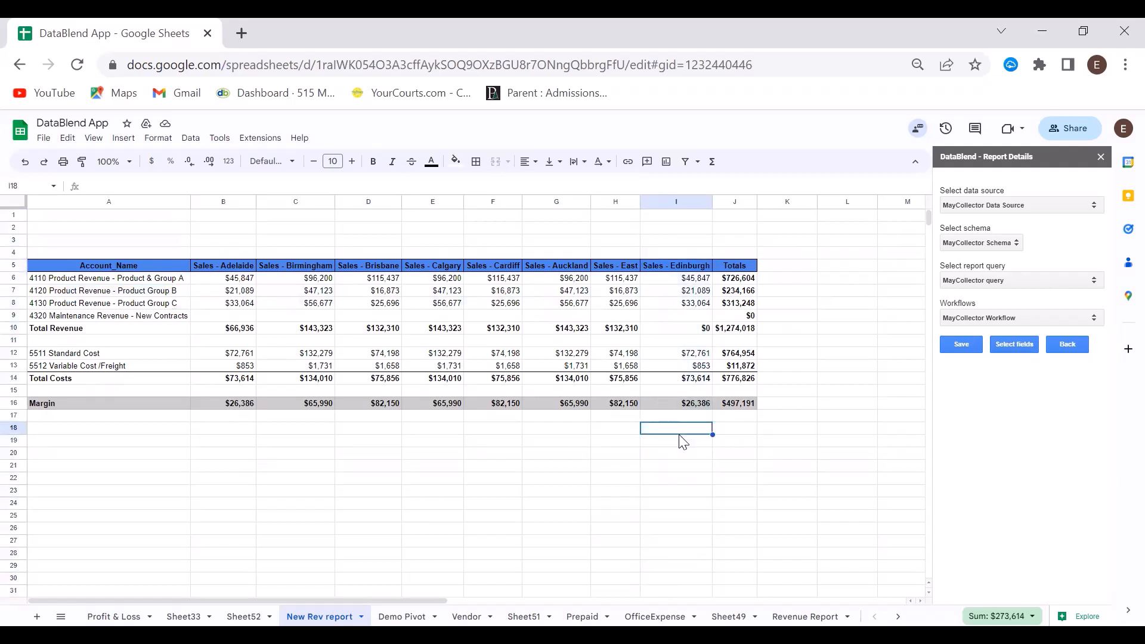
left_click(679, 428)
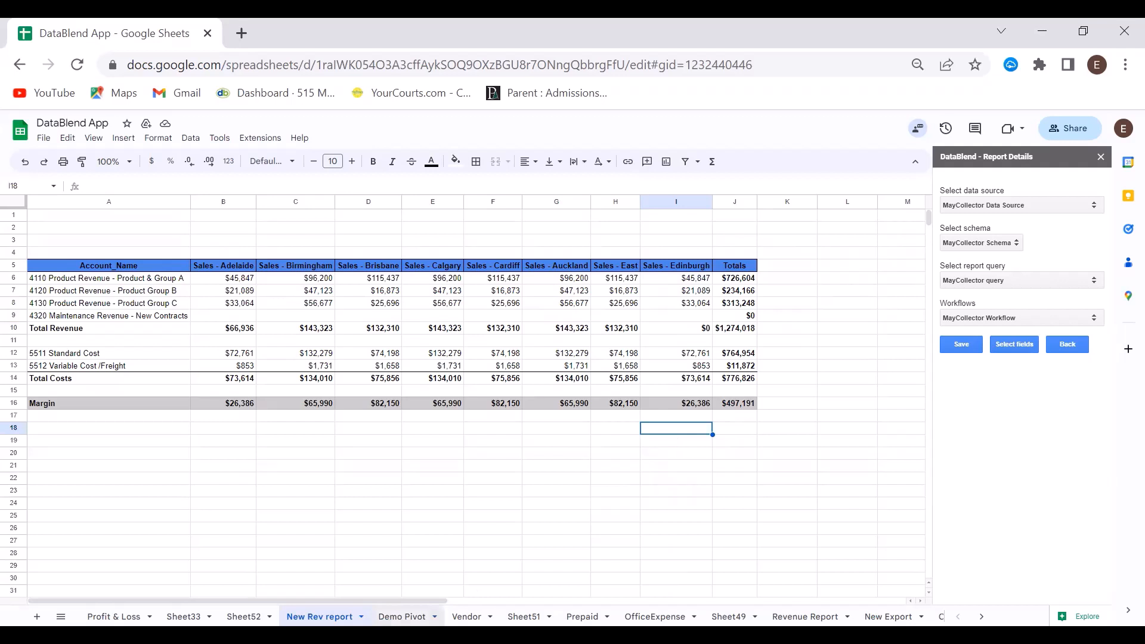
- Switch to the Demo Pivot sheet and open the field layout of the saved DataBlend query pivot5123 for editing
left_click(402, 616)
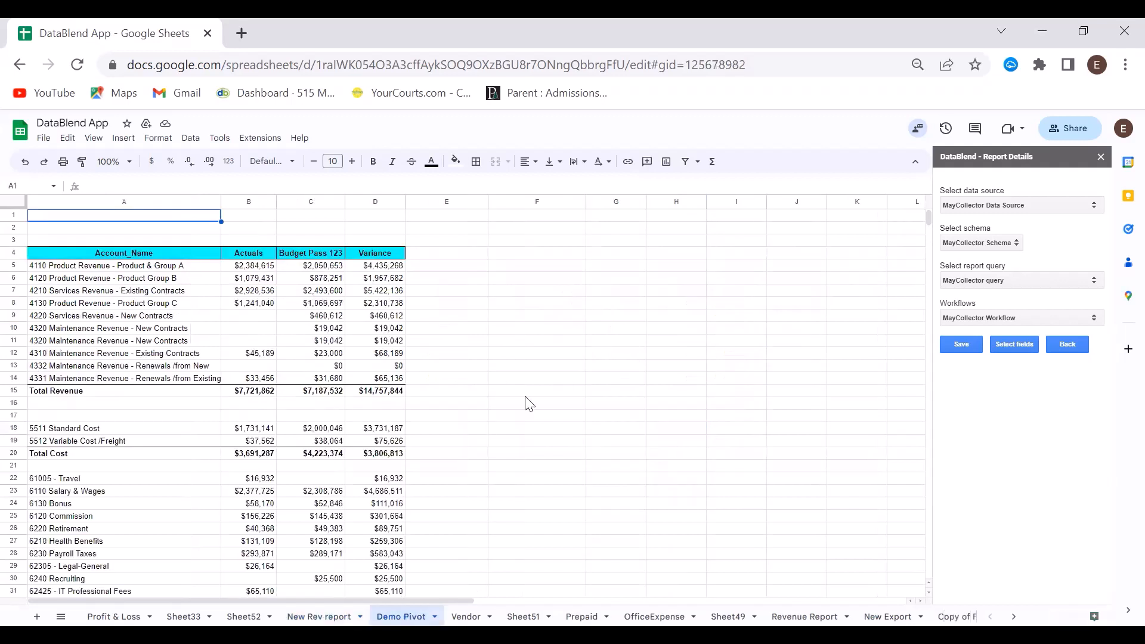
left_click(262, 138)
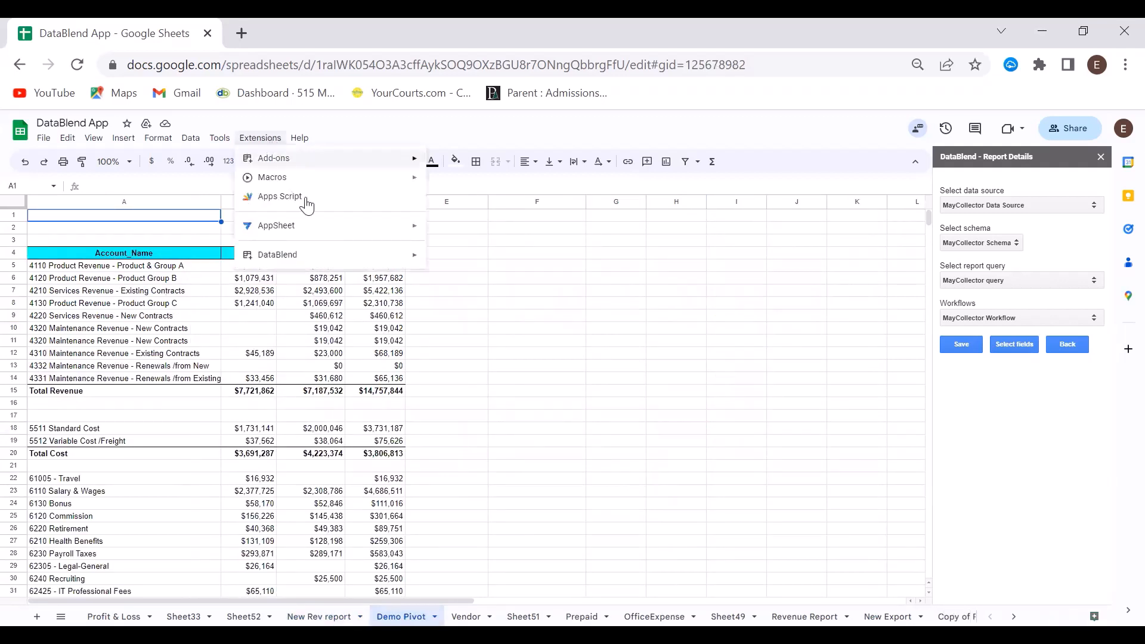
mouse_move(342, 263)
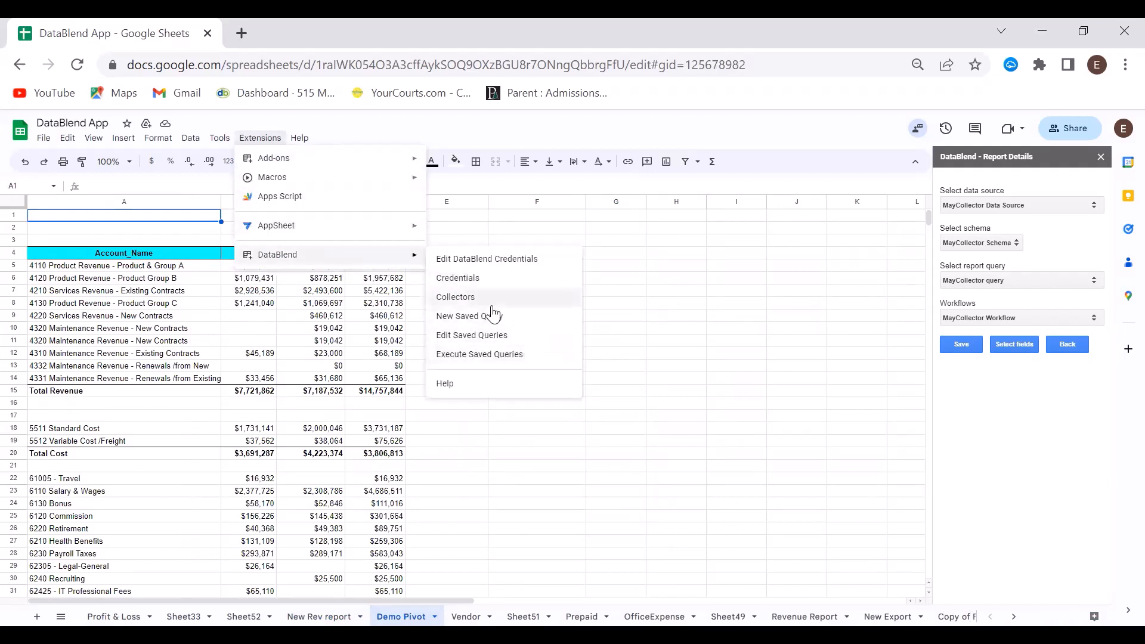
left_click(489, 337)
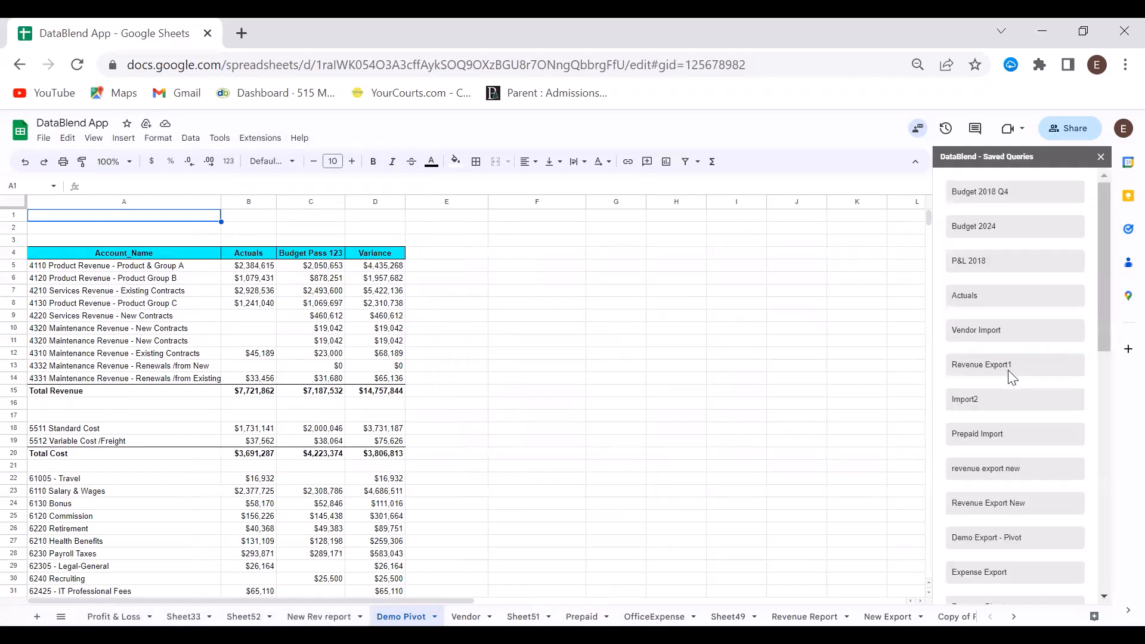
left_click_drag(1103, 341, 1096, 590)
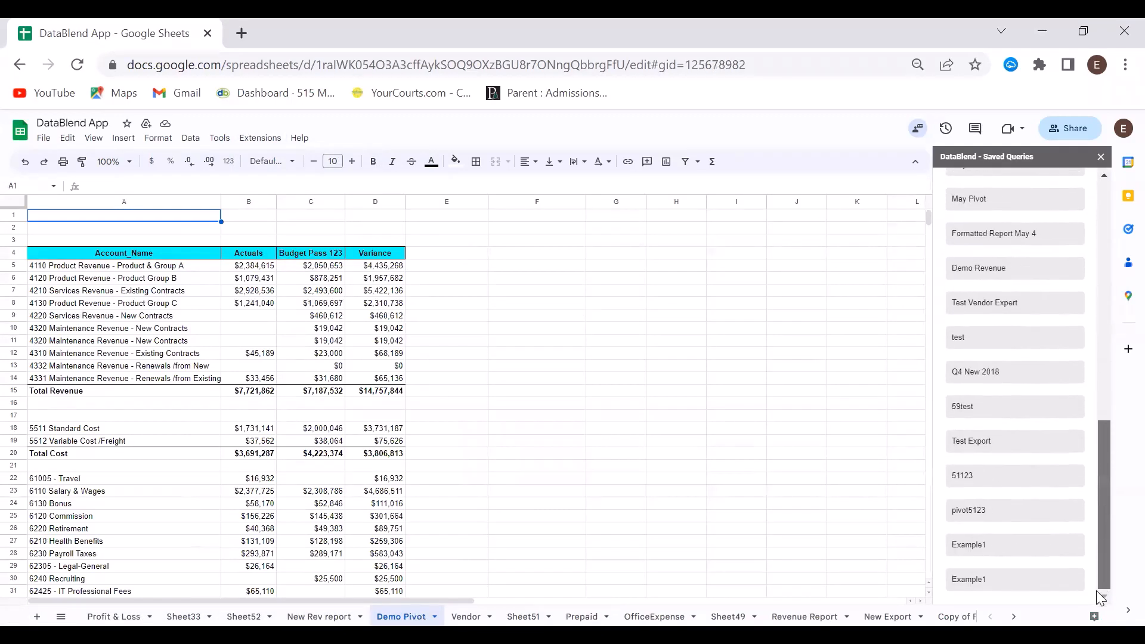
left_click(1015, 510)
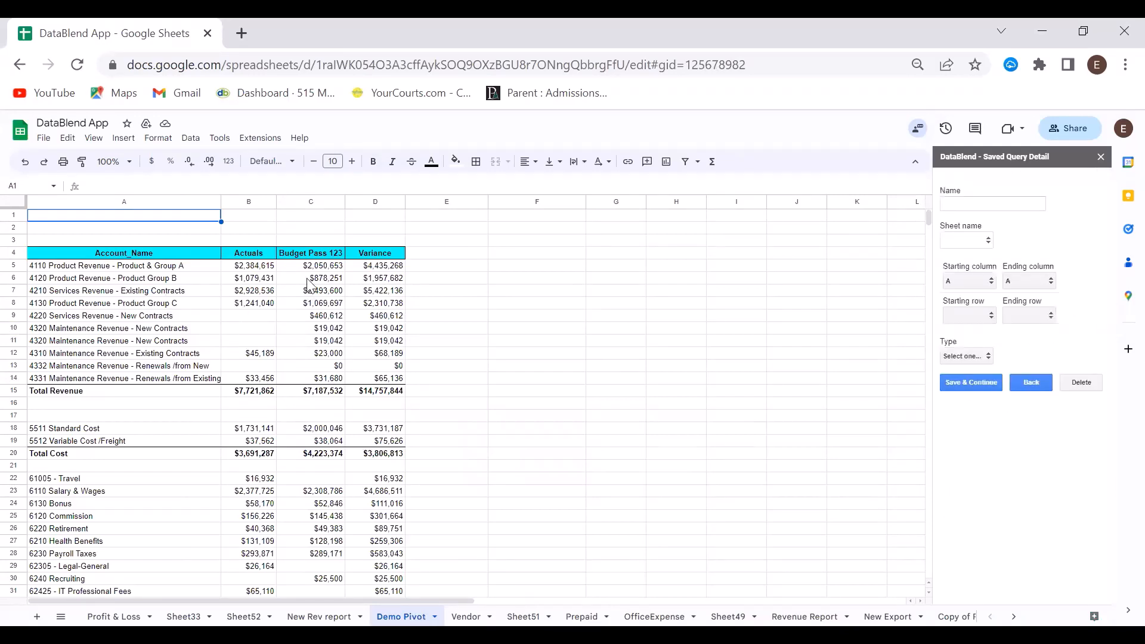
left_click(976, 382)
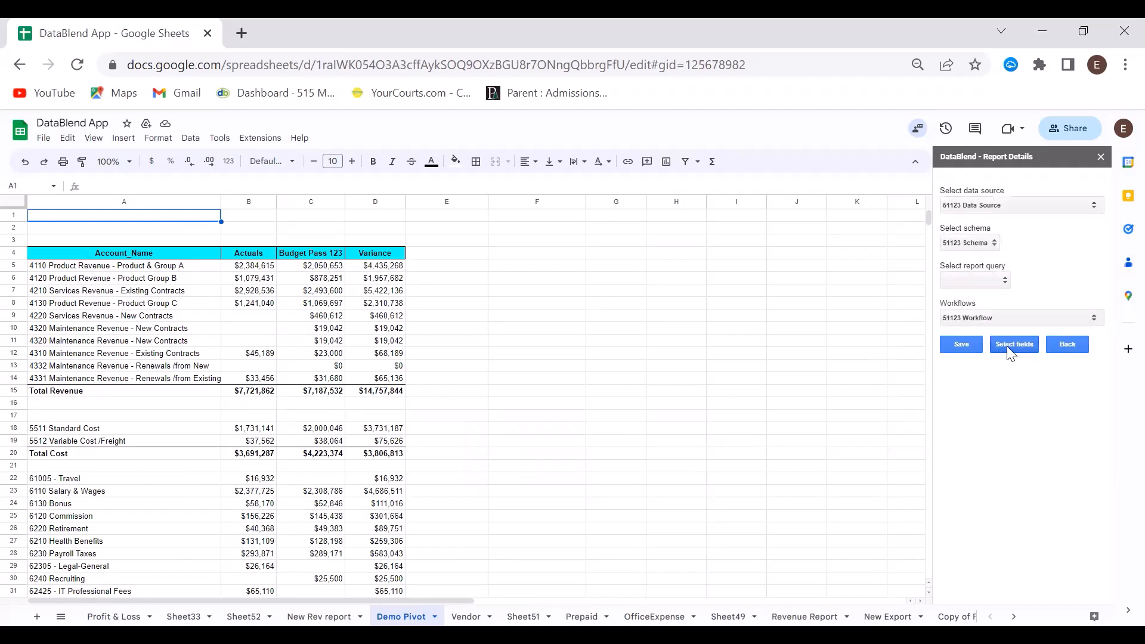
left_click(1007, 348)
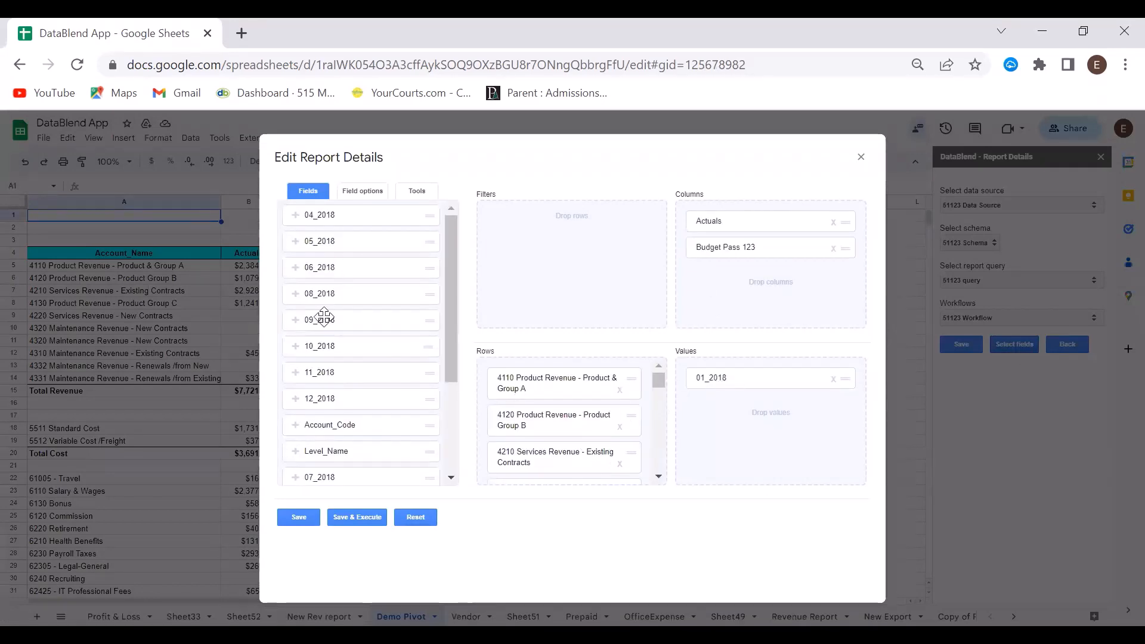
- Replace 01_2018 with 02_2018 as the report's value field
left_click_drag(447, 321, 453, 471)
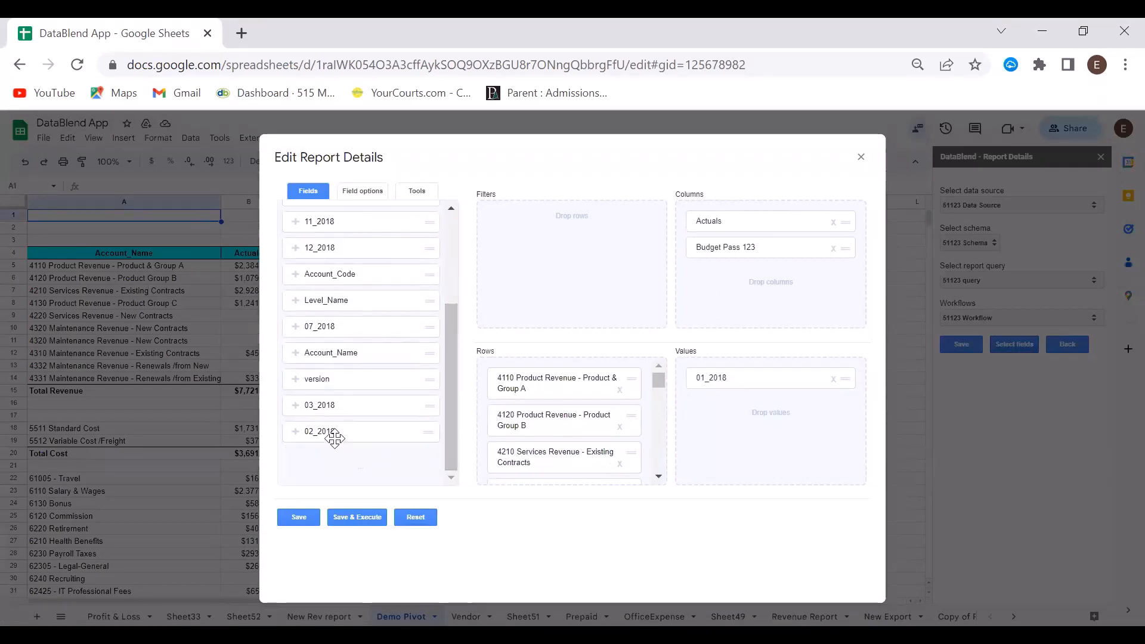
left_click_drag(378, 434, 832, 385)
left_click(833, 380)
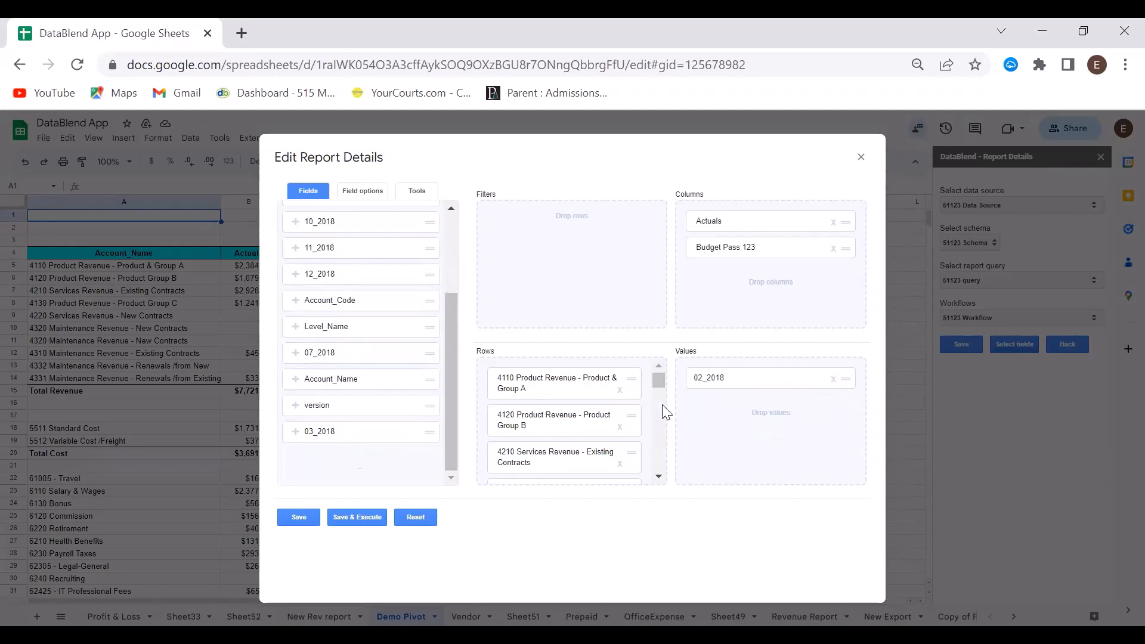
- Save and execute the edited pivot report, and bring up DataBlend's Execute Saved Queries list
left_click(329, 520)
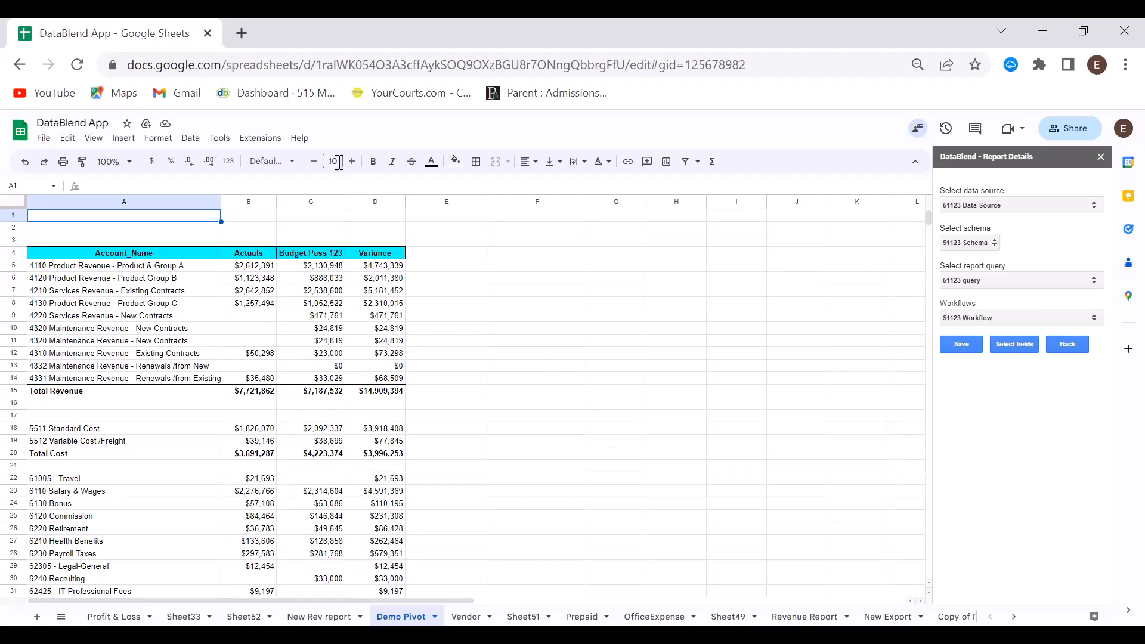
left_click(244, 145)
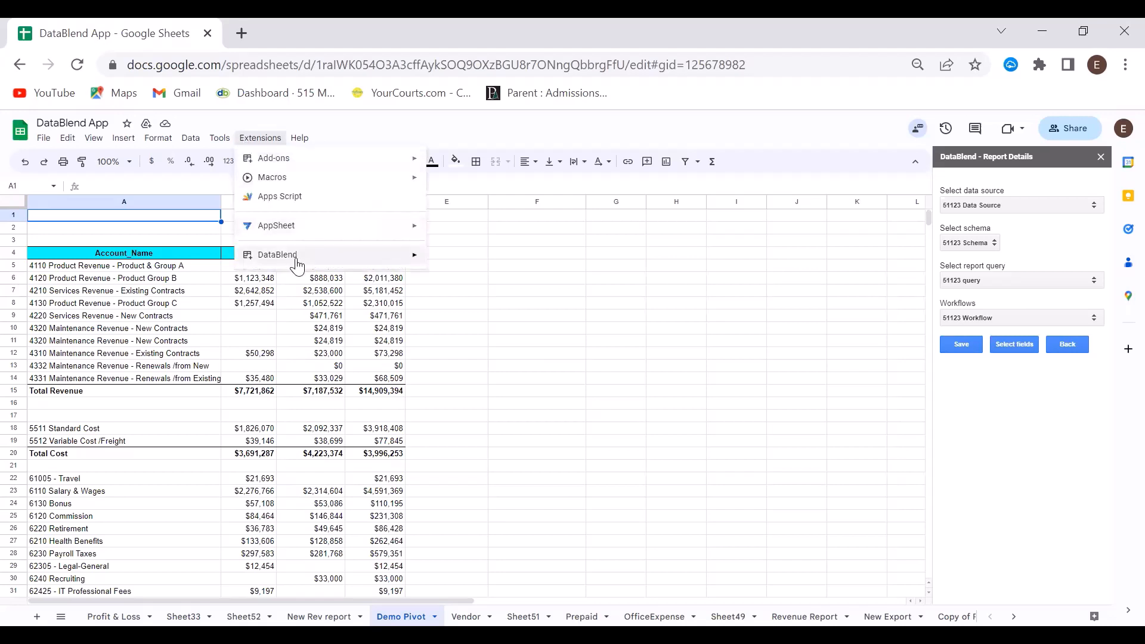
mouse_move(299, 258)
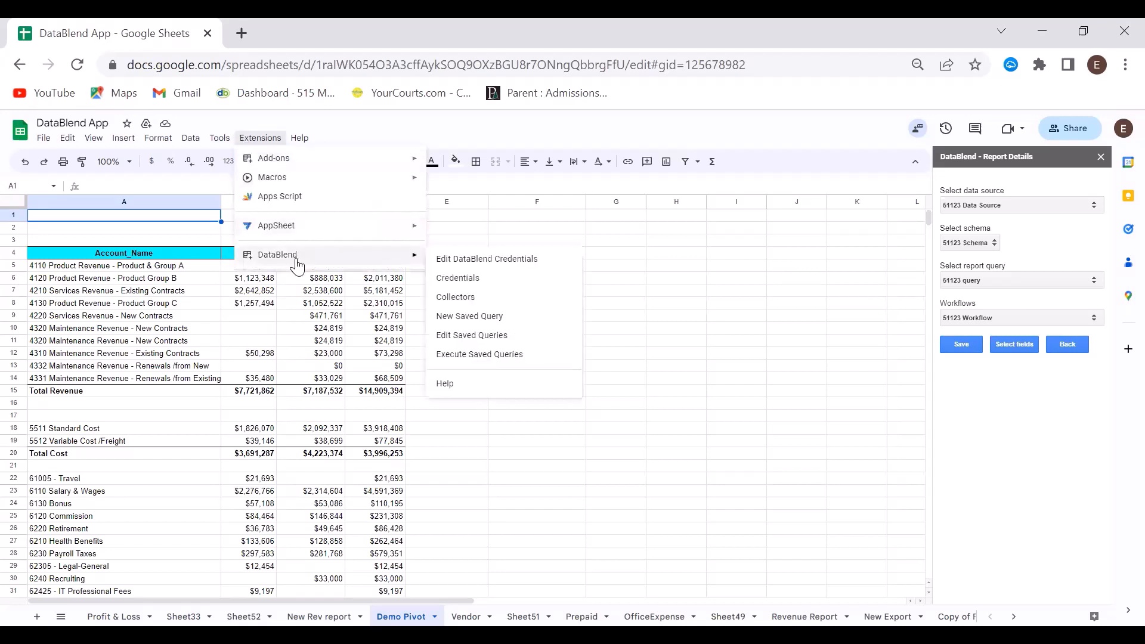
left_click(482, 354)
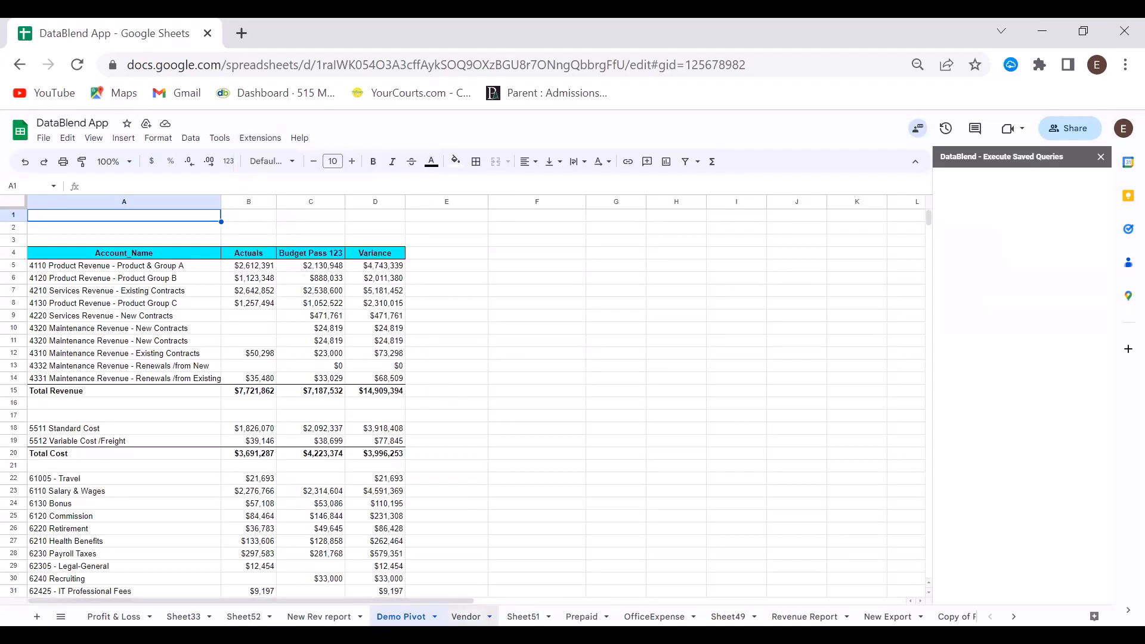
- On the Vendor sheet, insert an empty row above row 7, accepting the edit to the protected range
left_click(465, 616)
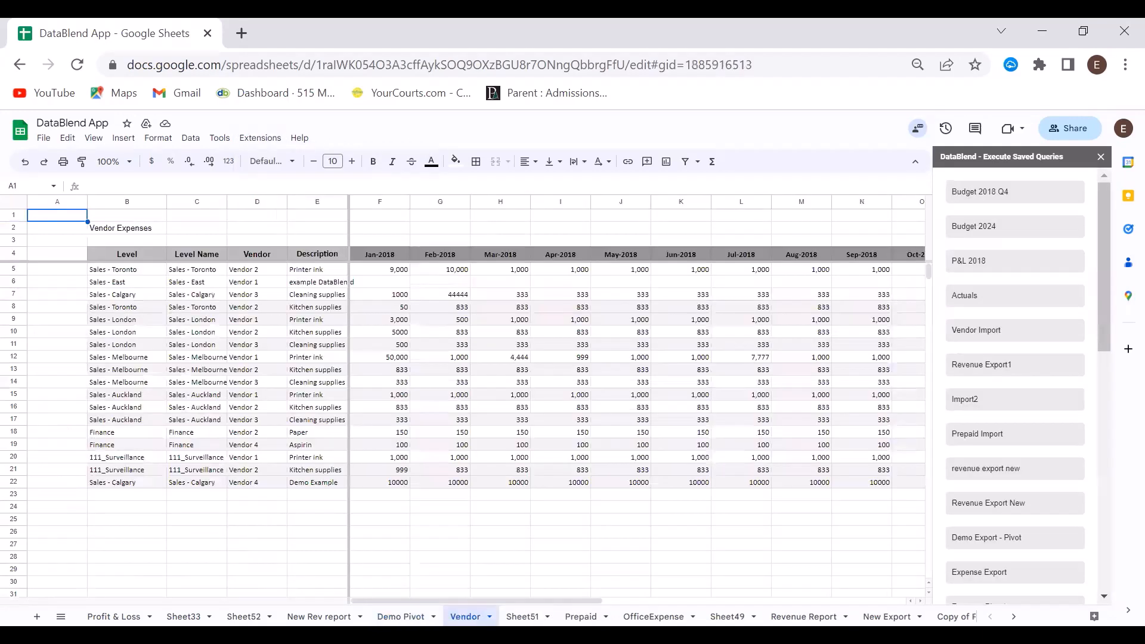
left_click(14, 294)
right_click(14, 294)
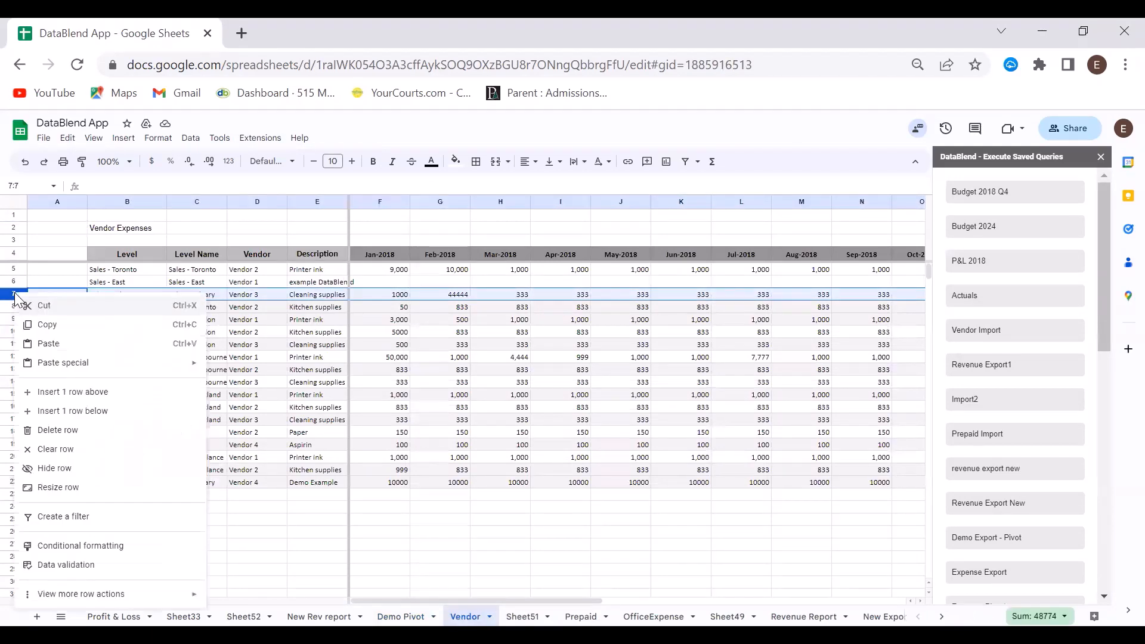
left_click(57, 395)
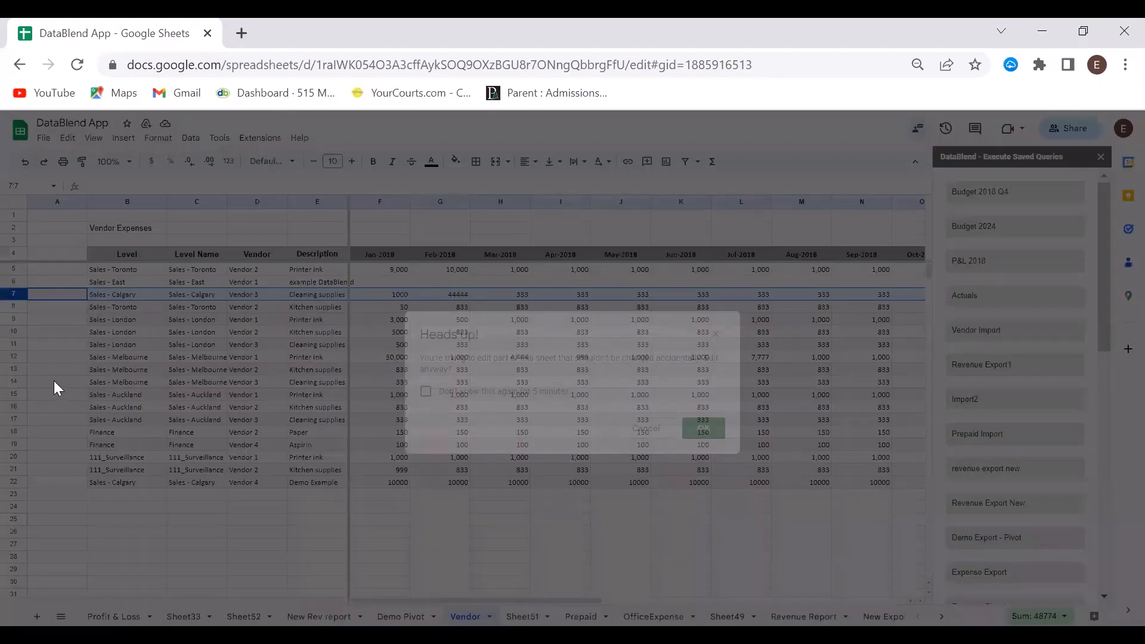
left_click(692, 428)
- Copy the Sales - East entry from row 6 into the empty row 7, accepting the protected range edit
left_click(15, 280)
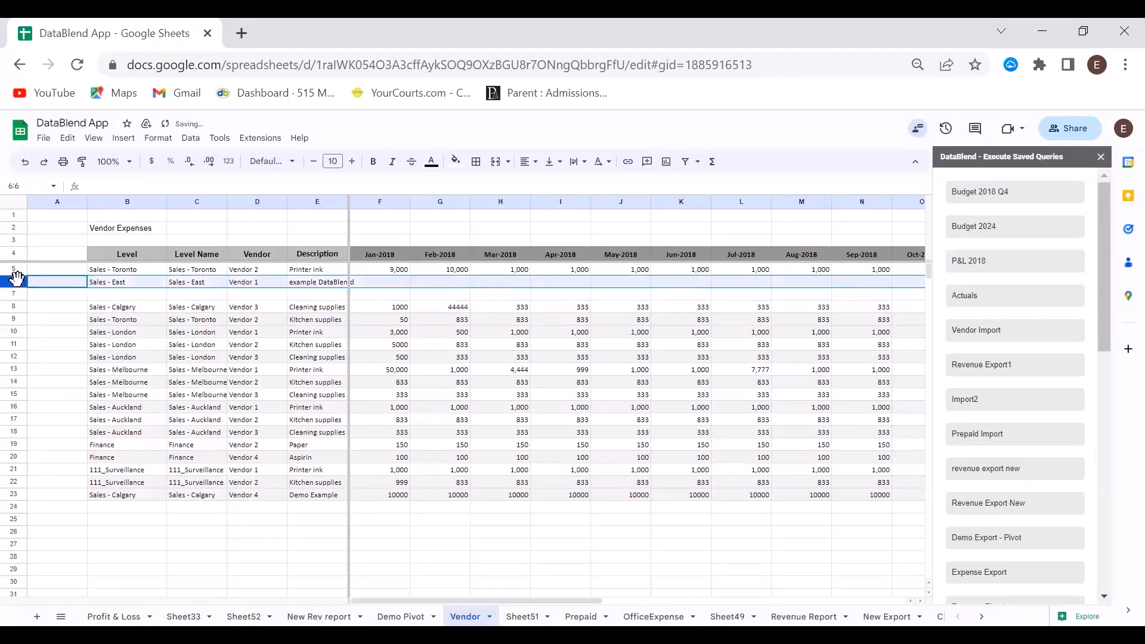
key("ctrl+c")
key("Down")
key("ctrl+v")
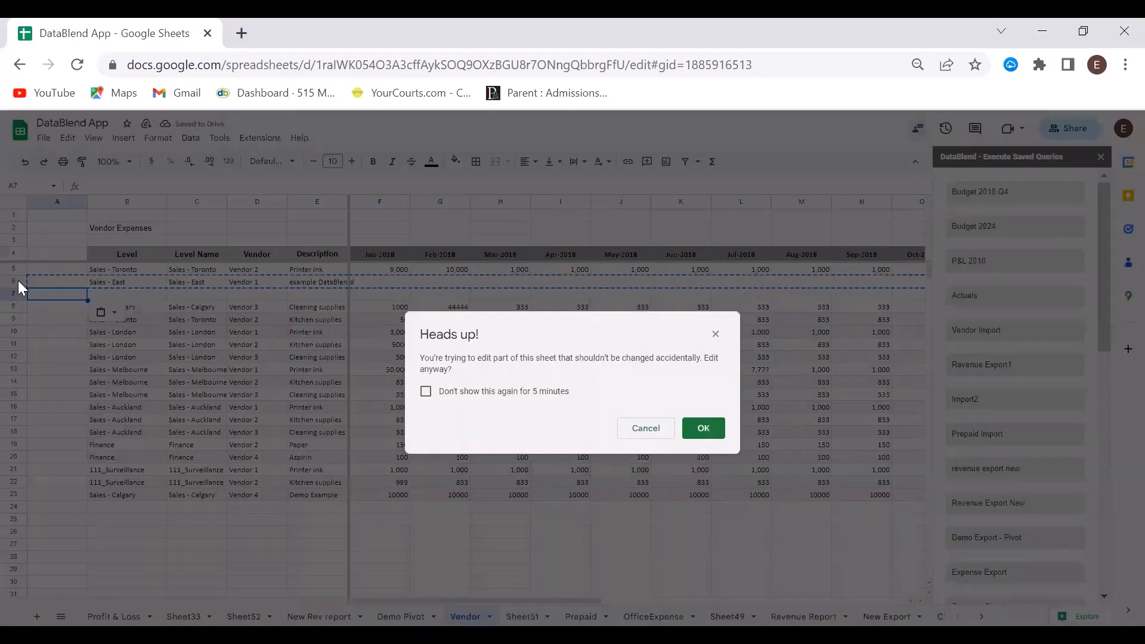
left_click(696, 429)
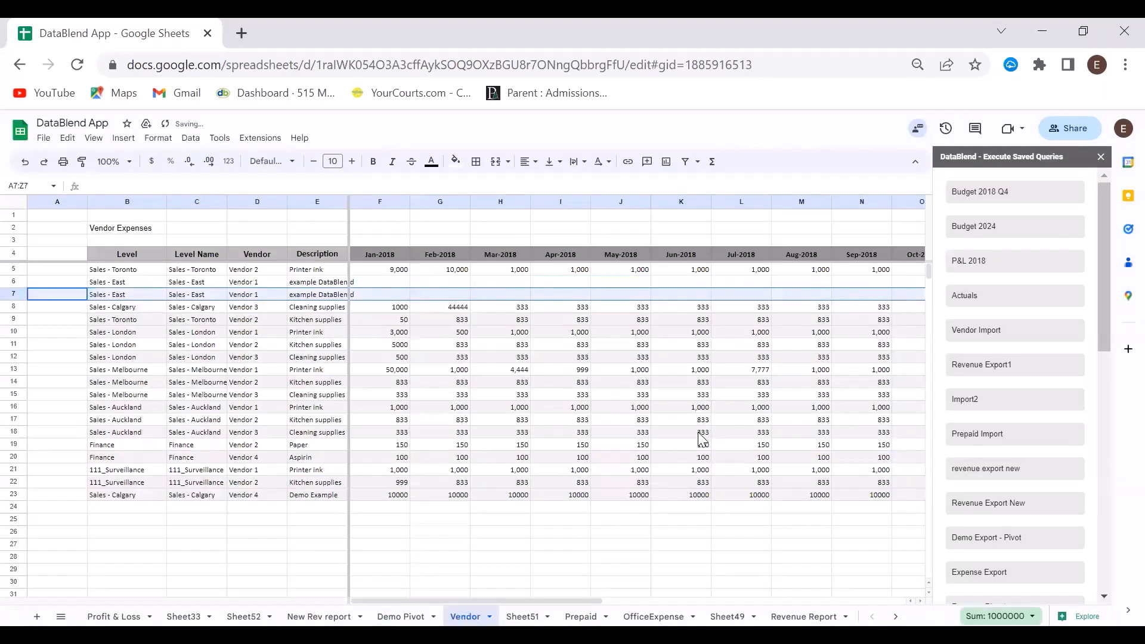
- In row 7, change the vendor to Vendor 2 and the description to example2 DataBlend
left_click(270, 297)
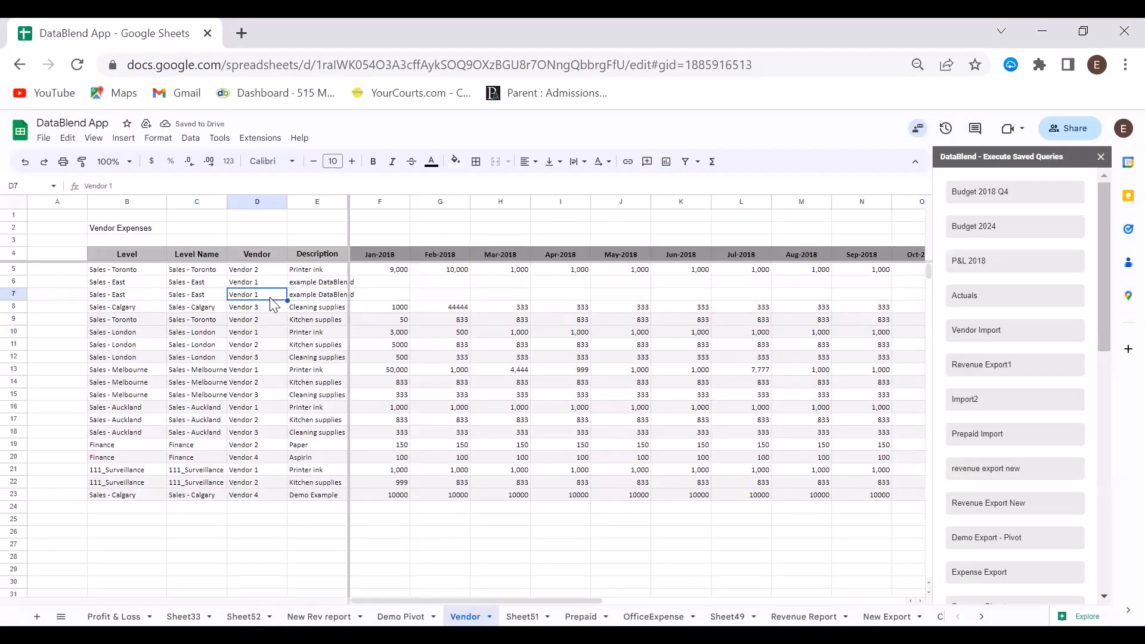
double_click(271, 297)
key("BackSpace")
type("2")
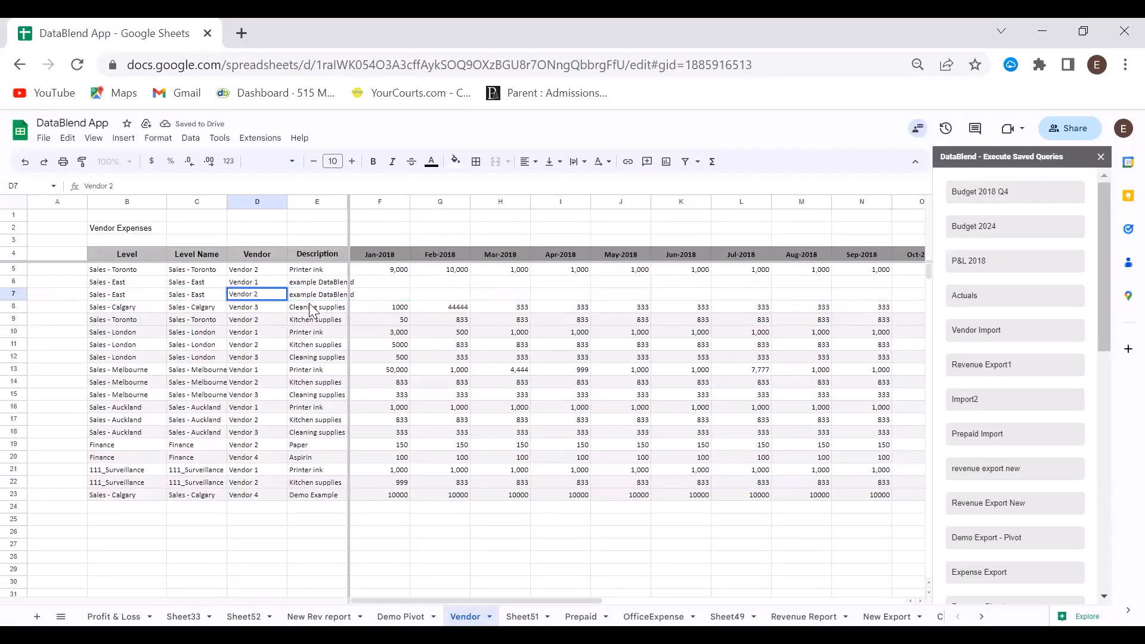
left_click(308, 296)
left_click(112, 187)
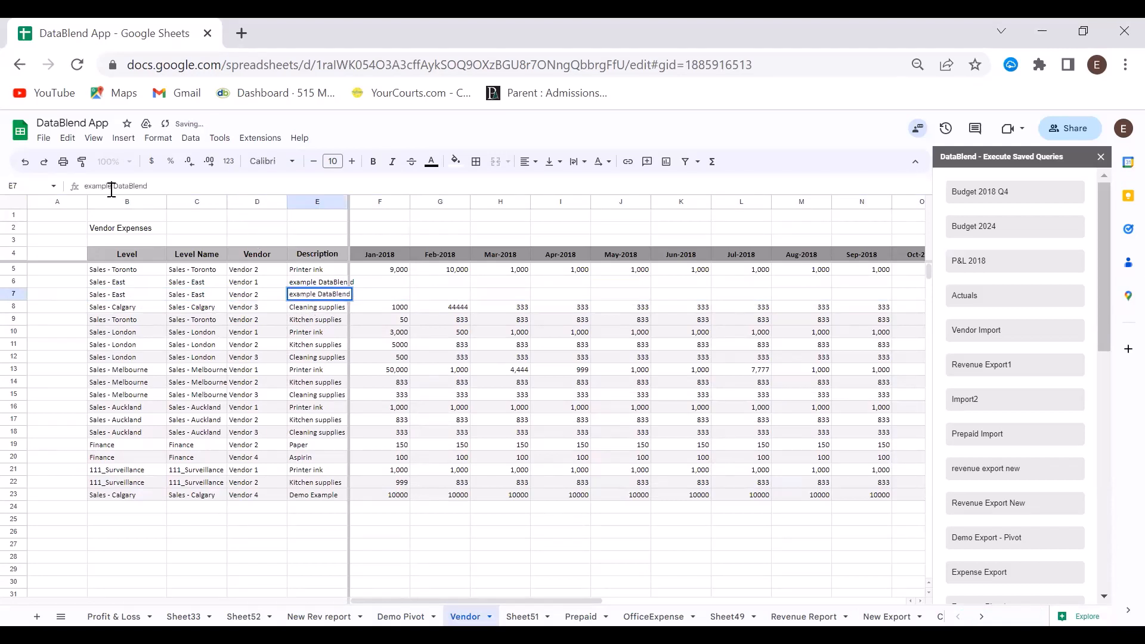
type("2")
- Clear the Dec-2018 amount in the Vendor 2 Sales - East row
left_click(504, 296)
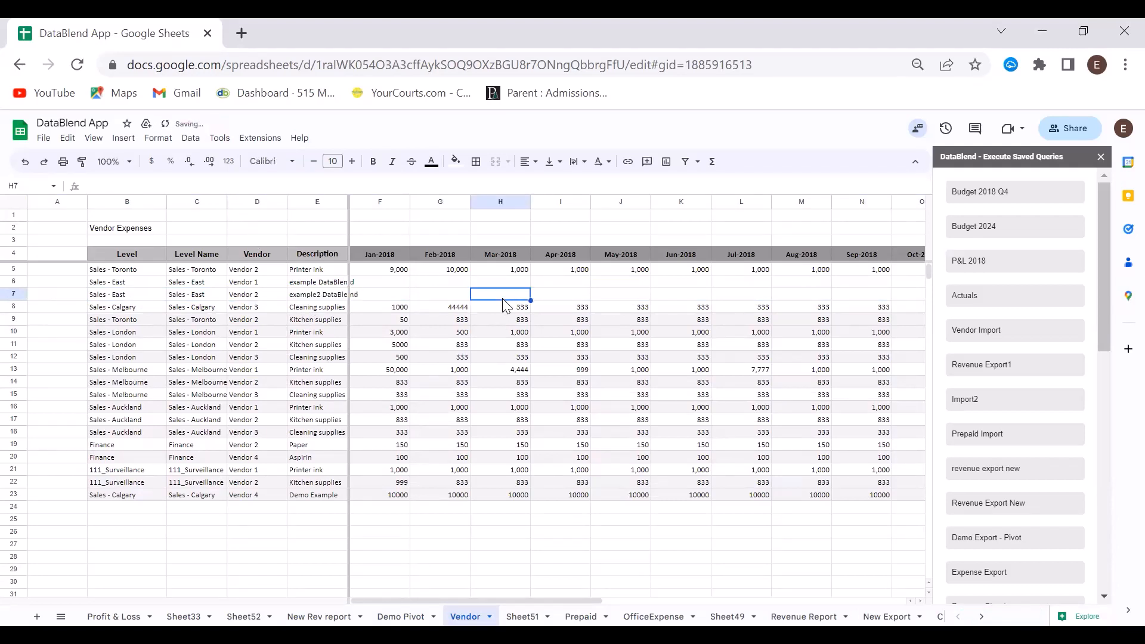
key("Right")
key("Right")
key("Right")
key("Right")
key("Right")
key("Right")
key("Right")
key("Right")
key("Right")
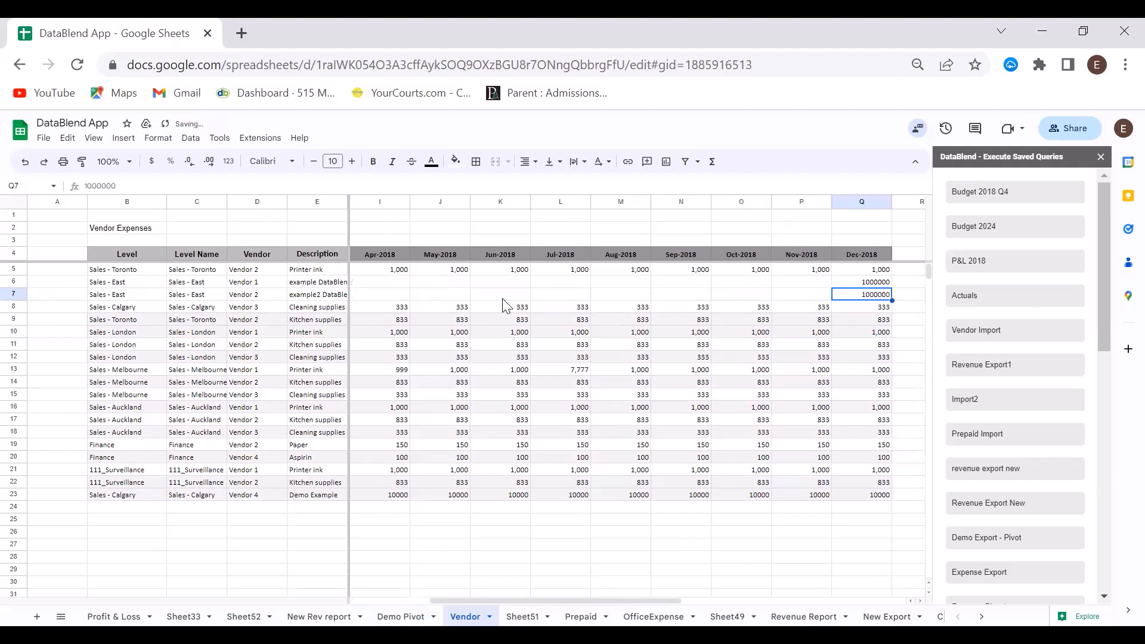
key("Delete")
- Enter 1000000 as the Aug-2018 amount for Sales - East Vendor 2 in row 7
key("Left")
key("Left")
key("Left")
key("Left")
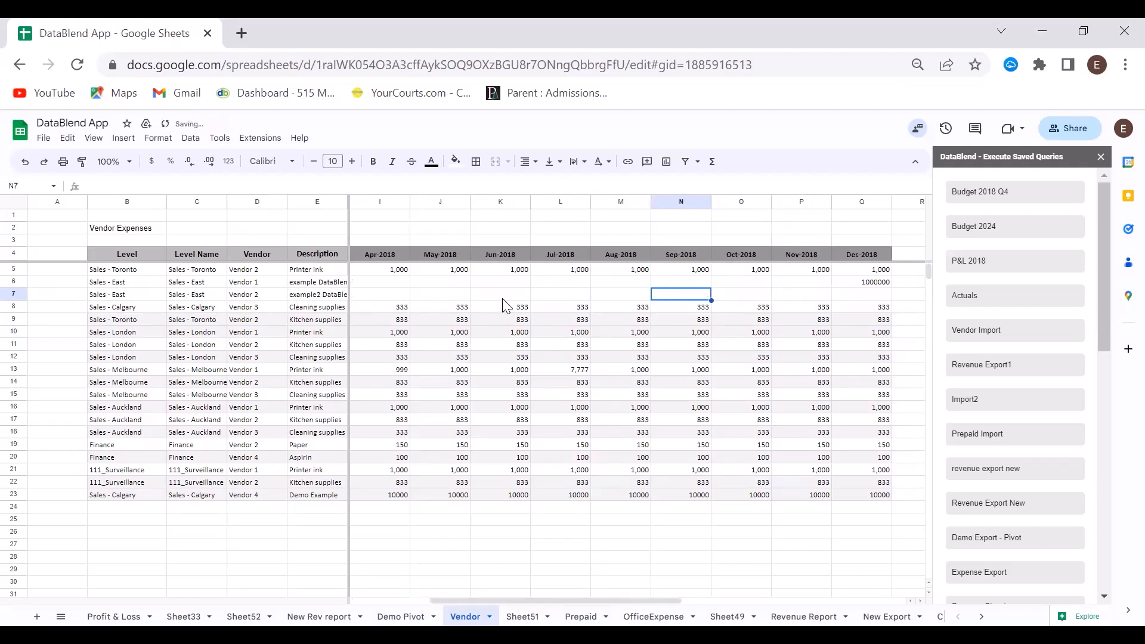
type("1000000")
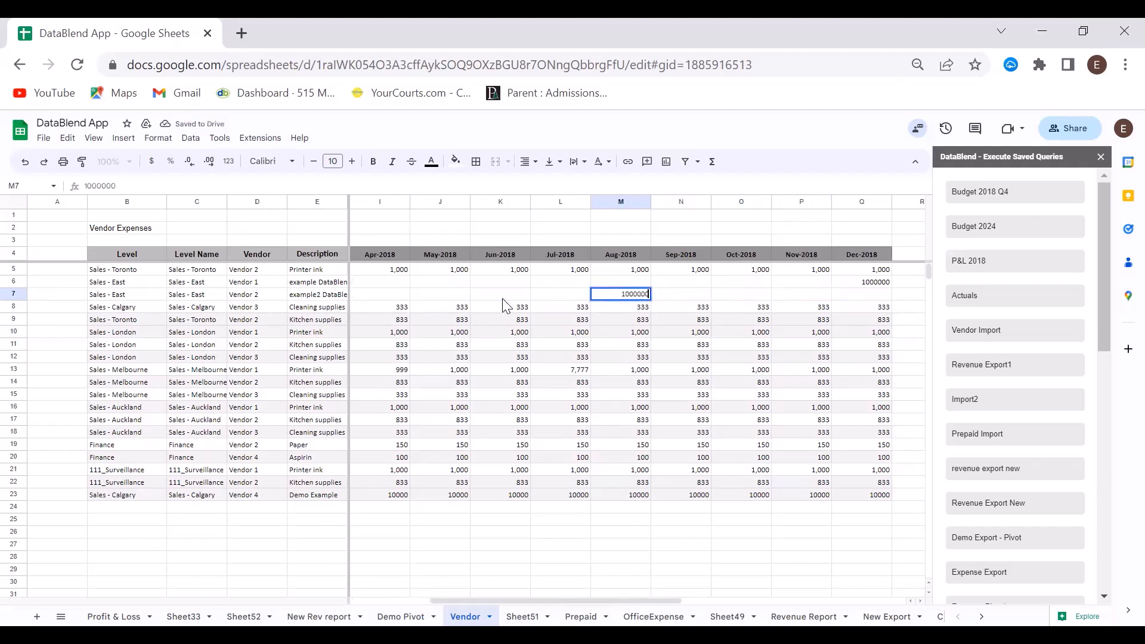
key("Return")
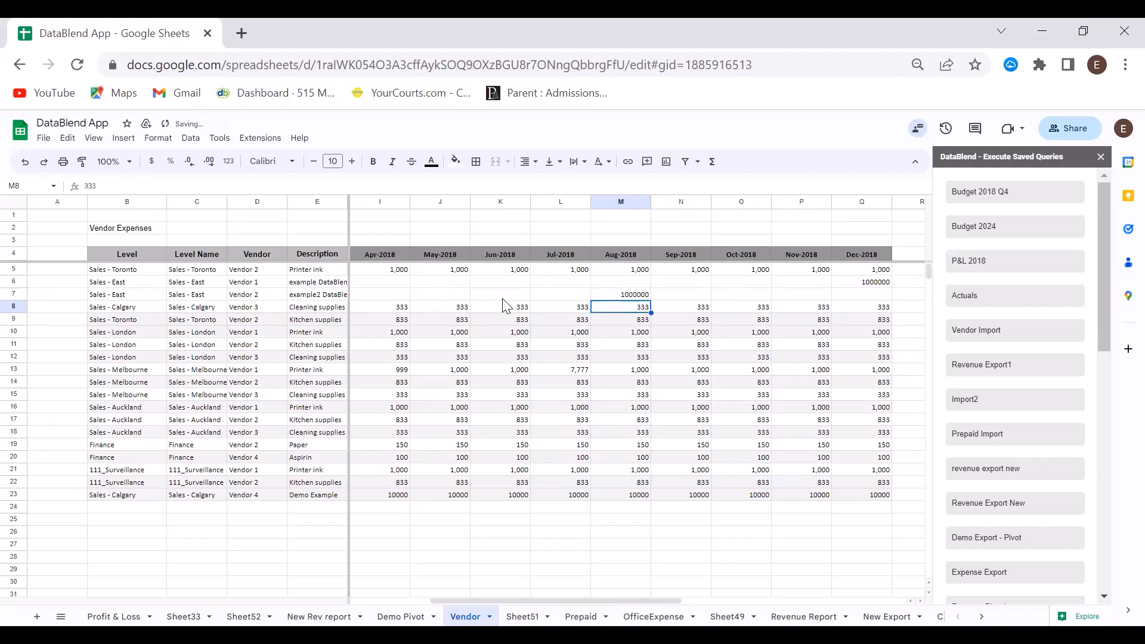
- Execute the workflow of the last Example1 query in the saved queries list
left_click(628, 295)
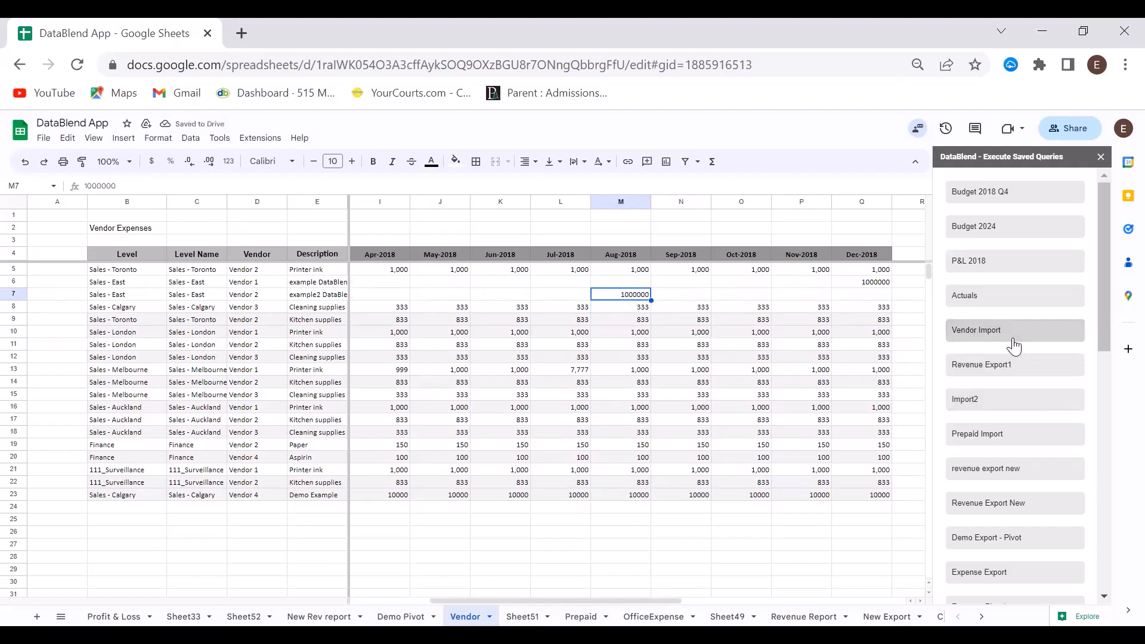
left_click_drag(1104, 324, 1112, 576)
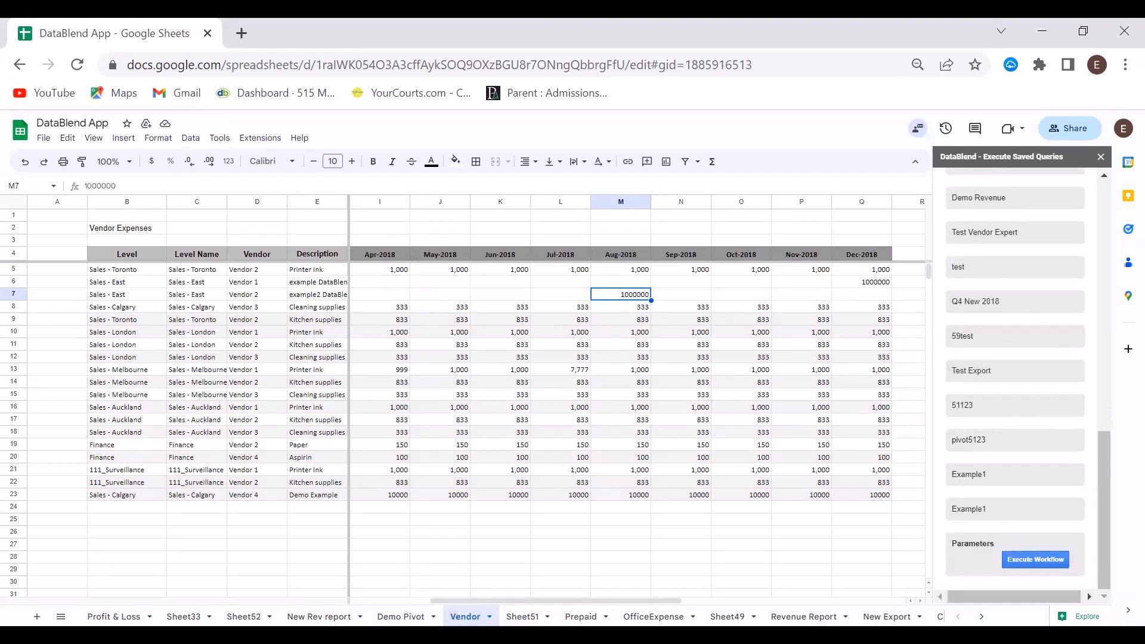
left_click(1035, 559)
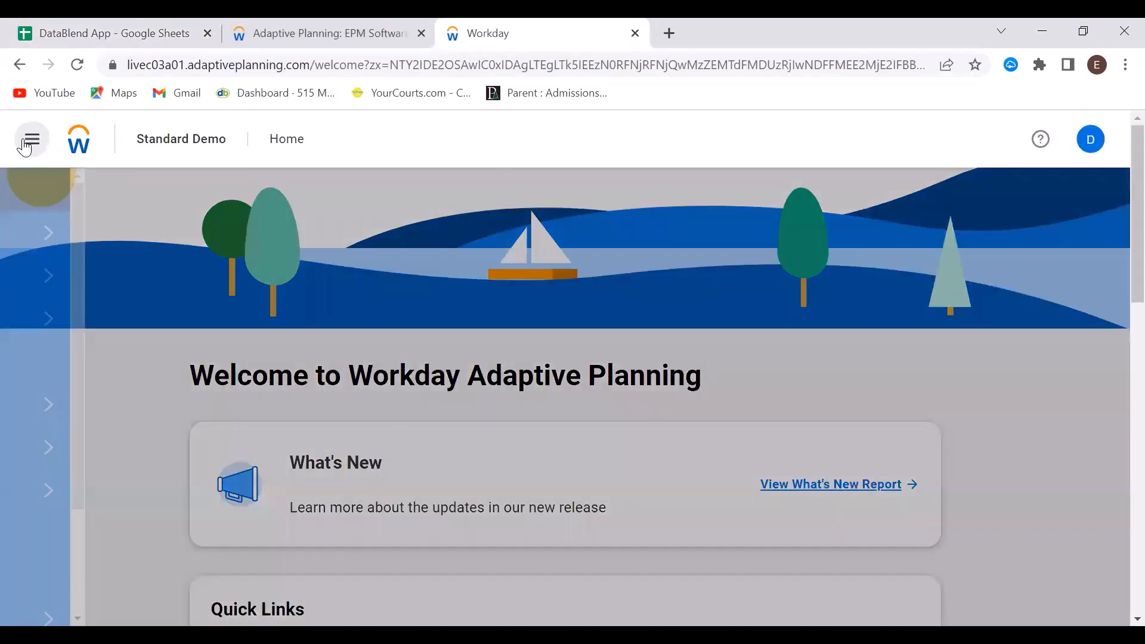
- Open the Vendor Spend sheet in Workday Adaptive Planning
left_click(32, 139)
left_click(214, 246)
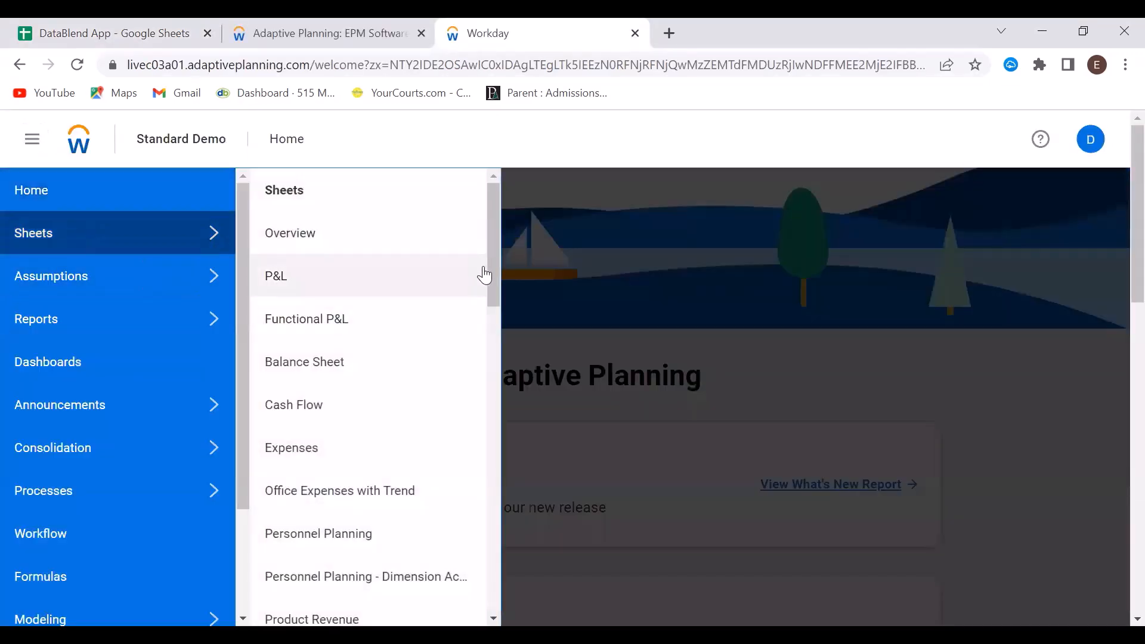
left_click_drag(495, 272, 504, 397)
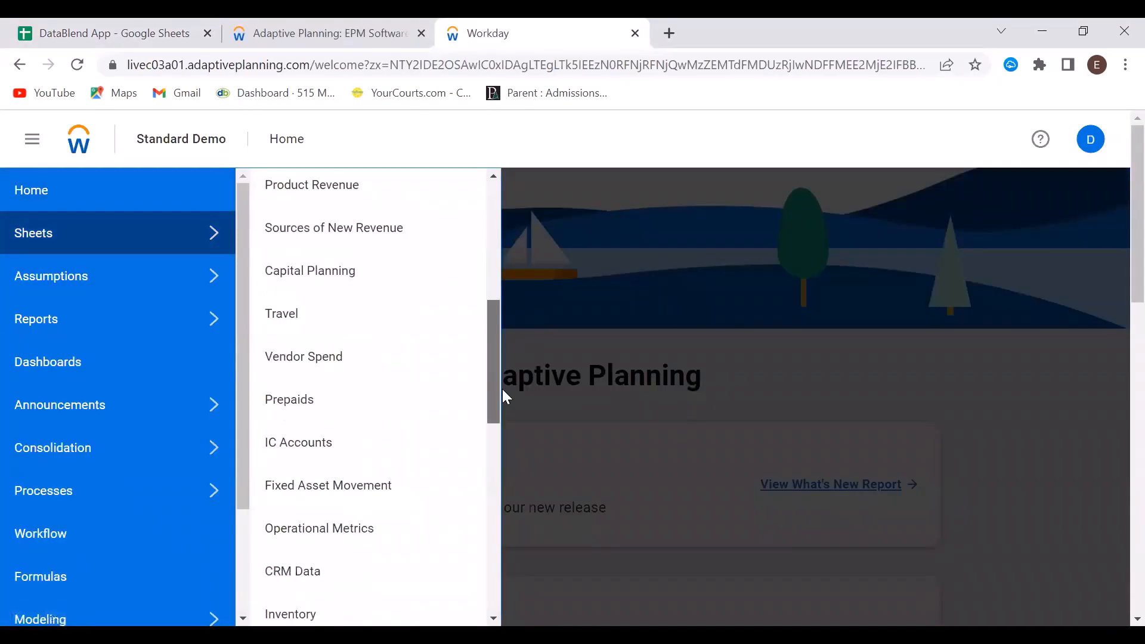
left_click(356, 357)
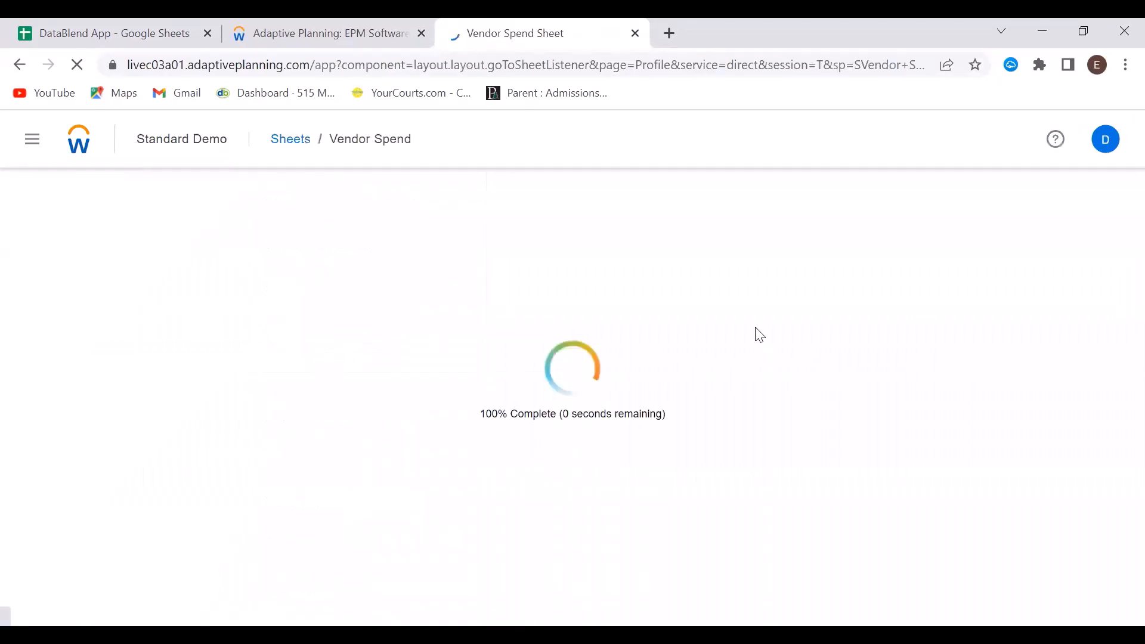
- Check the Vendor 2 Aug-2018 amount at the Sales - East level, and return to the DataBlend App spreadsheet
left_click(1008, 190)
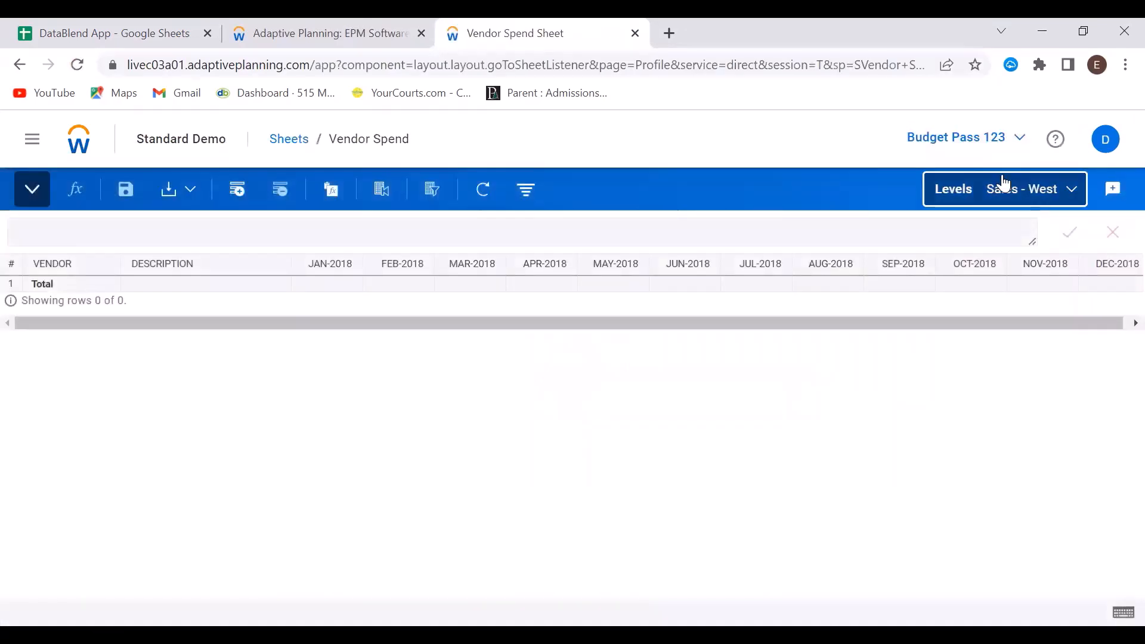
left_click(856, 380)
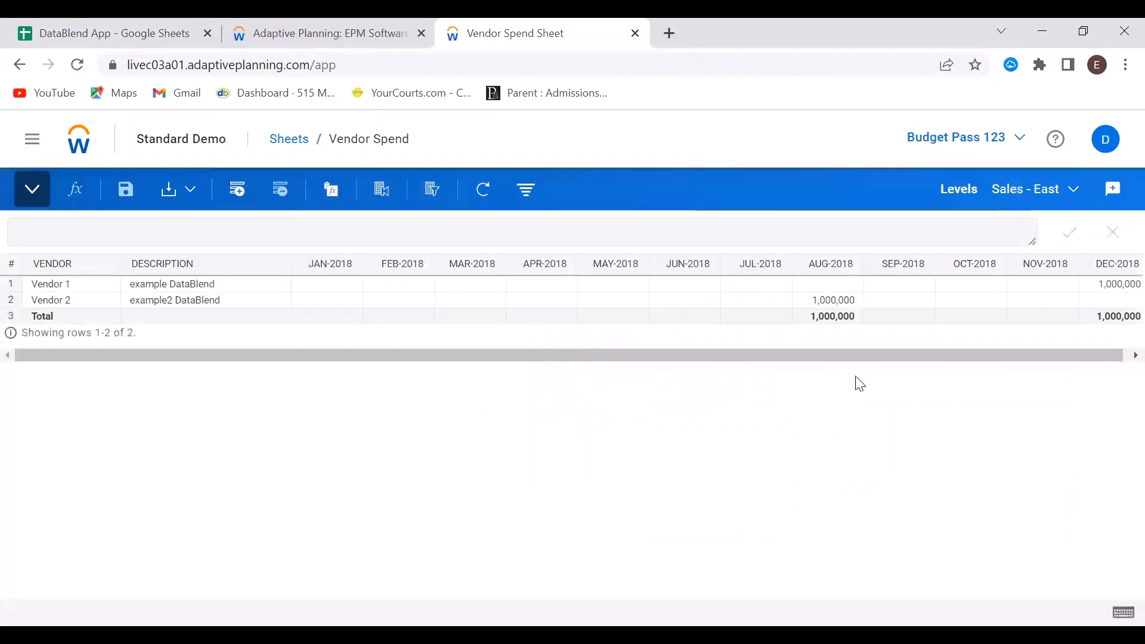
left_click(840, 301)
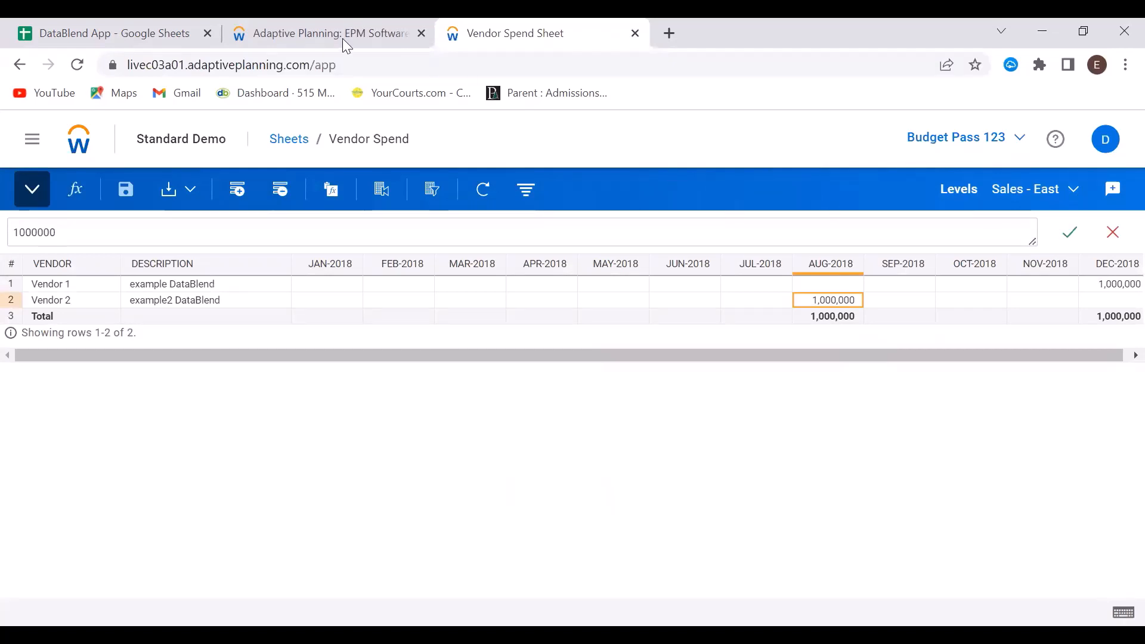
left_click(102, 46)
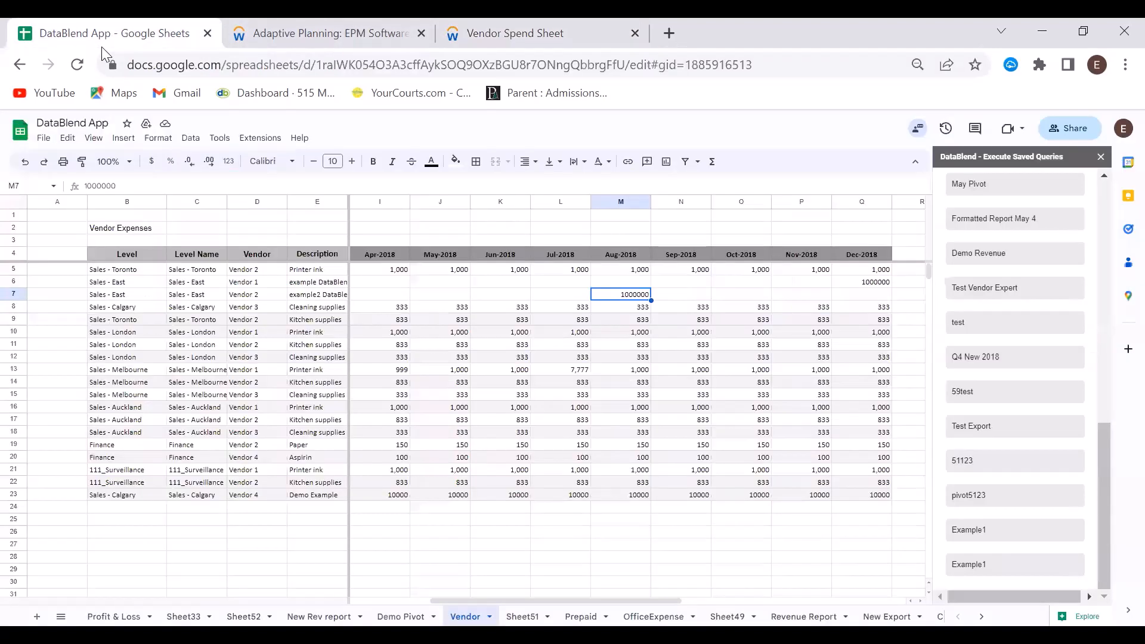